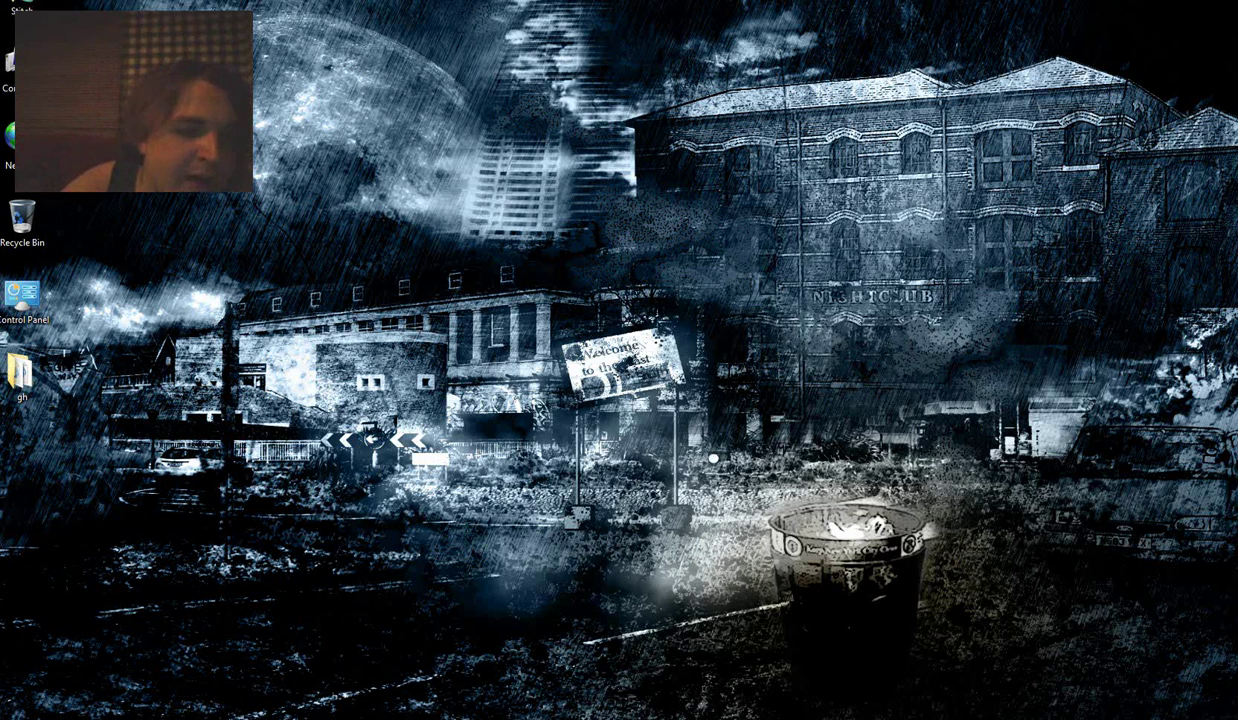
Bring the 'Training Videos - FaceRobot' Internet Explorer window to the front from the taskbar.
mouse_move(90, 718)
left_click(150, 660)
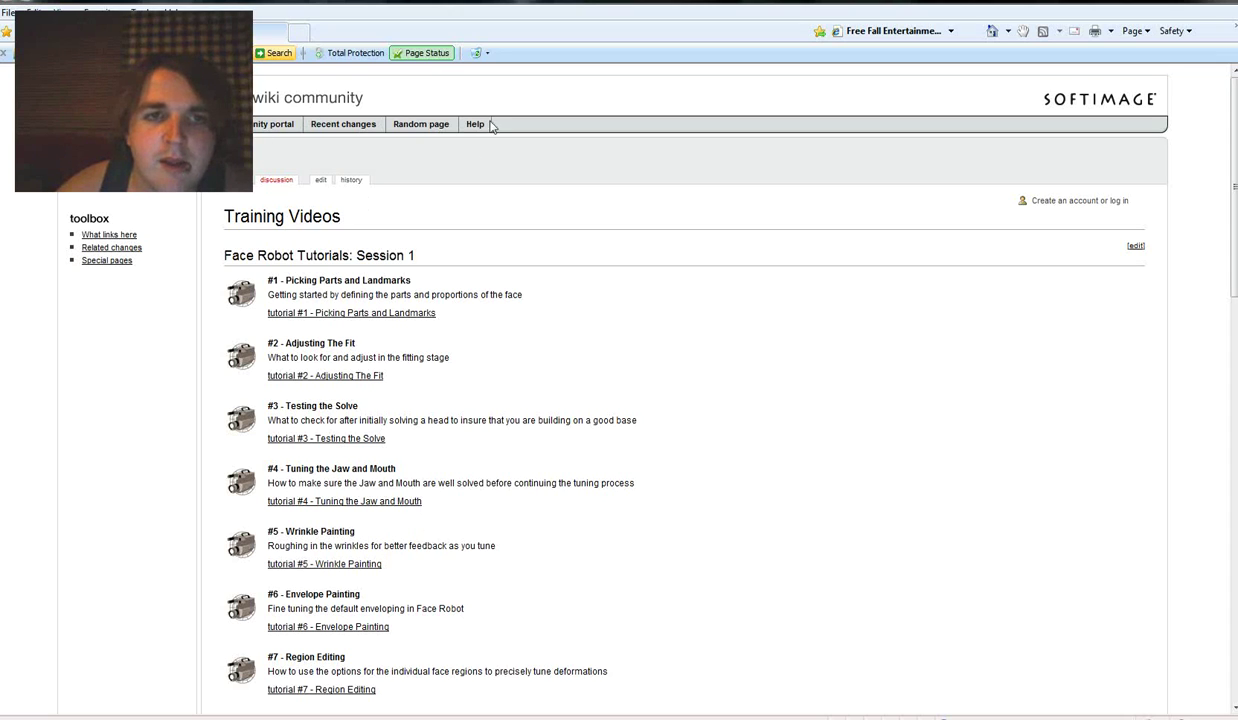
Scroll through the Face Robot tutorial list, then get the browser off the desktop with Alt+F4.
scroll(475, 519, "down", 10)
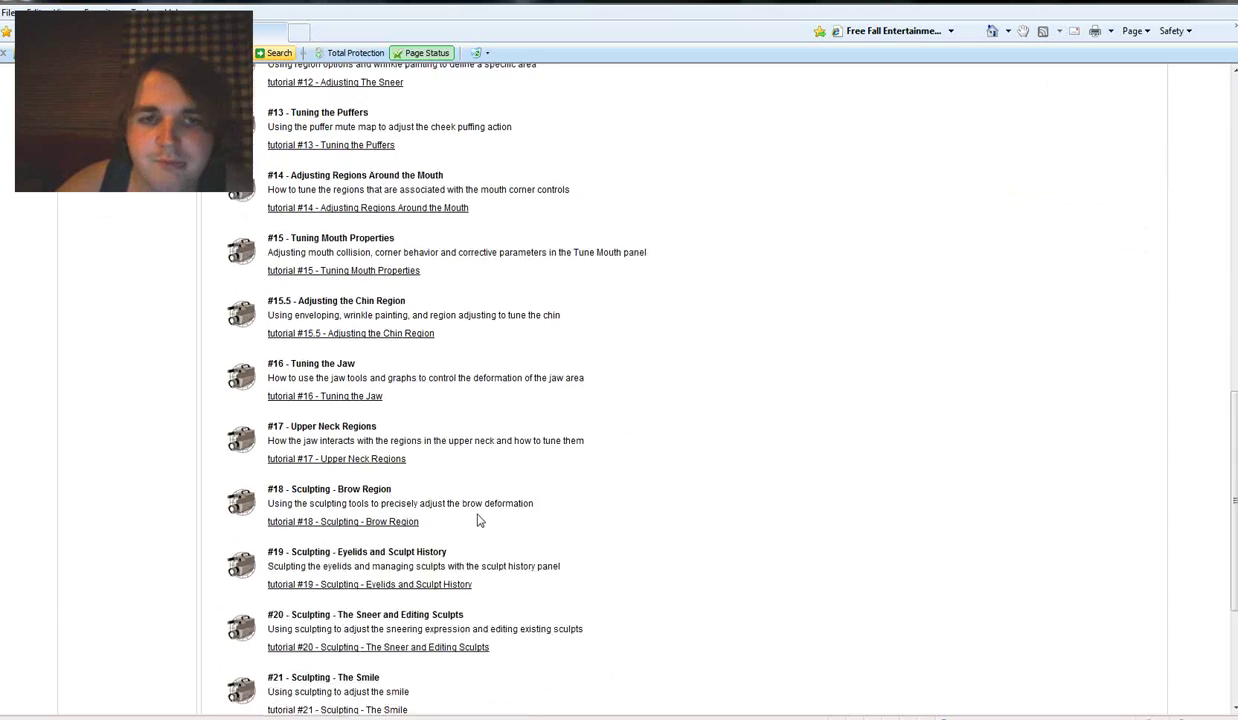
scroll(445, 561, "up", 2)
scroll(435, 620, "up", 10)
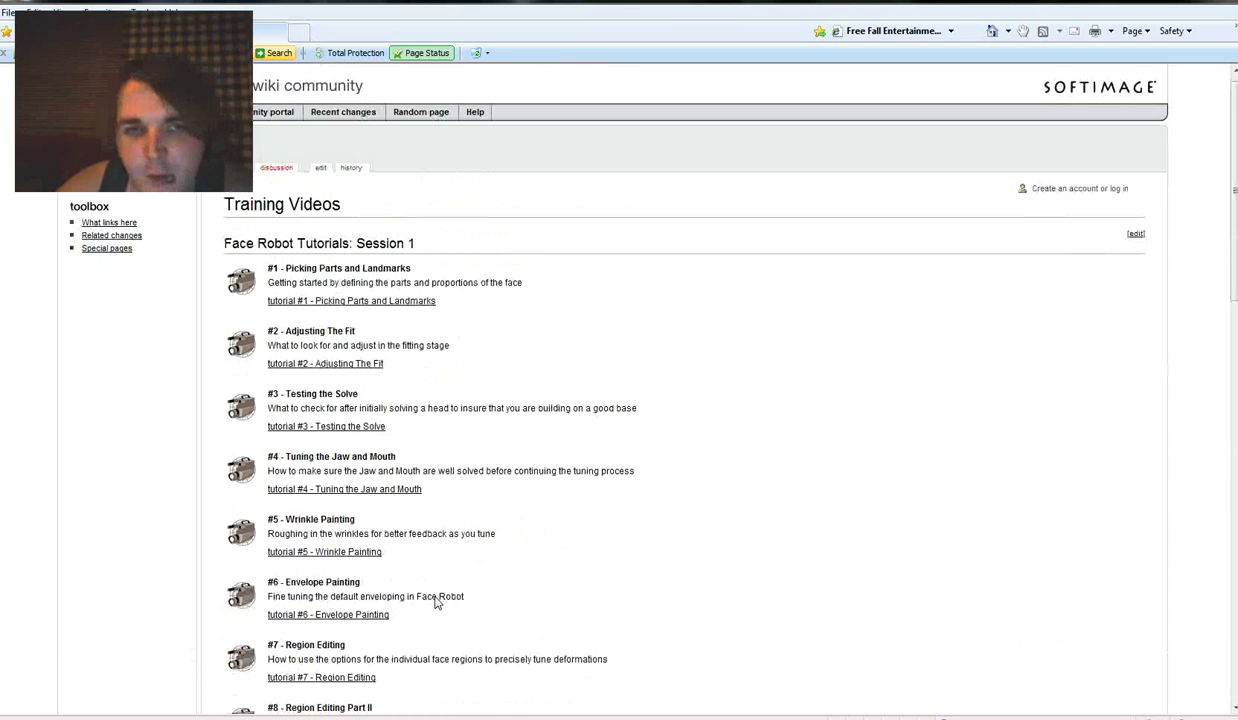
scroll(435, 601, "down", 10)
scroll(468, 458, "up", 3)
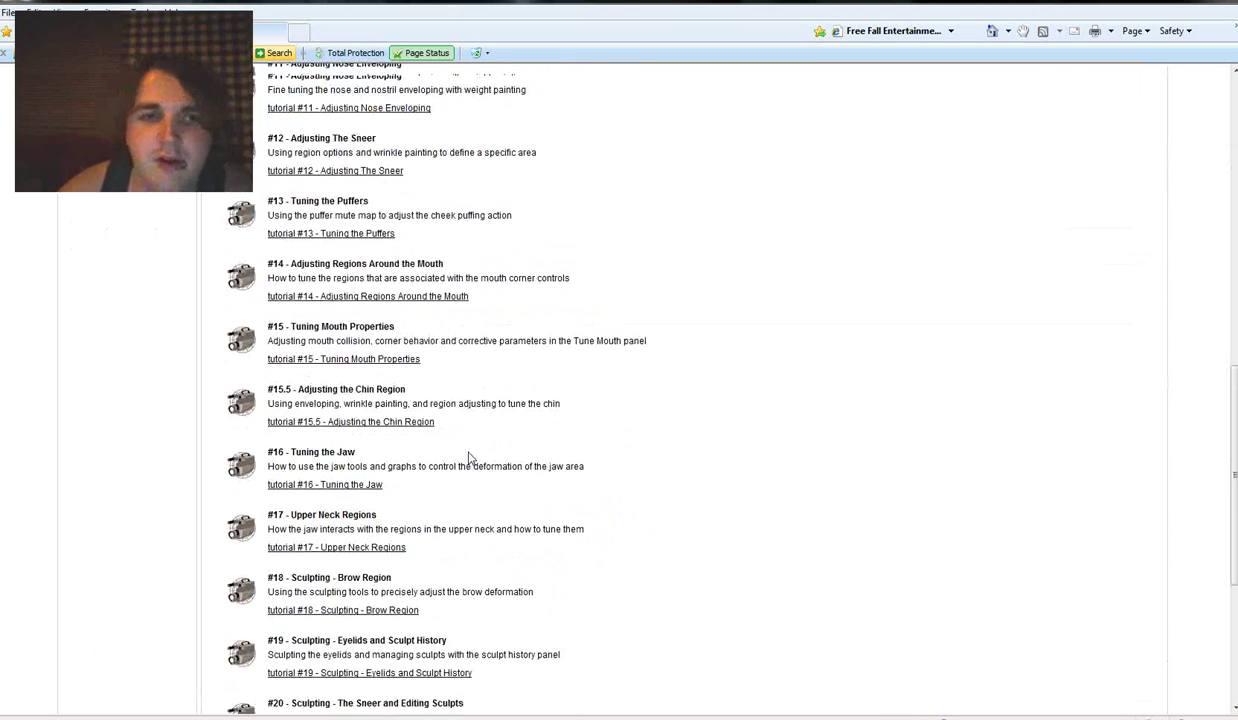
scroll(468, 458, "up", 8)
key("alt+F4")
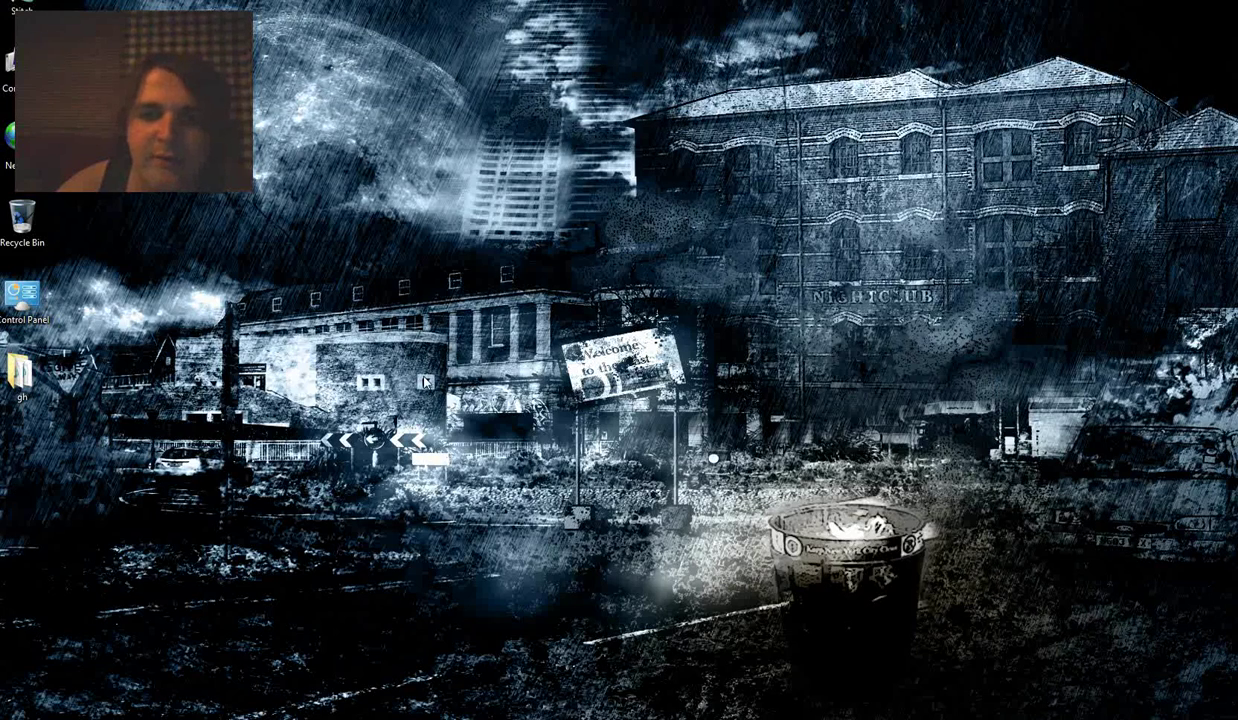
Open the gh folder and sort its 24 fr_workflow tutorial movies by name ascending.
double_click(44, 380)
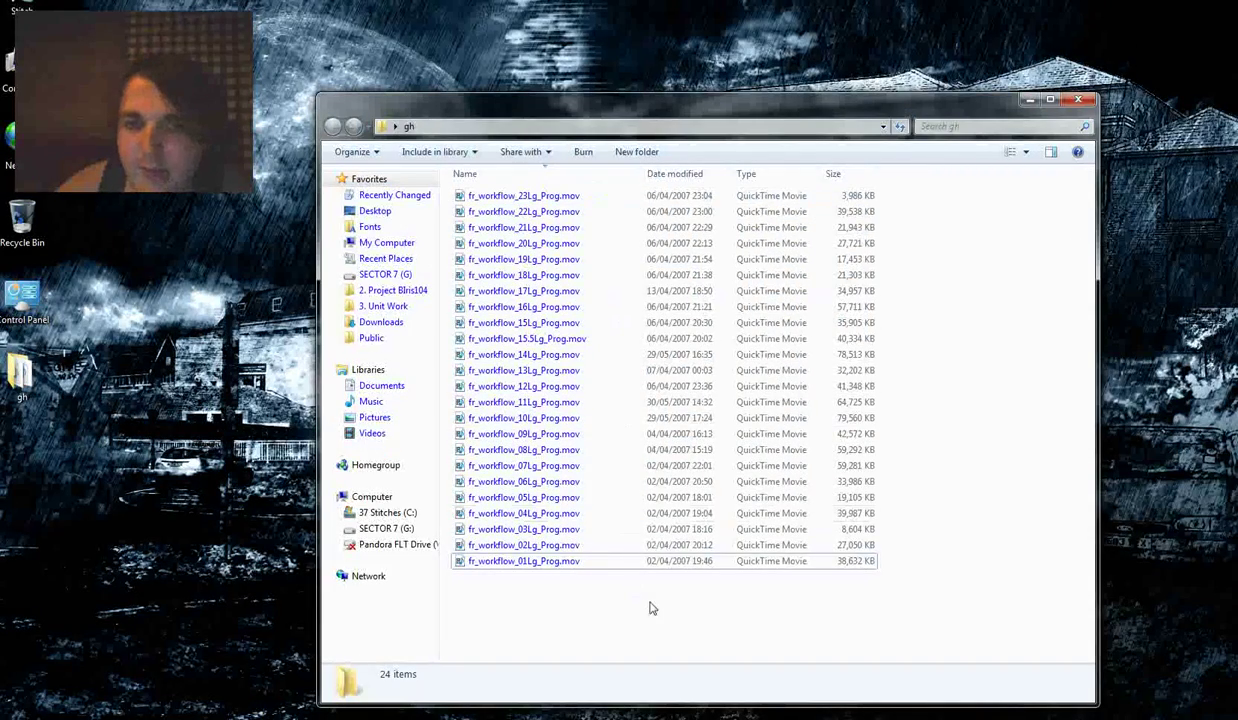
left_click(517, 175)
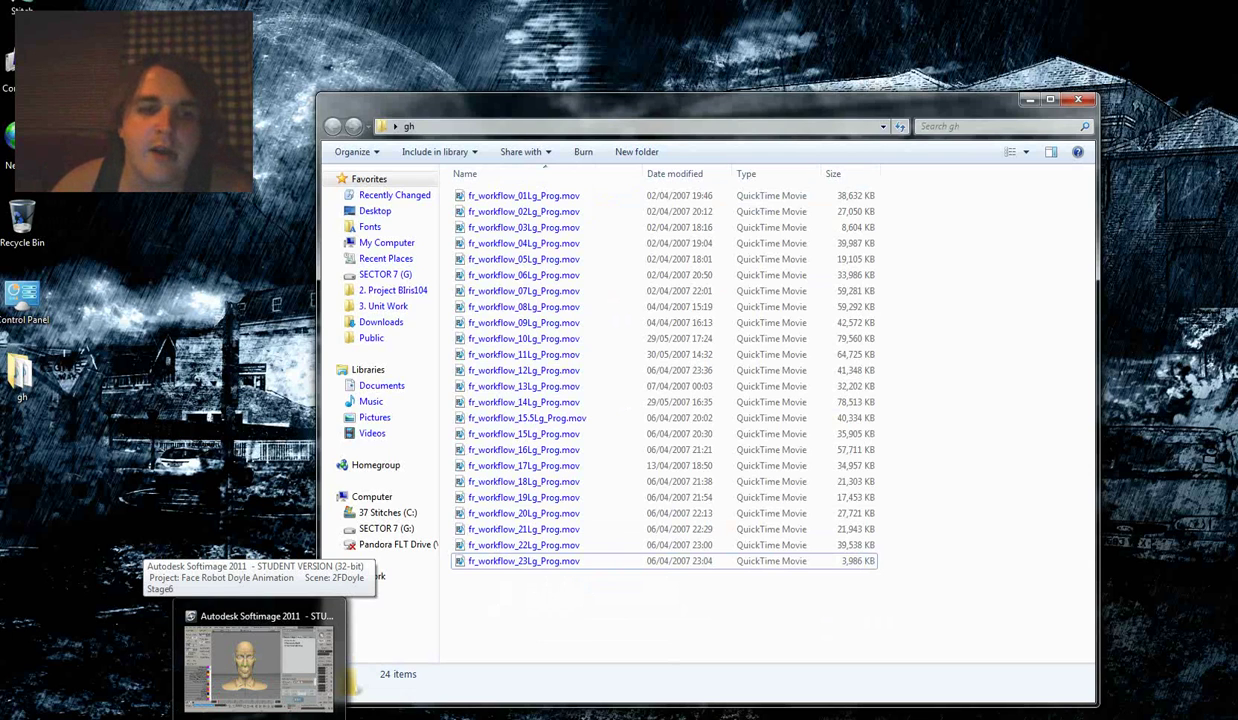
Maximise Softimage and open the Doyle rig scene, declining to save the current one.
left_click(255, 645)
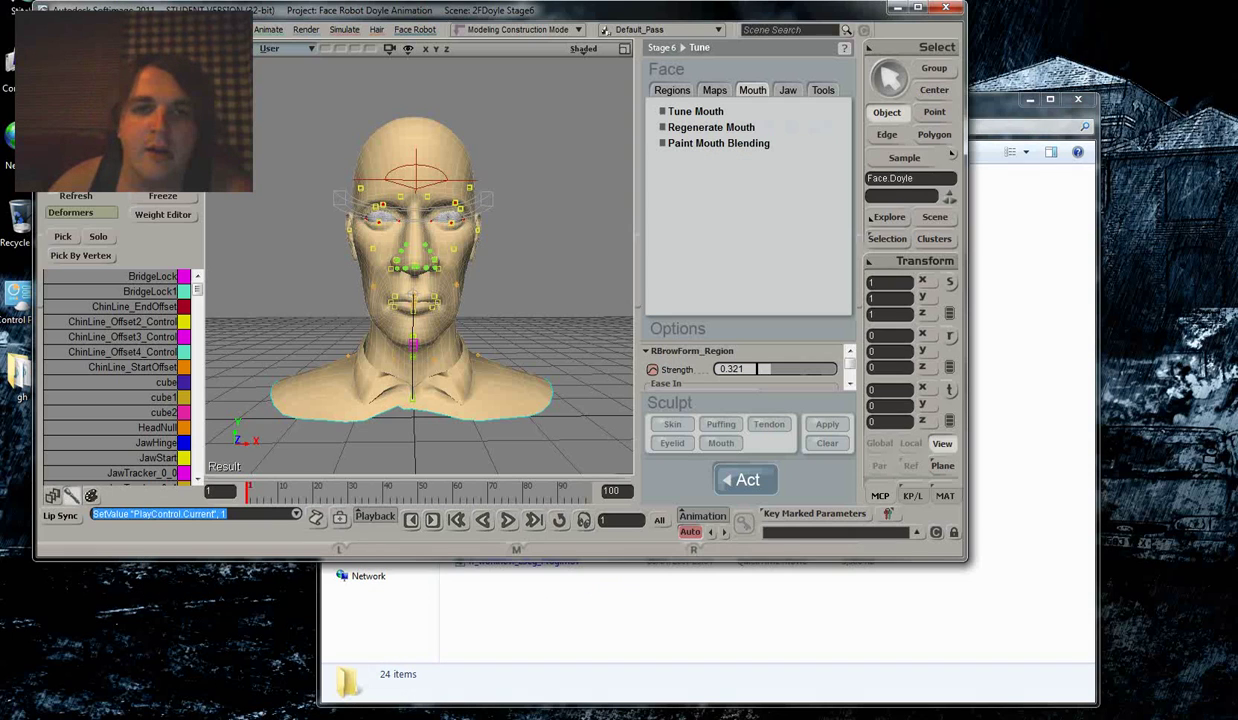
left_click(920, 8)
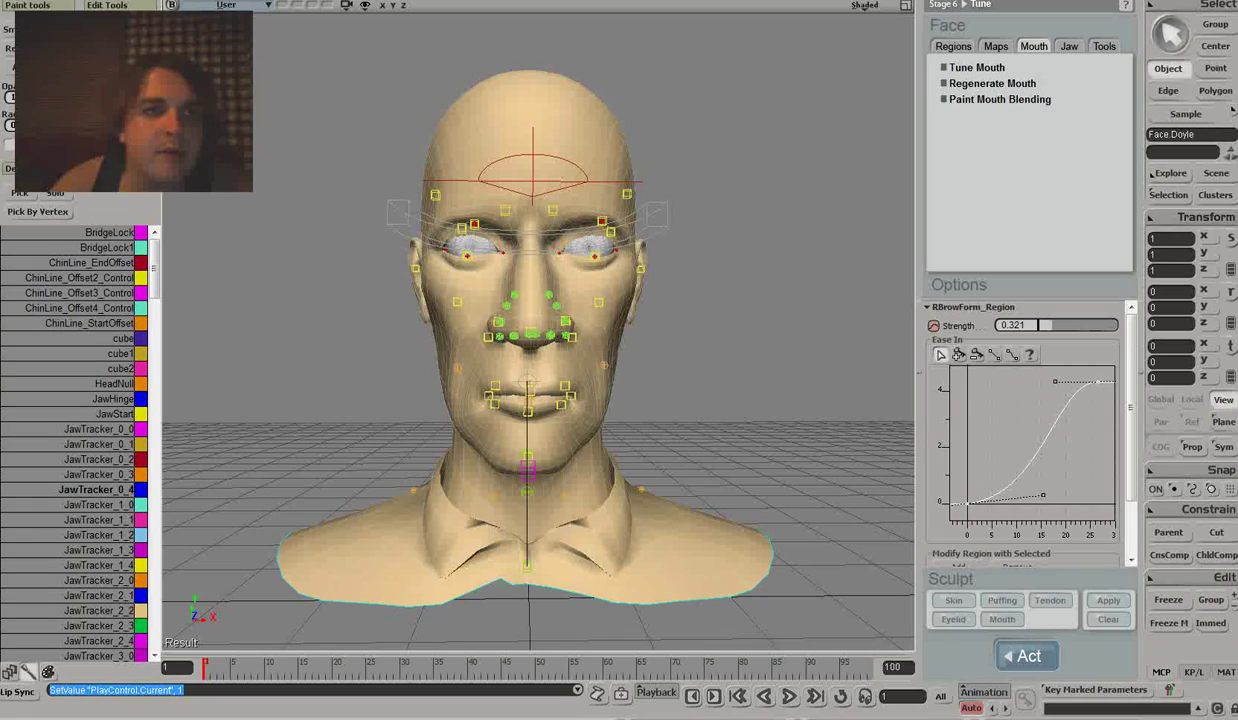
left_click(13, 6)
left_click(35, 40)
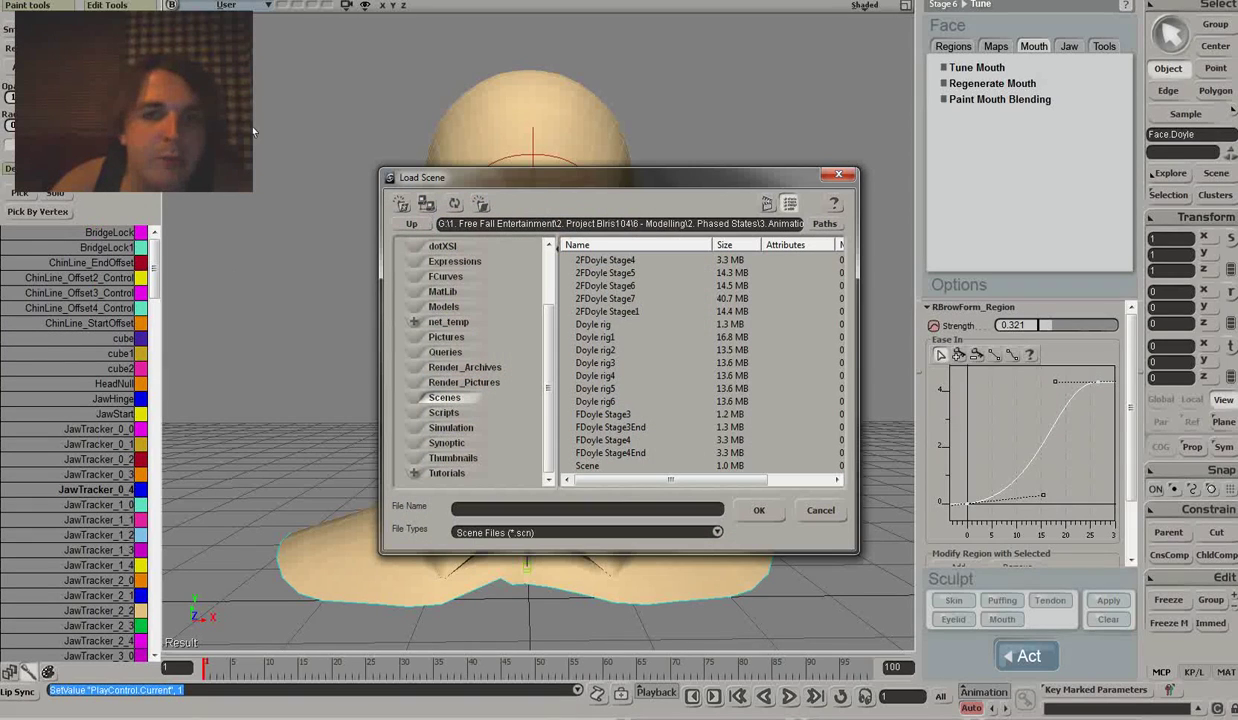
left_click(600, 325)
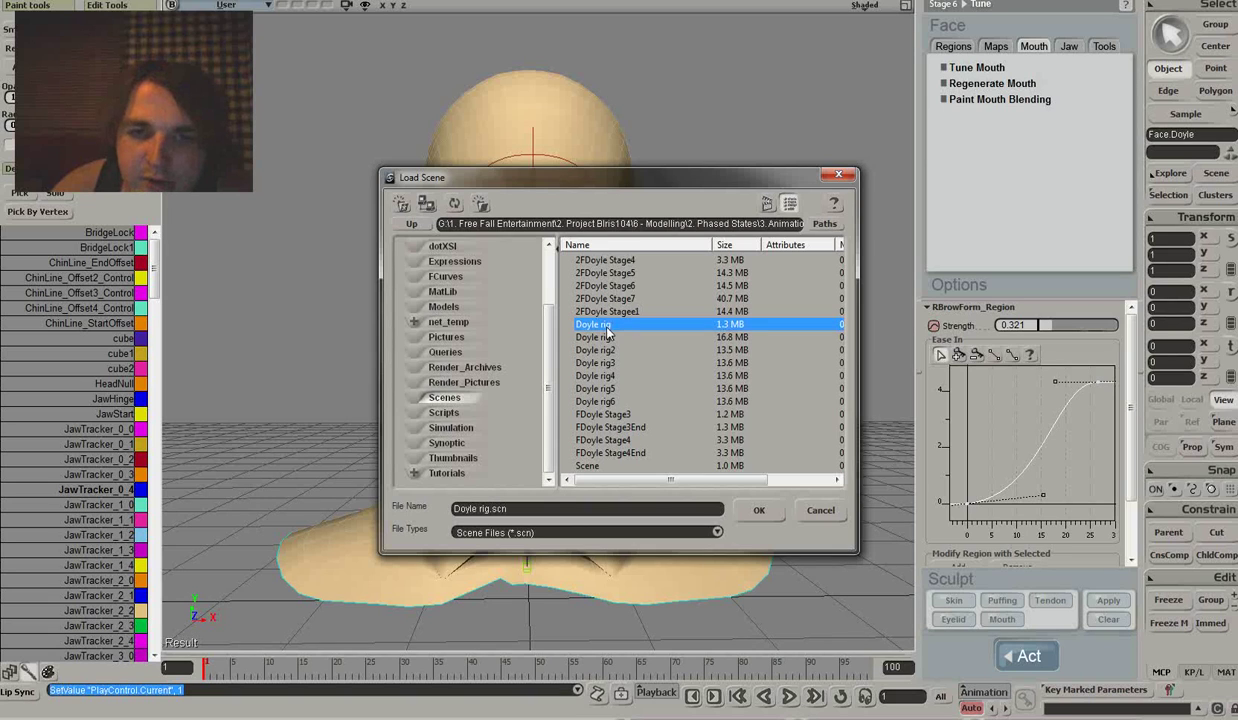
double_click(605, 326)
left_click(642, 386)
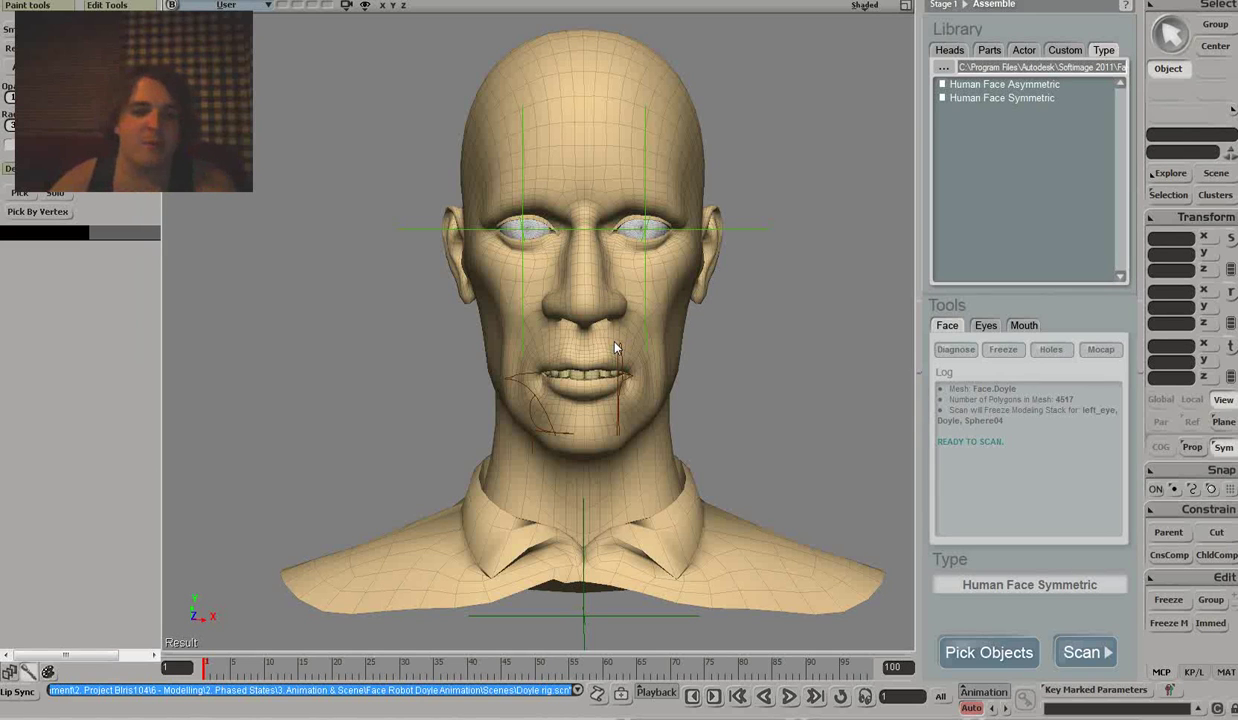
Pan the viewport to recentre and reframe the Doyle head.
key("a")
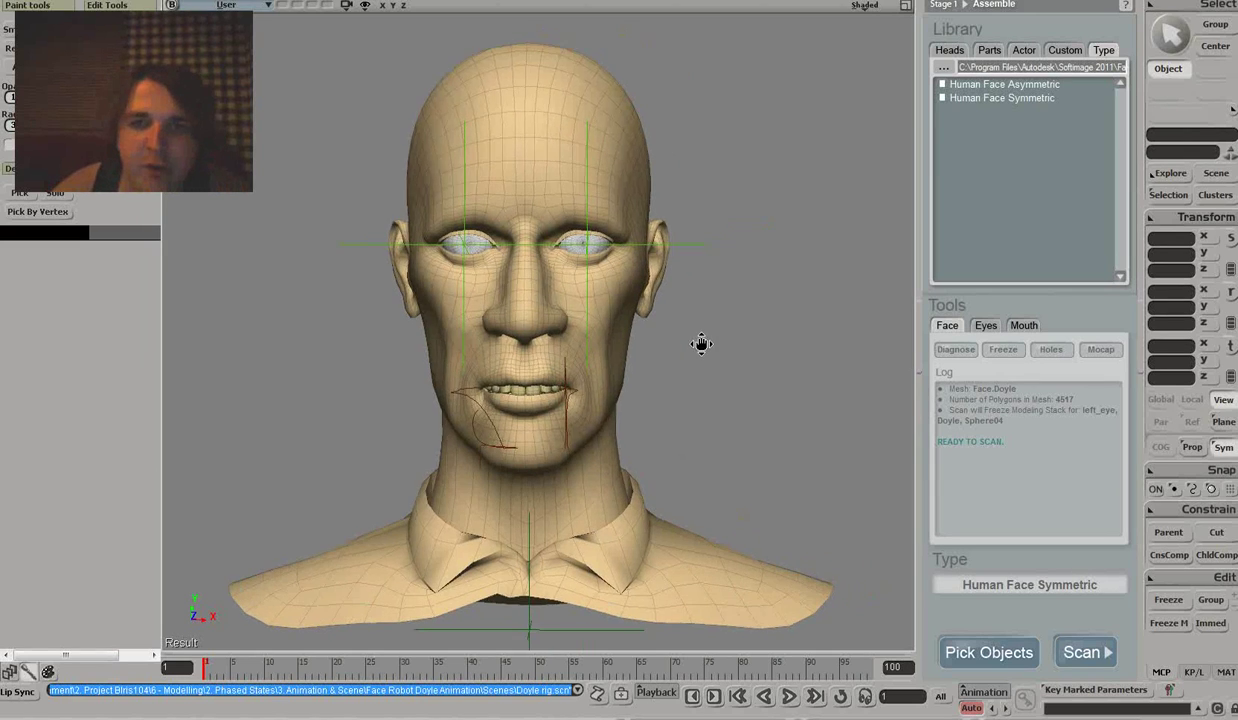
mouse_move(700, 344)
left_mouse_down()
mouse_move(749, 345)
mouse_move(682, 347)
mouse_move(702, 343)
left_mouse_up()
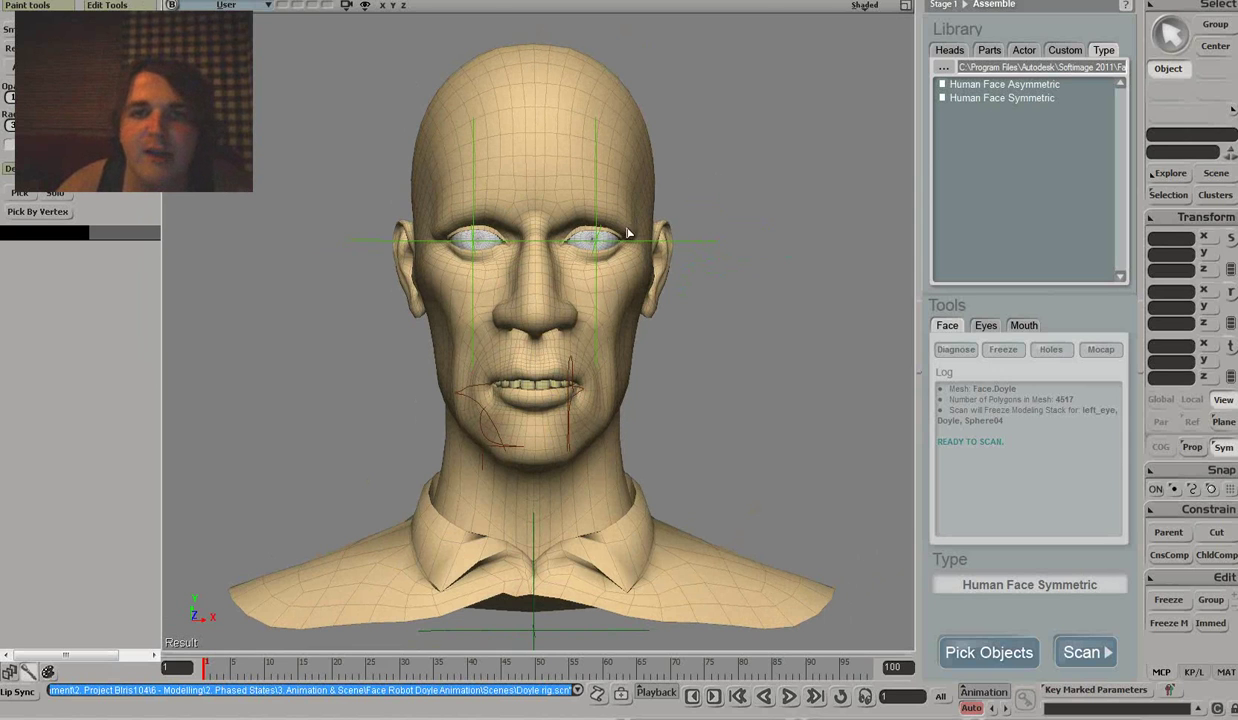
scroll(650, 280, "up", 3)
scroll(644, 285, "down", 3)
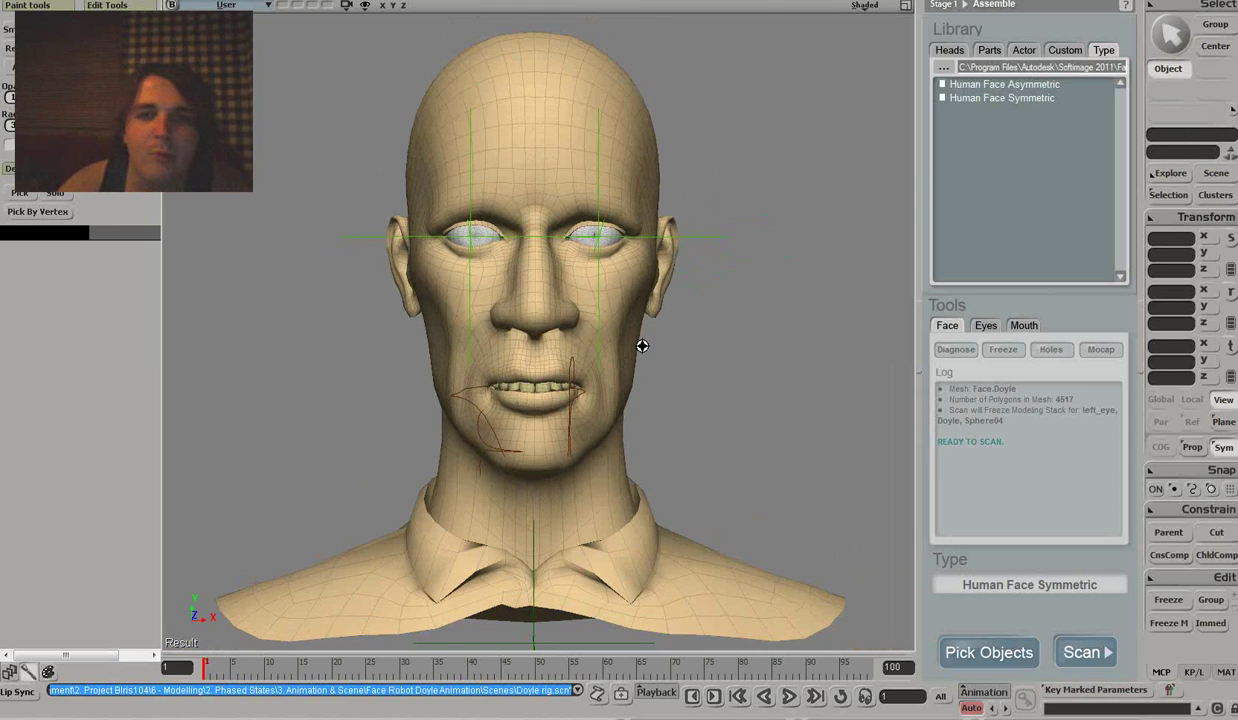
left_click_drag(641, 345, 677, 347)
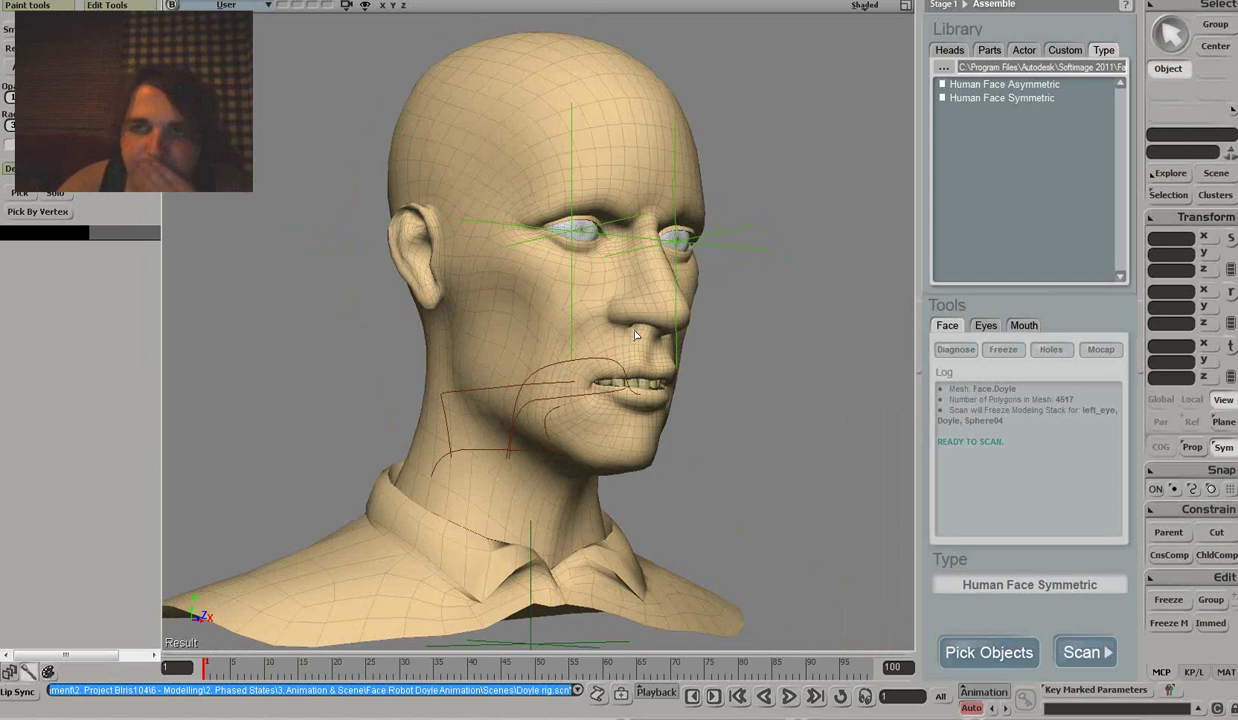
left_click_drag(634, 271, 683, 323)
scroll(684, 322, "up", 5)
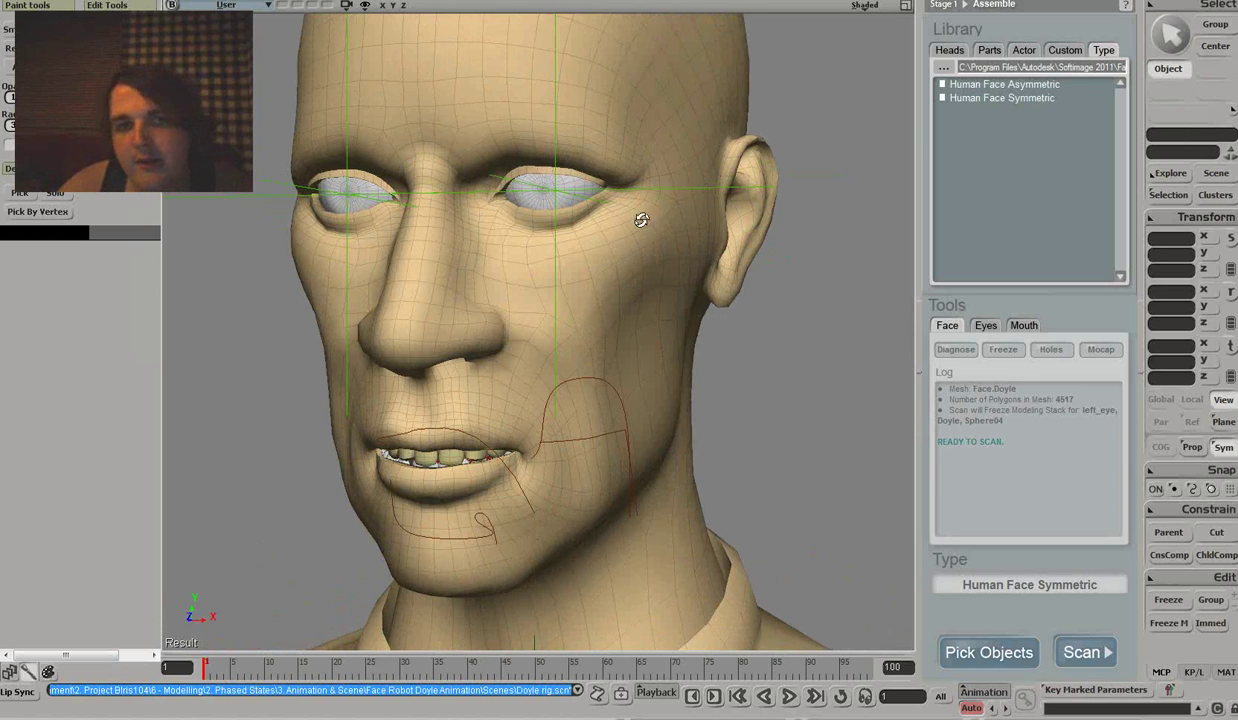
left_click_drag(641, 218, 674, 199)
left_click_drag(699, 406, 691, 436)
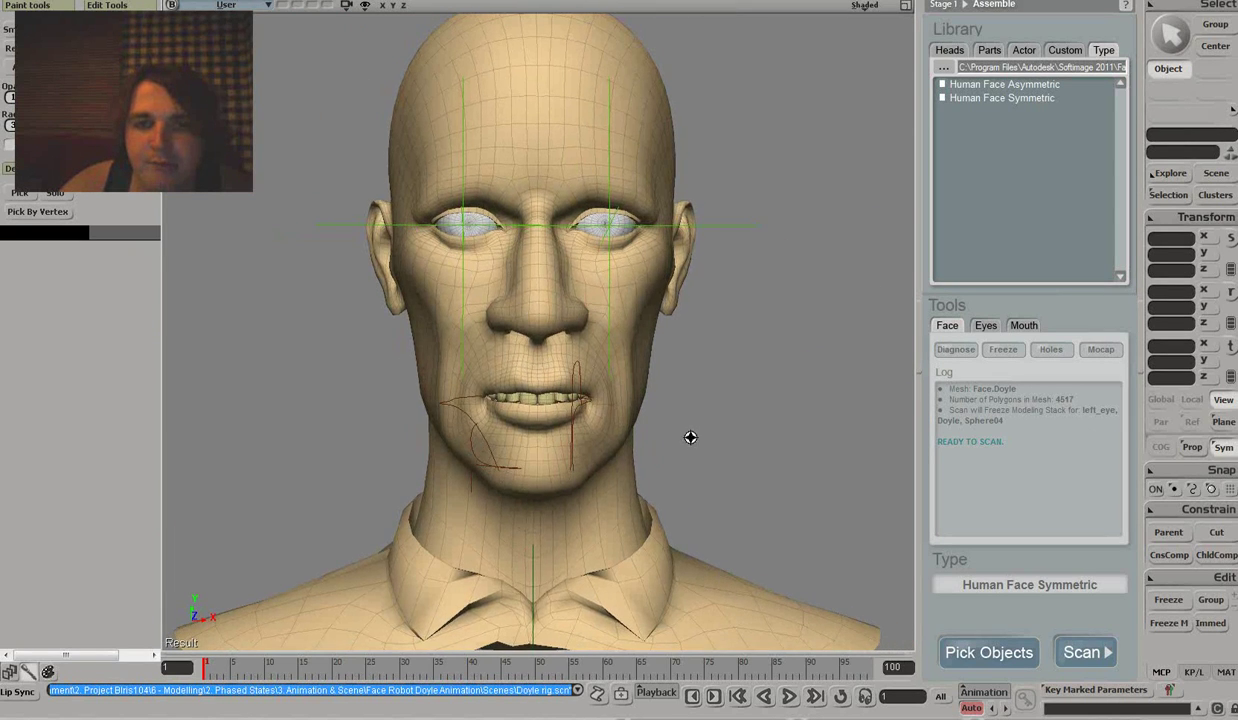
scroll(694, 447, "down", 5)
scroll(696, 448, "up", 5)
scroll(695, 447, "down", 4)
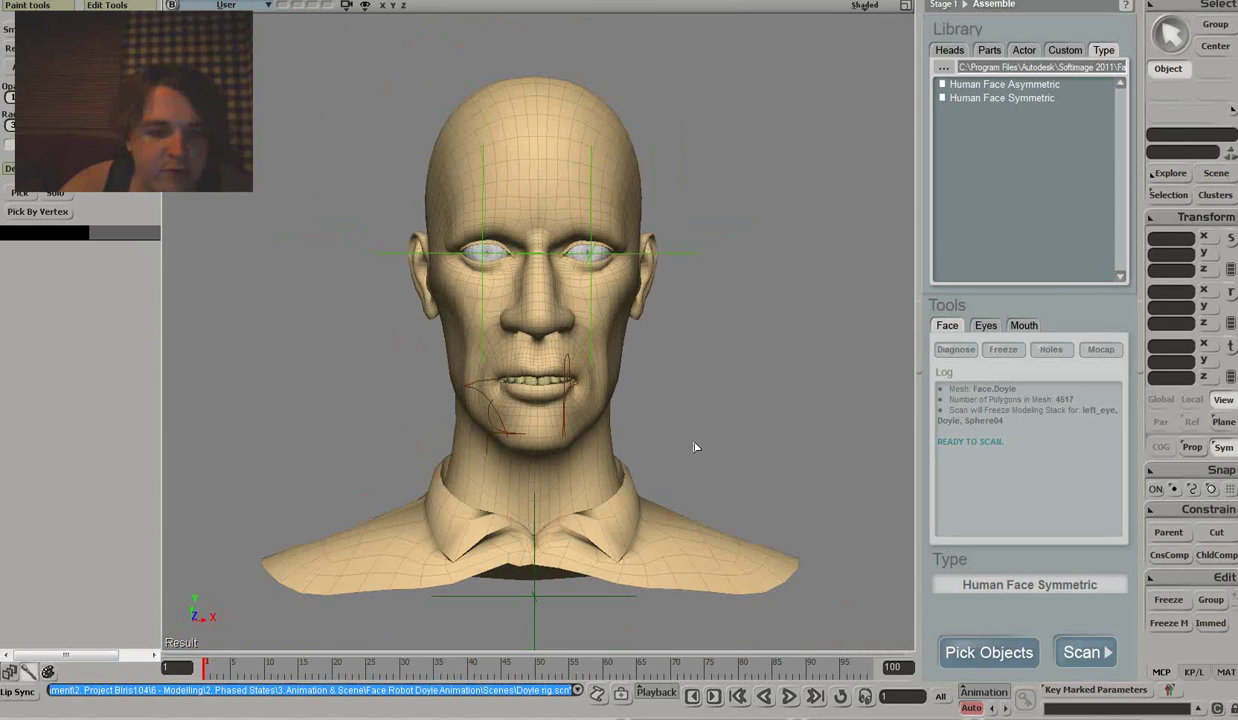
scroll(680, 432, "up", 3)
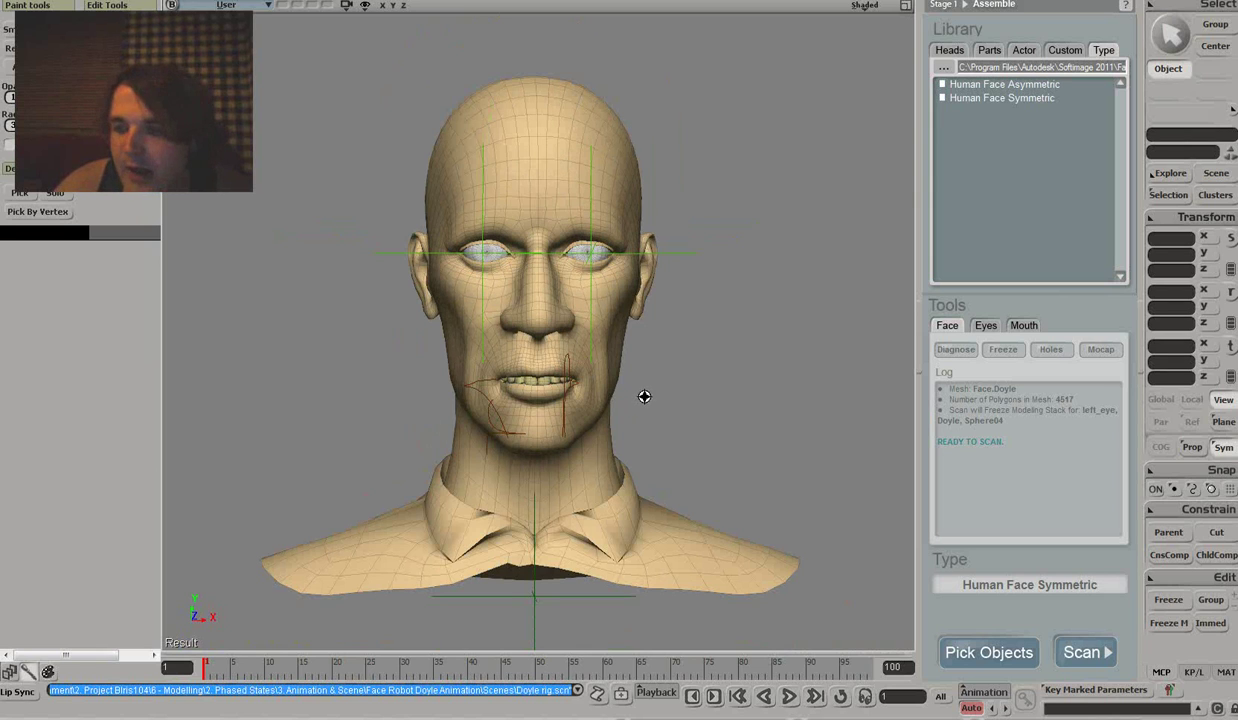
middle_click_drag(644, 395, 650, 317)
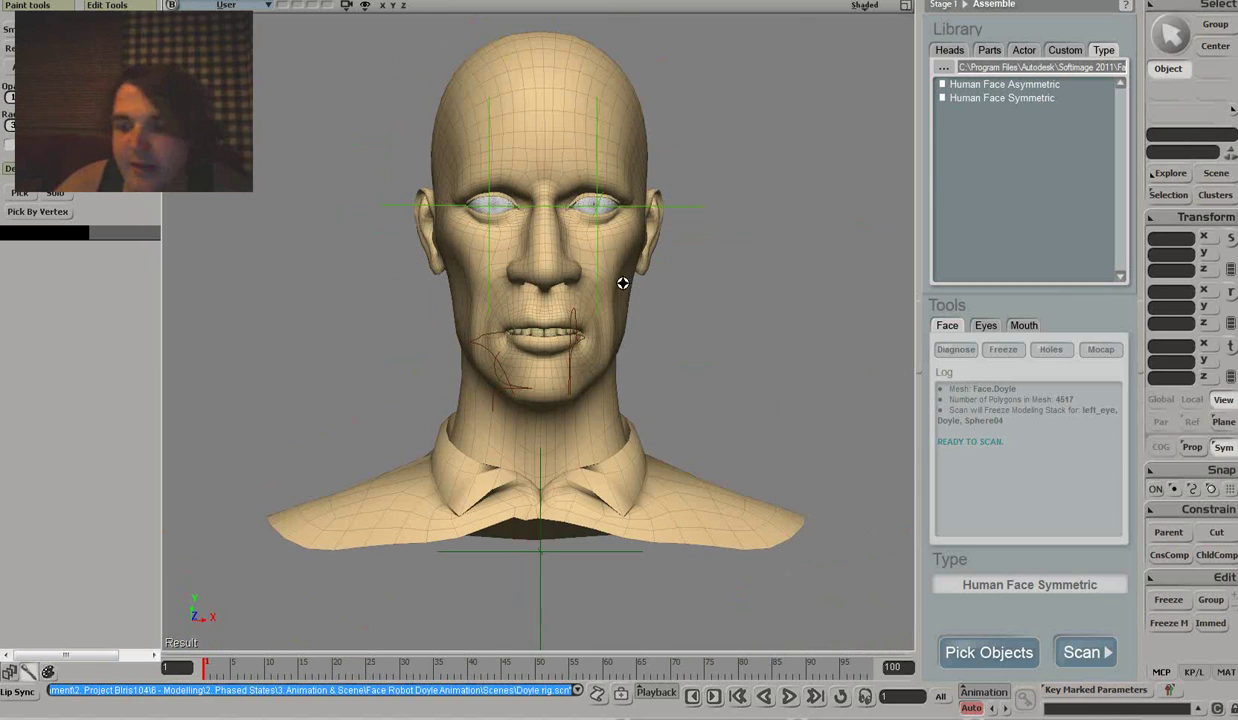
mouse_move(577, 268)
middle_mouse_down()
mouse_move(506, 227)
mouse_move(561, 186)
mouse_move(645, 254)
mouse_move(652, 276)
mouse_move(598, 280)
middle_mouse_up()
scroll(599, 279, "up", 4)
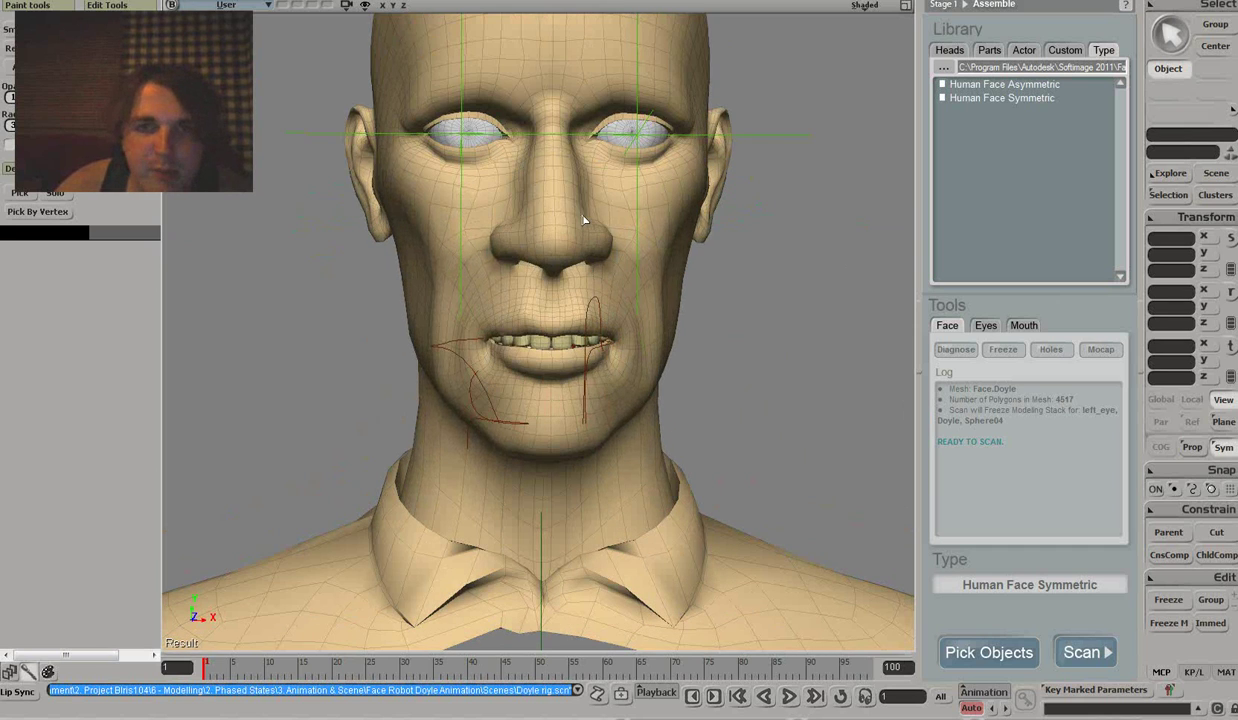
left_click(480, 130)
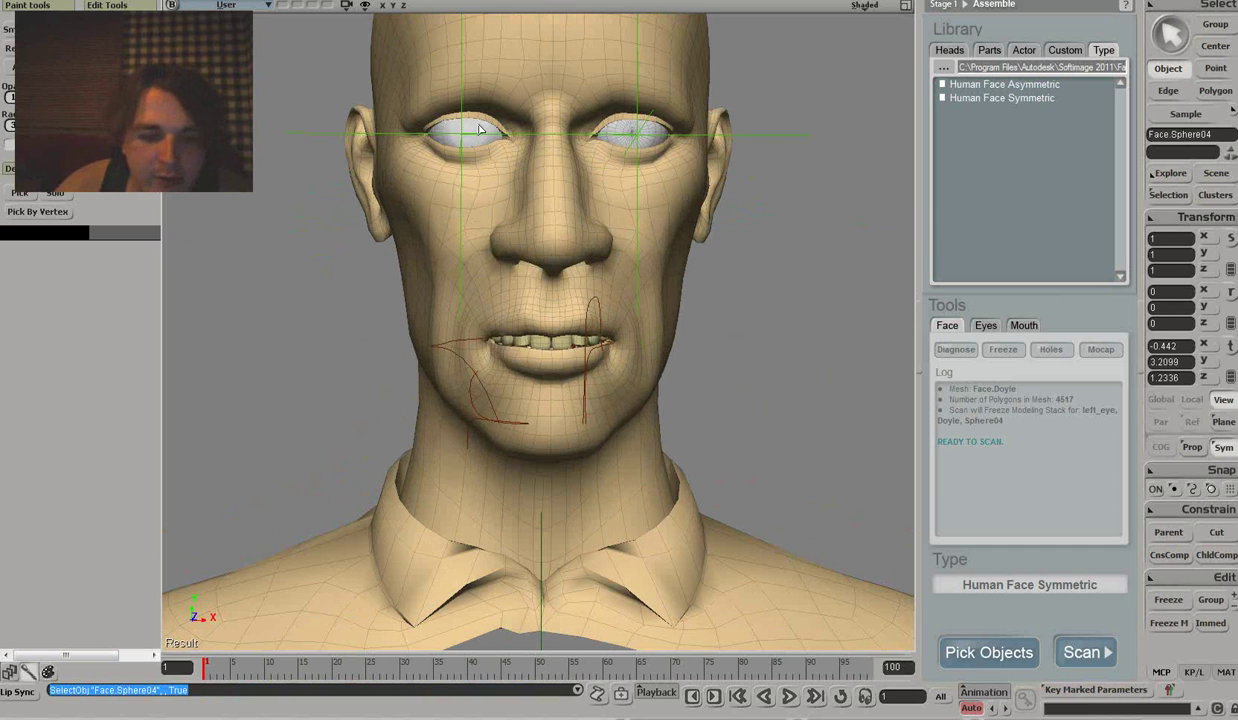
key("x")
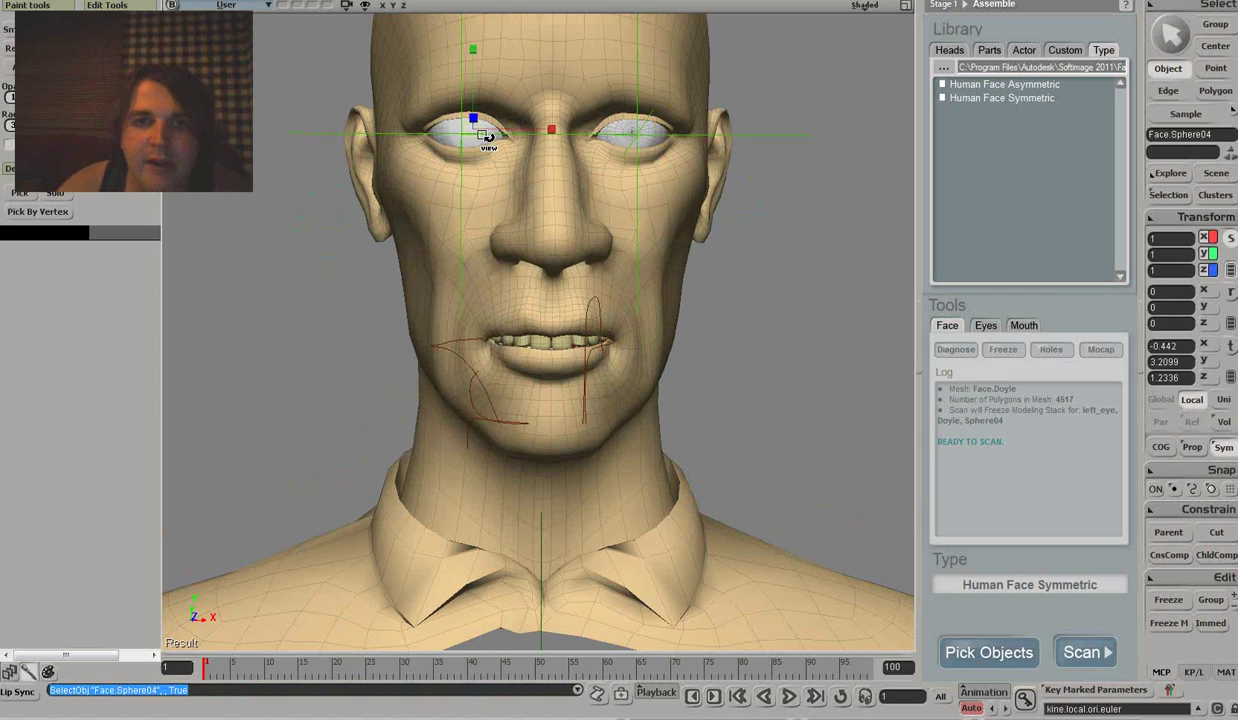
key("c")
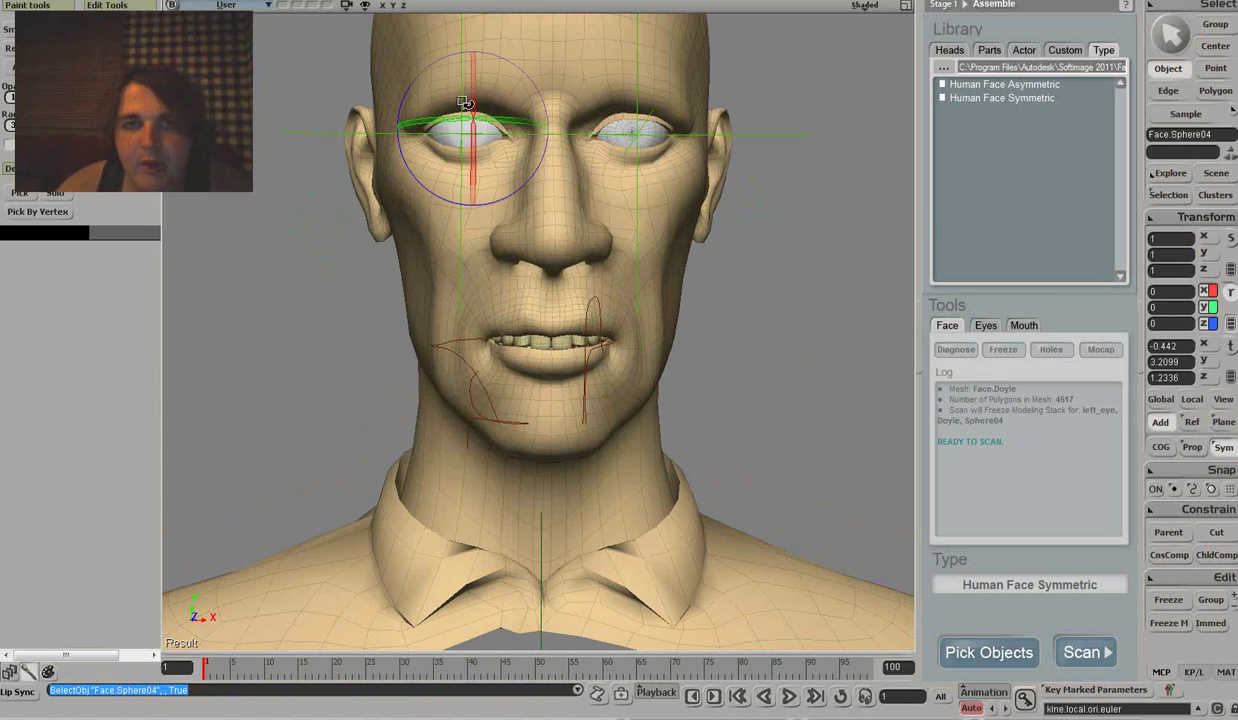
key("v")
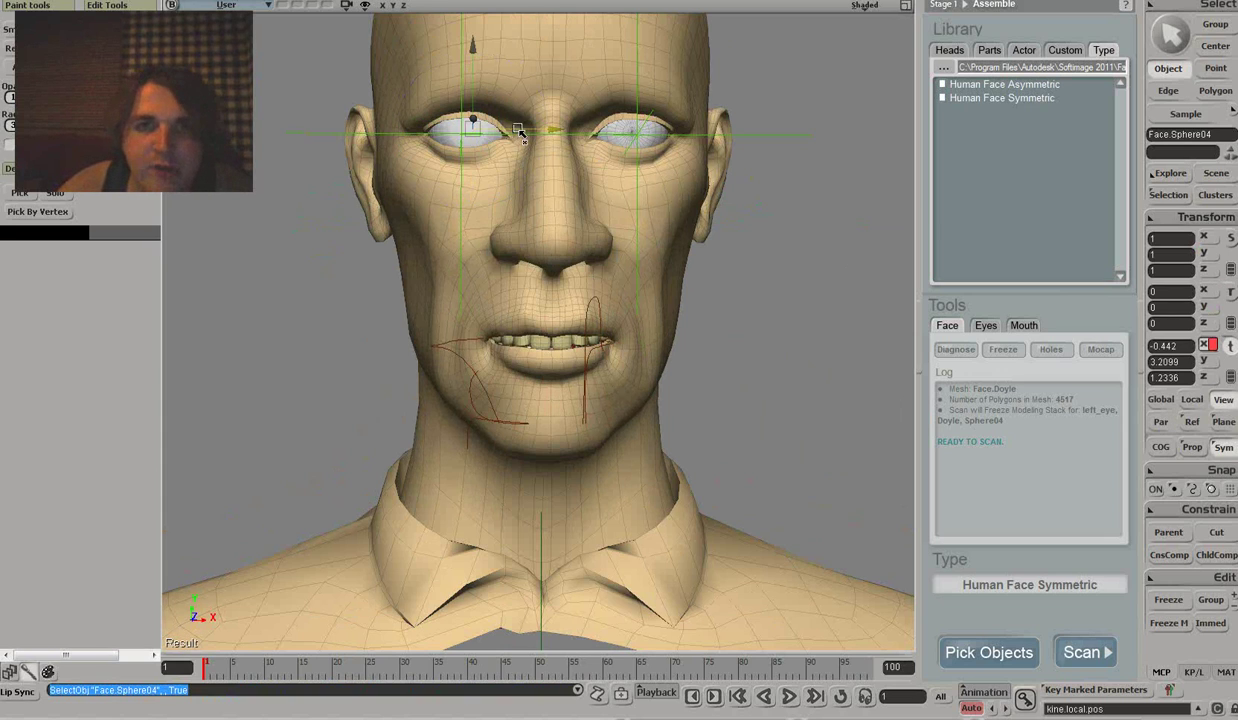
left_click_drag(503, 130, 524, 130)
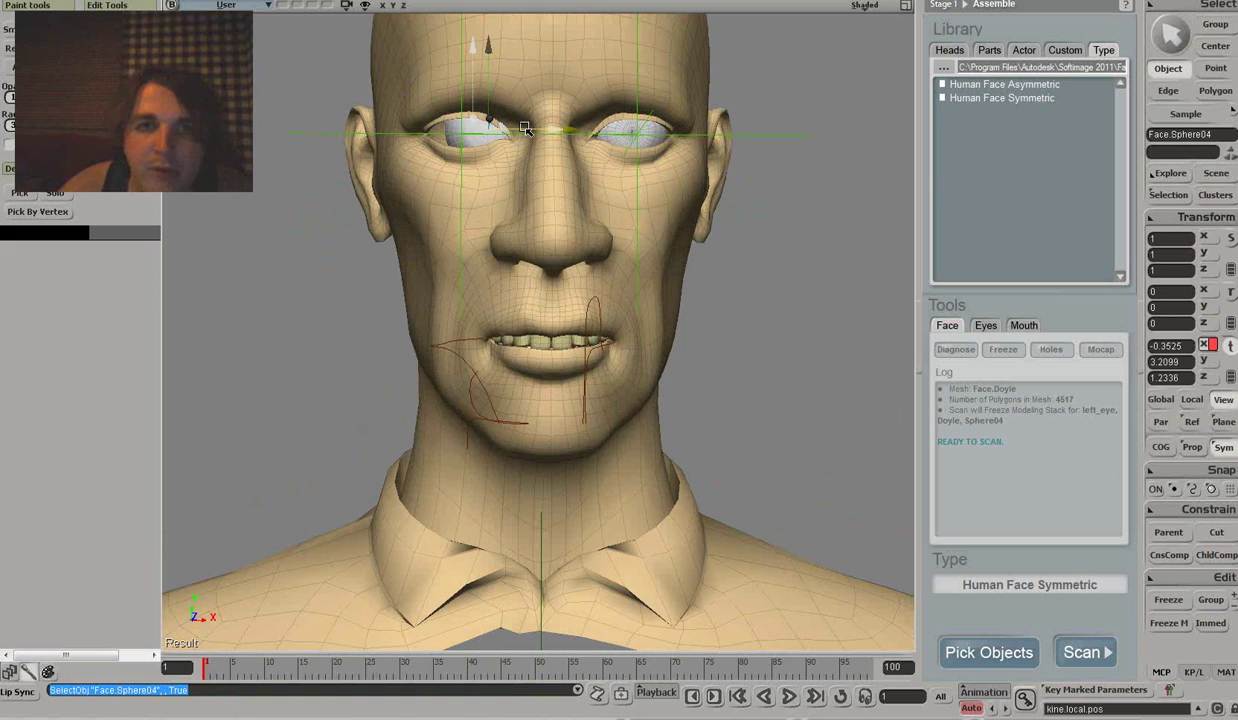
key("ctrl+z")
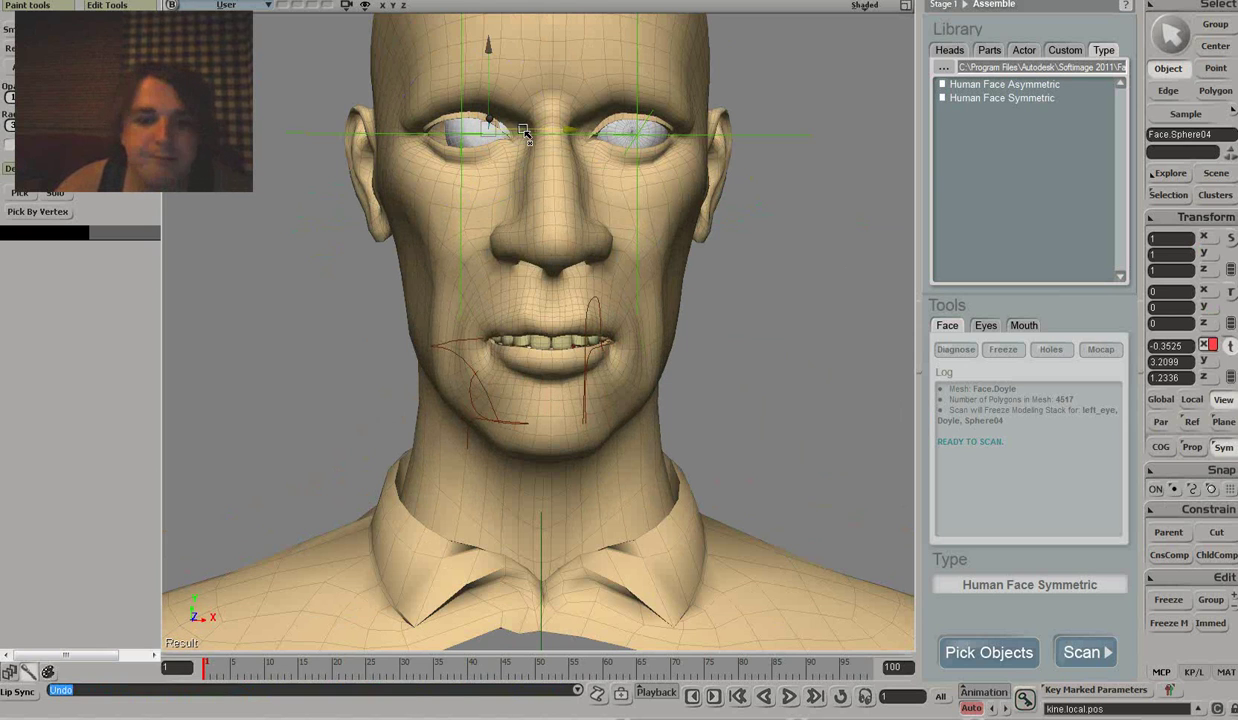
key("ctrl+z")
left_click_drag(570, 255, 616, 318)
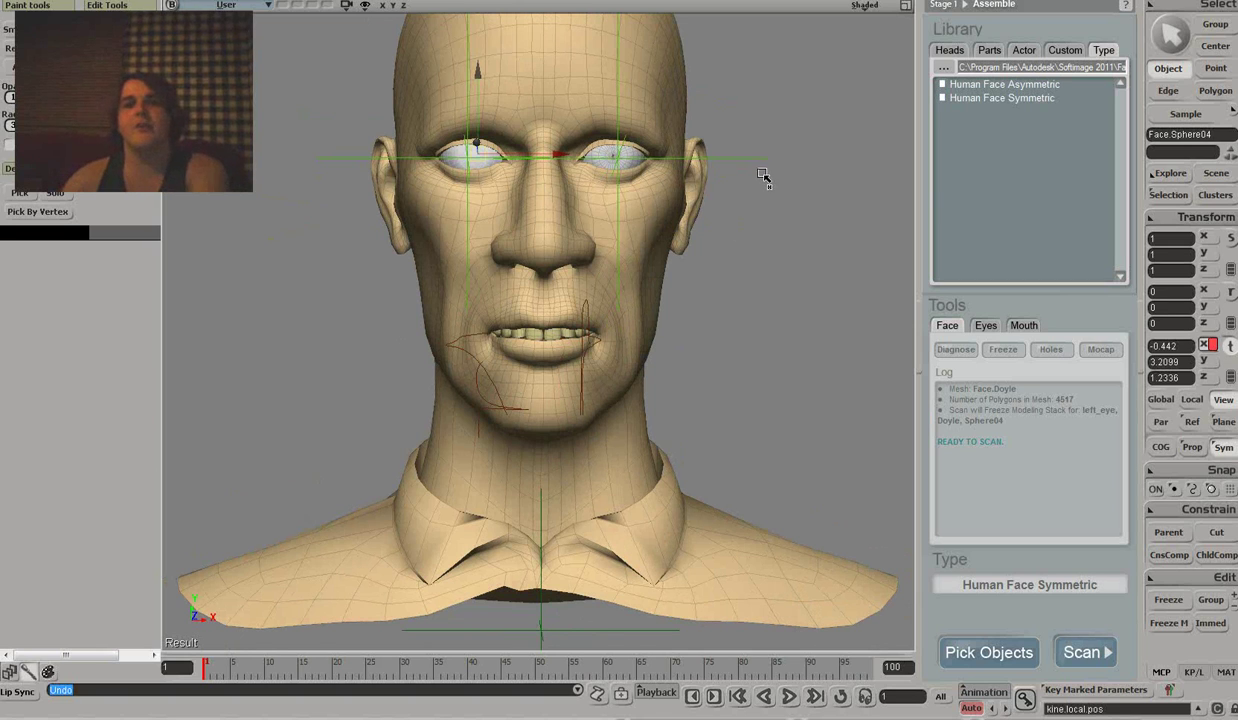
key("Escape")
left_click(614, 160)
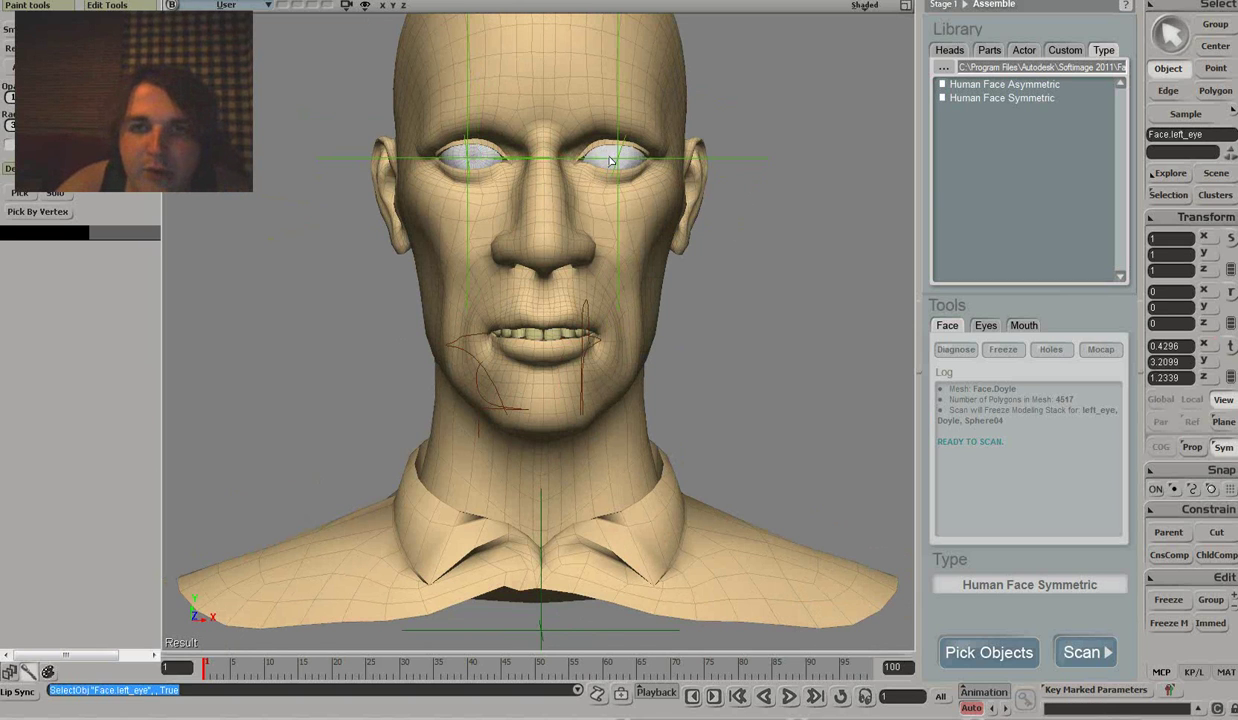
left_click_drag(711, 190, 713, 298)
scroll(722, 221, "up", 3)
key("r")
mouse_move(480, 177)
left_mouse_down()
mouse_move(500, 130)
mouse_move(484, 216)
mouse_move(489, 130)
mouse_move(489, 221)
mouse_move(491, 172)
left_mouse_up()
key("ctrl+z")
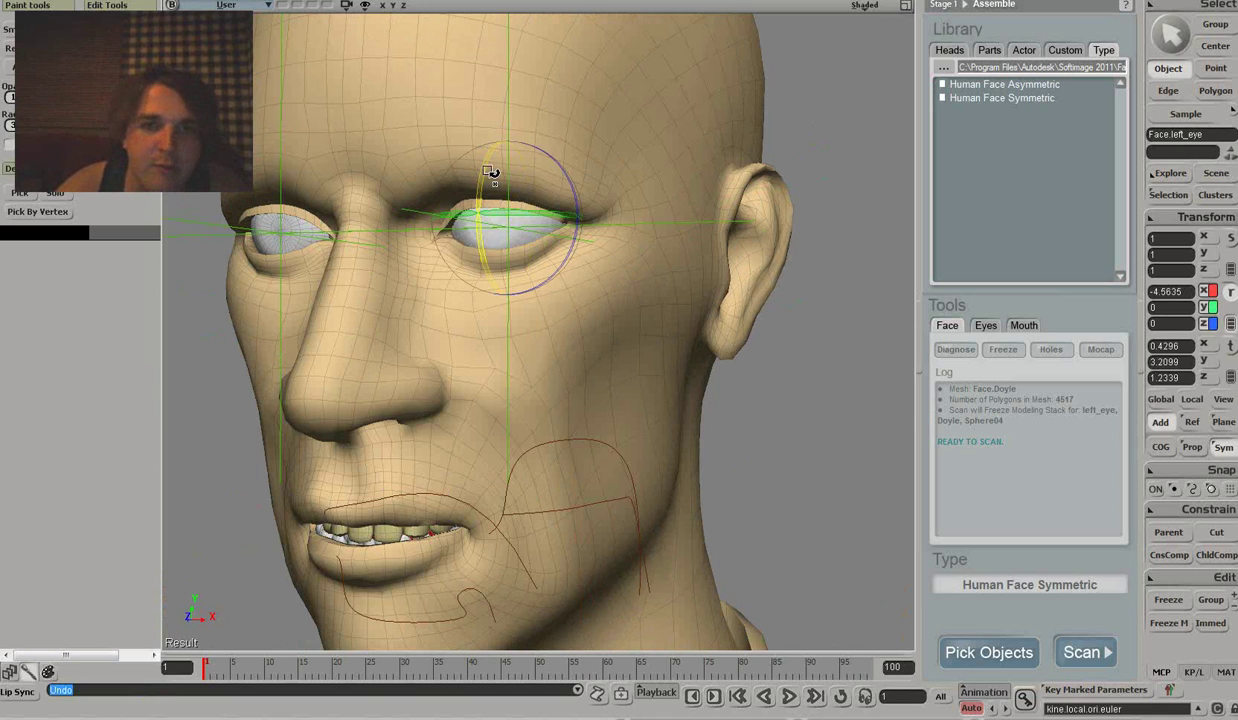
key("ctrl+z")
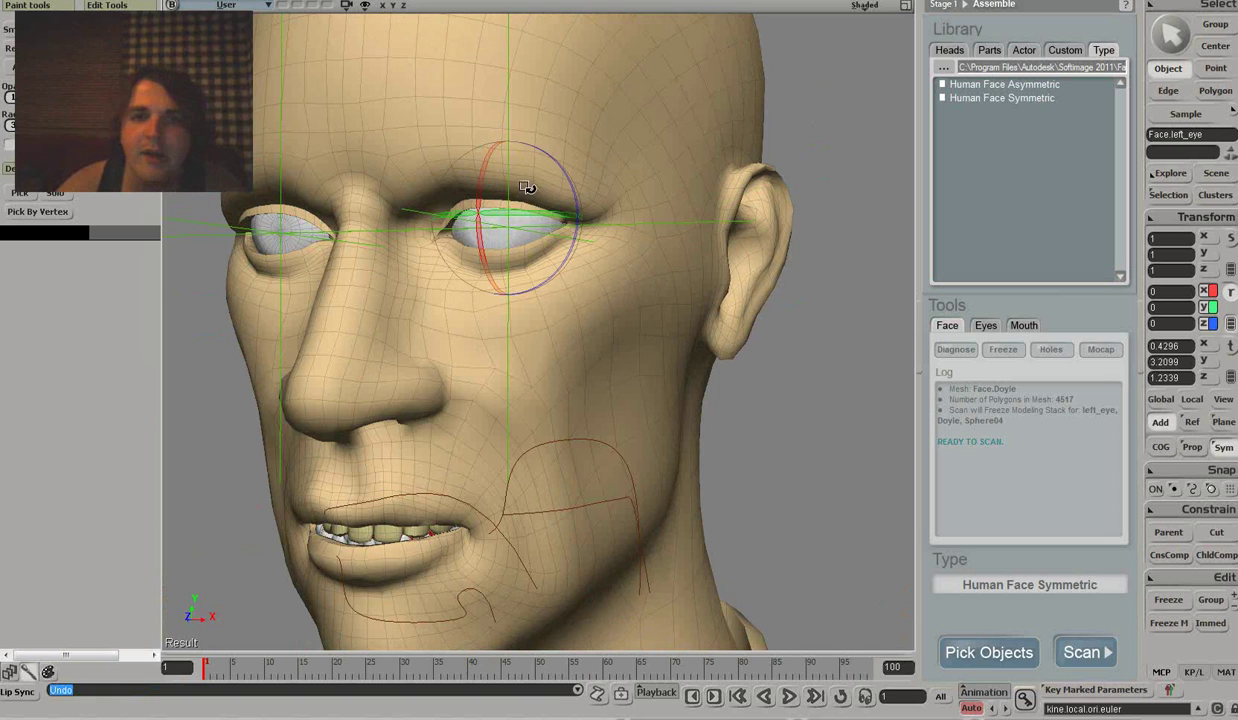
scroll(550, 200, "down", 5)
key("v")
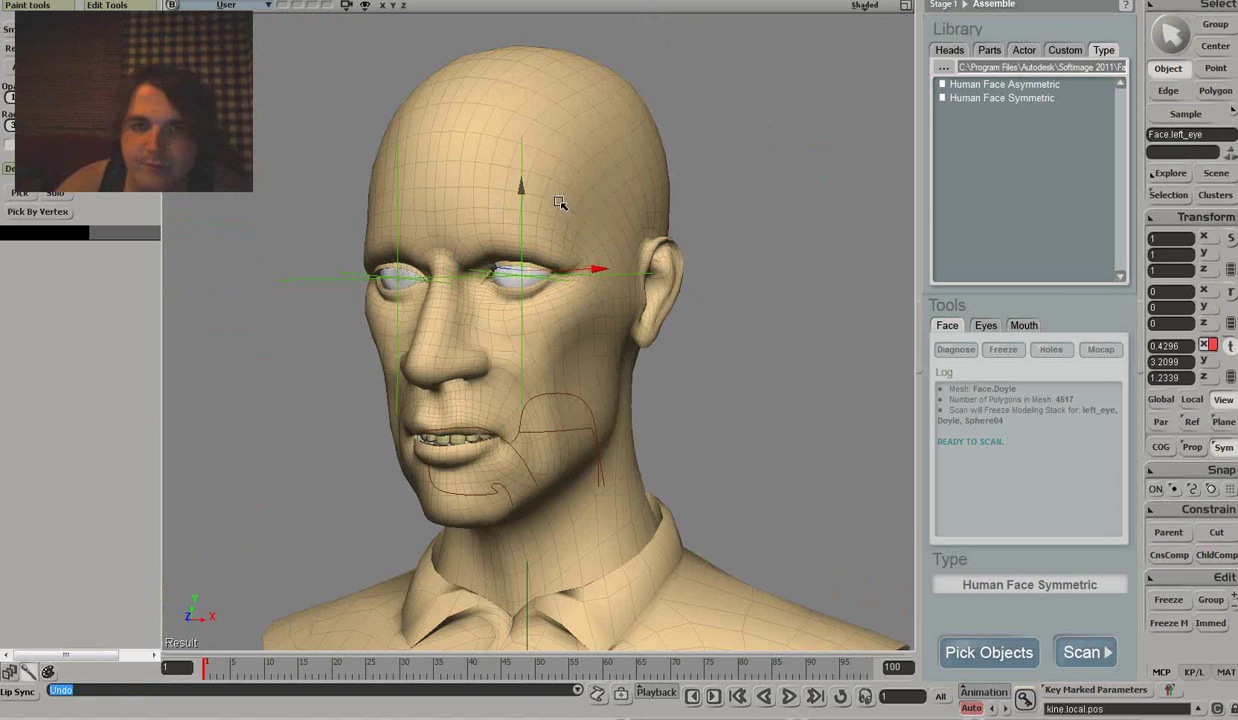
middle_click_drag(748, 252, 768, 243)
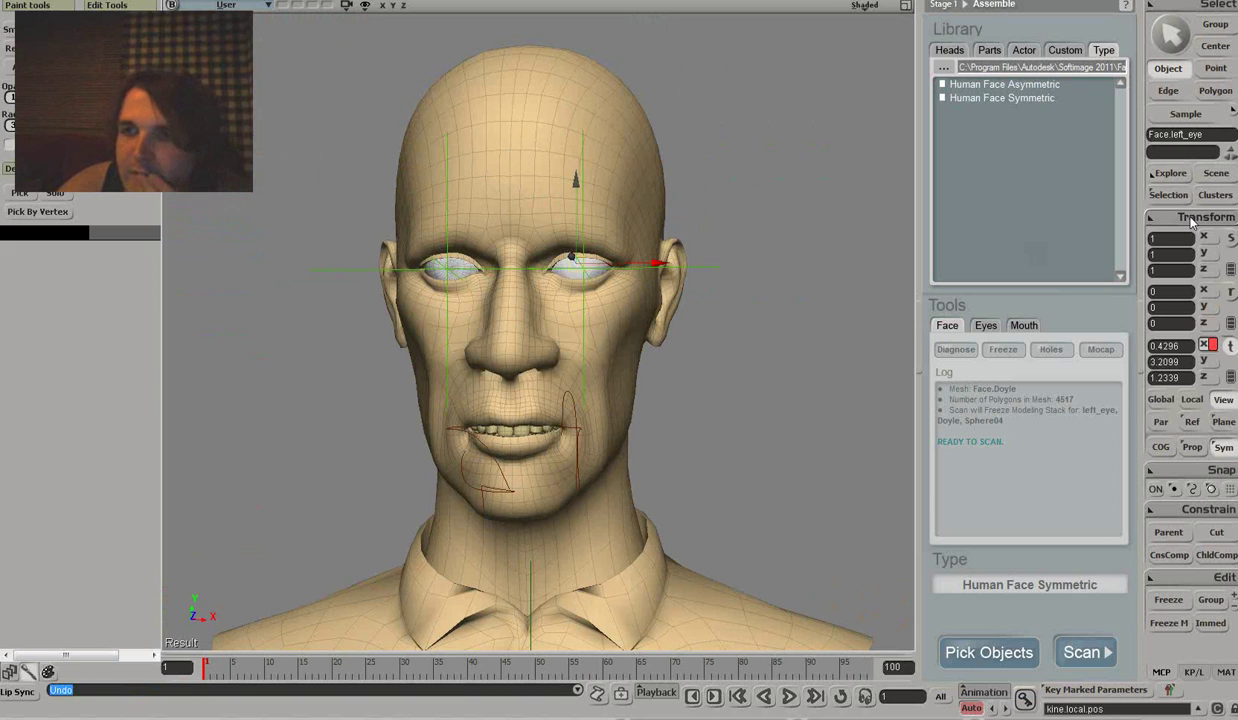
Select all left-eye points, apply Move Center to Vertices, then clear the selection.
left_click(1215, 68)
left_click_drag(540, 290, 498, 397)
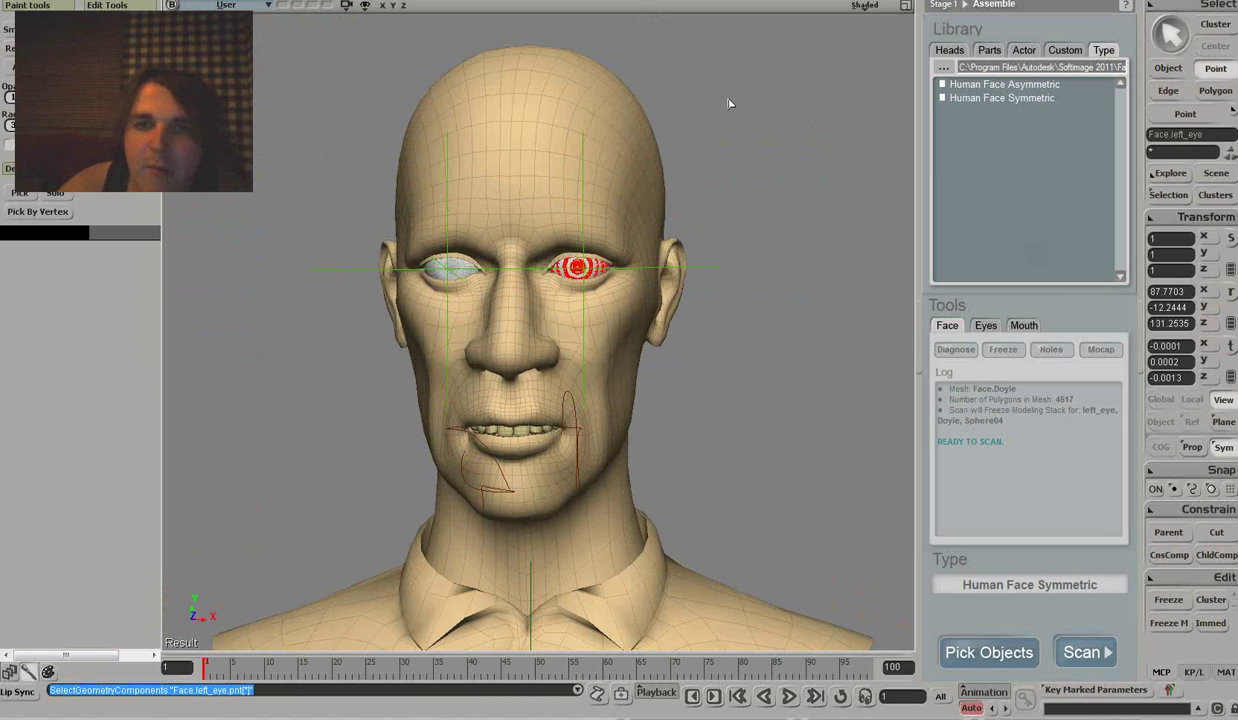
left_click_drag(705, 95, 505, 337)
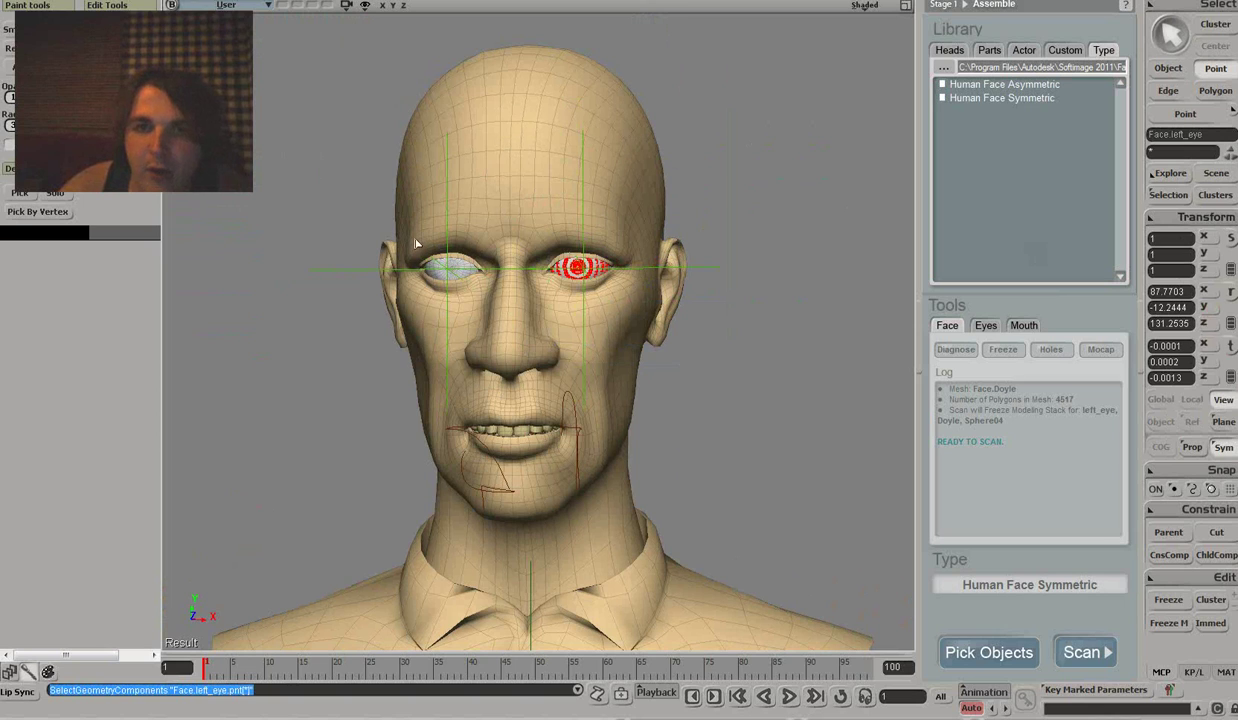
left_click(1191, 219)
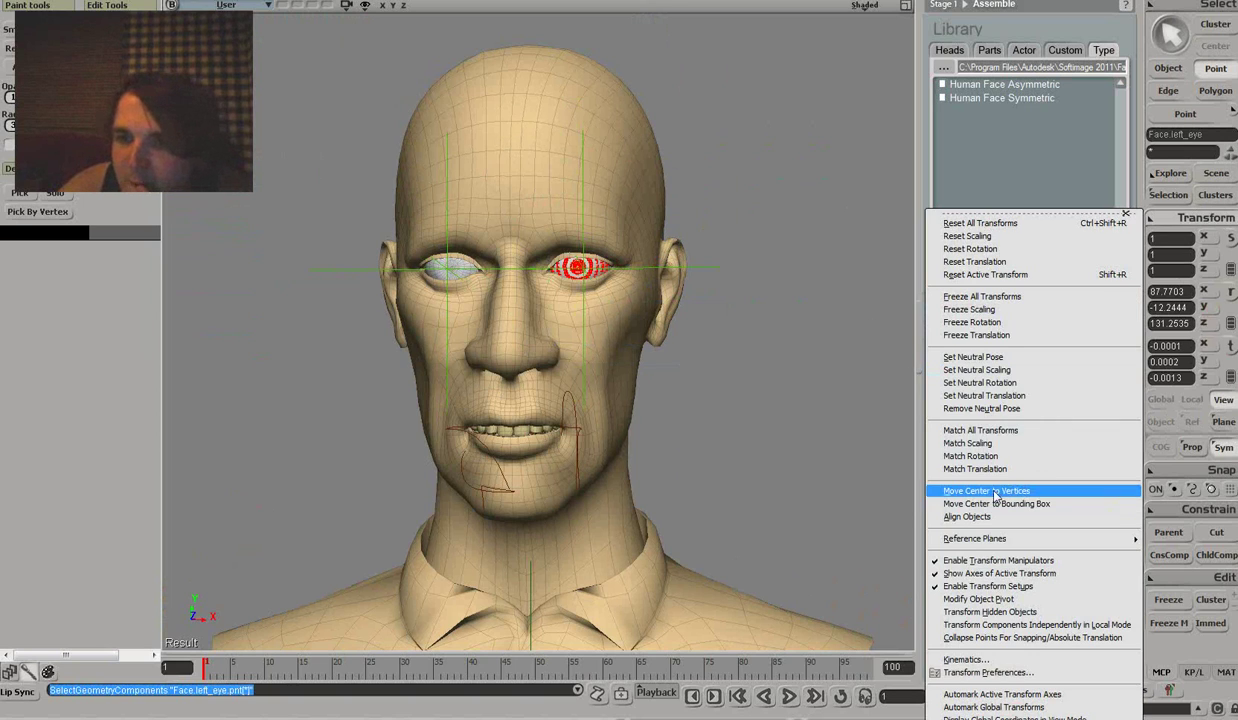
left_click(684, 220)
left_click(742, 236)
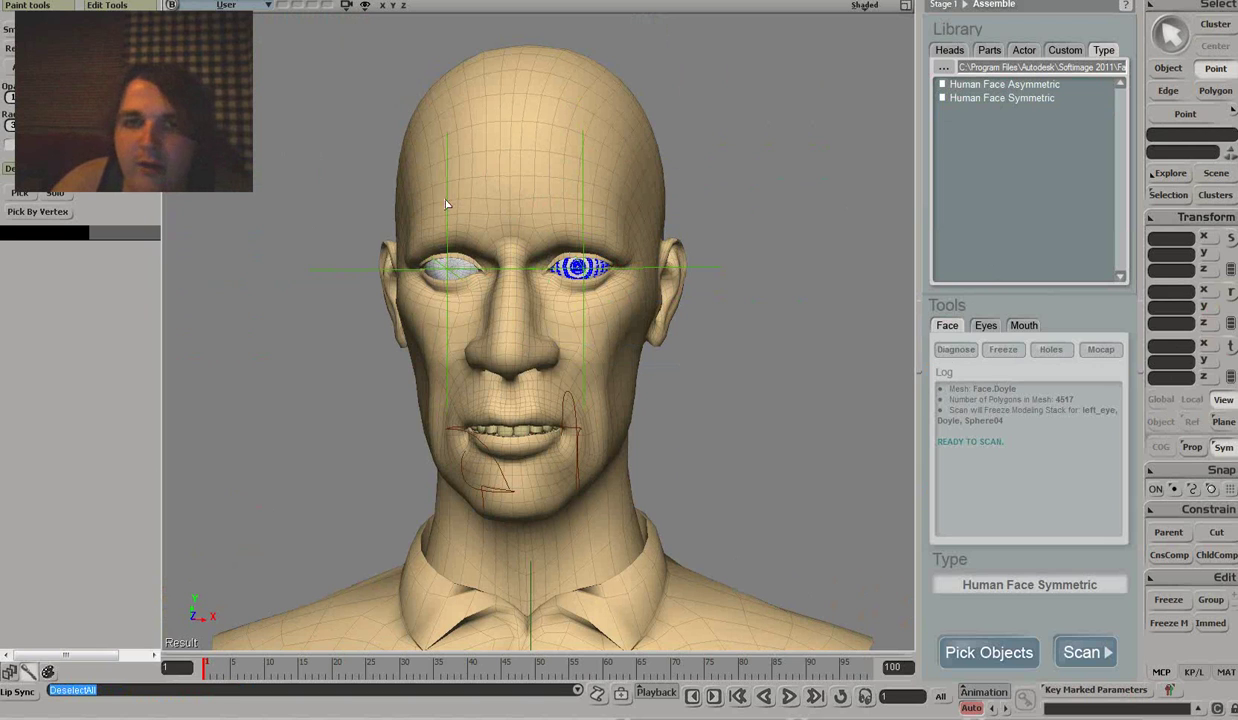
Return to object selection and run Diagnose on the Doyle head, orbiting to inspect it.
left_click(1168, 68)
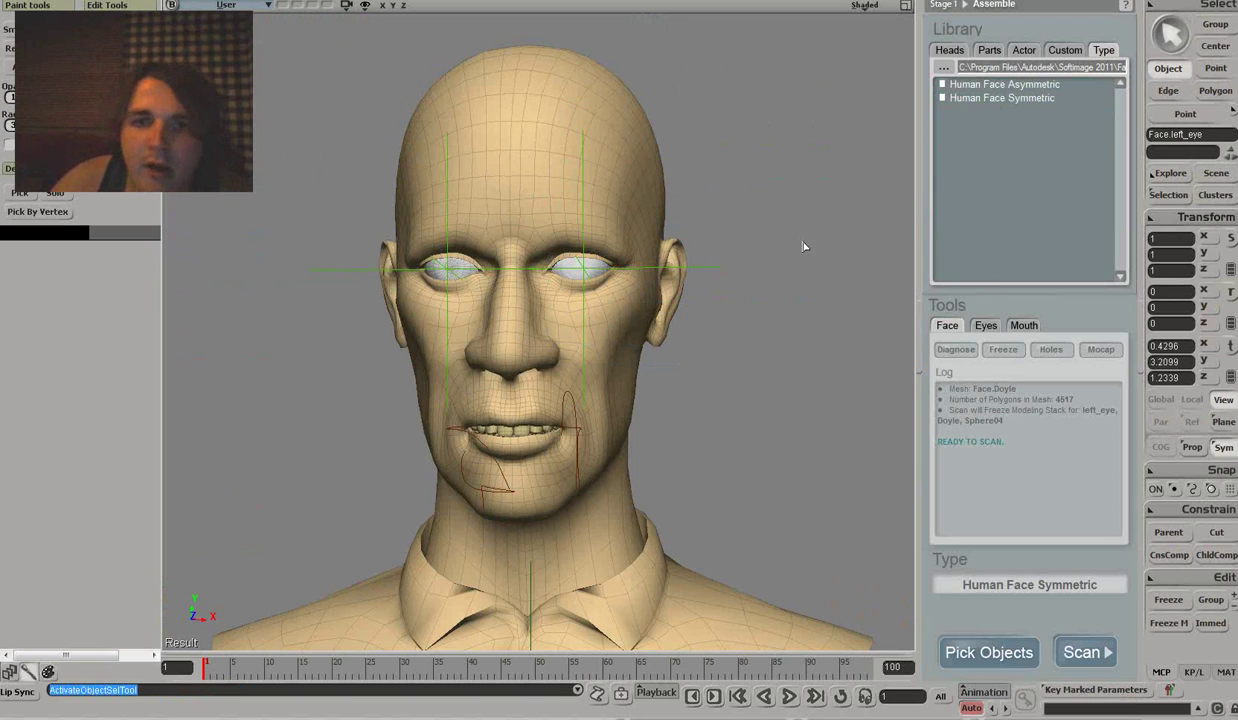
mouse_move(790, 251)
middle_mouse_down()
mouse_move(696, 318)
mouse_move(722, 292)
mouse_move(705, 251)
mouse_move(776, 240)
middle_mouse_up()
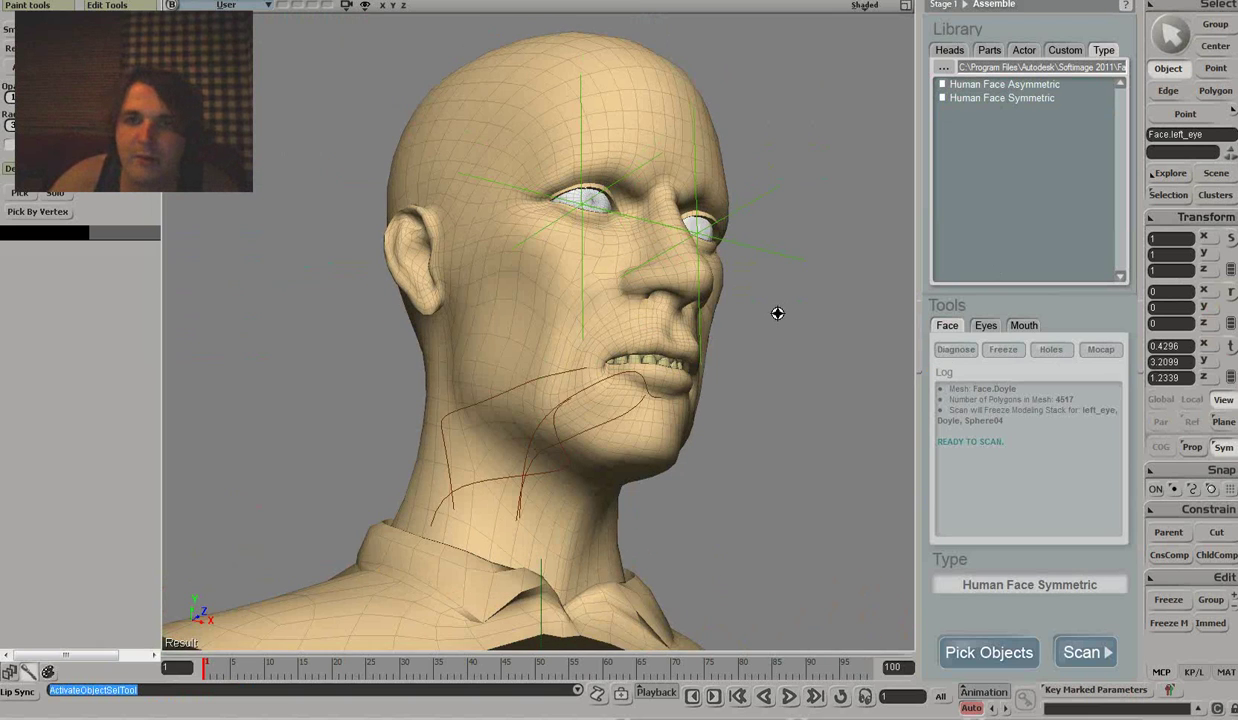
middle_click_drag(762, 318, 812, 348)
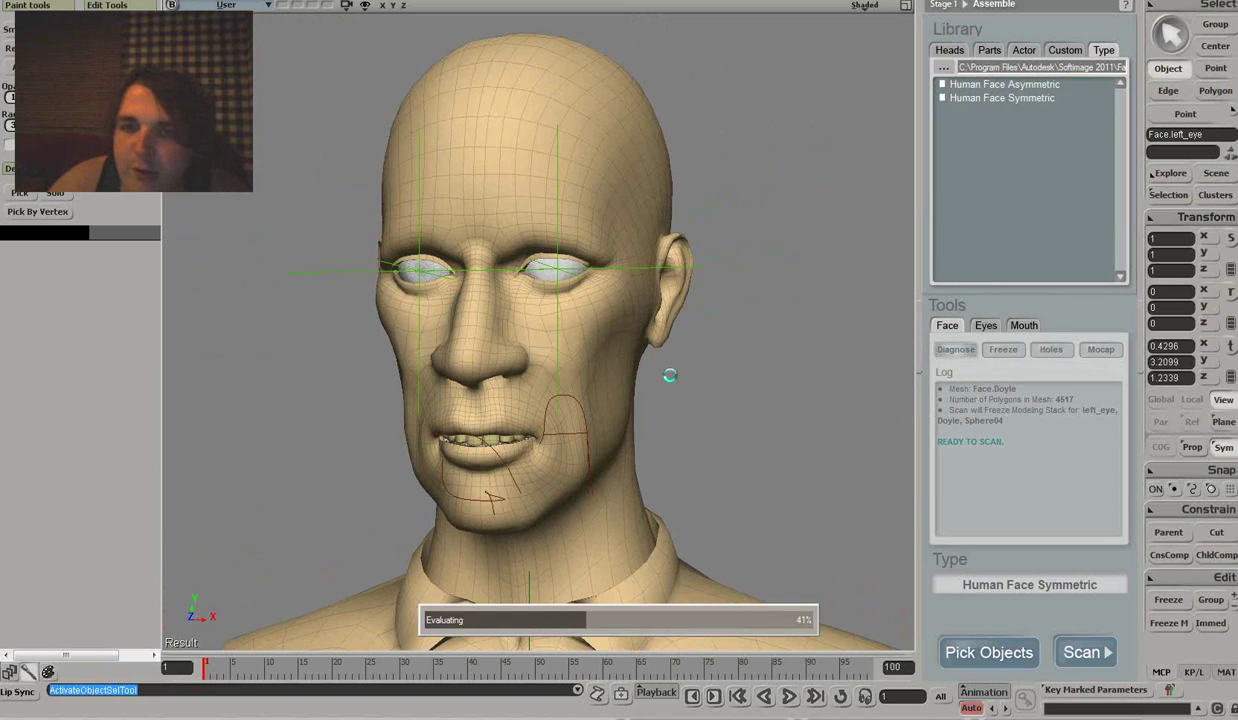
left_click(955, 349)
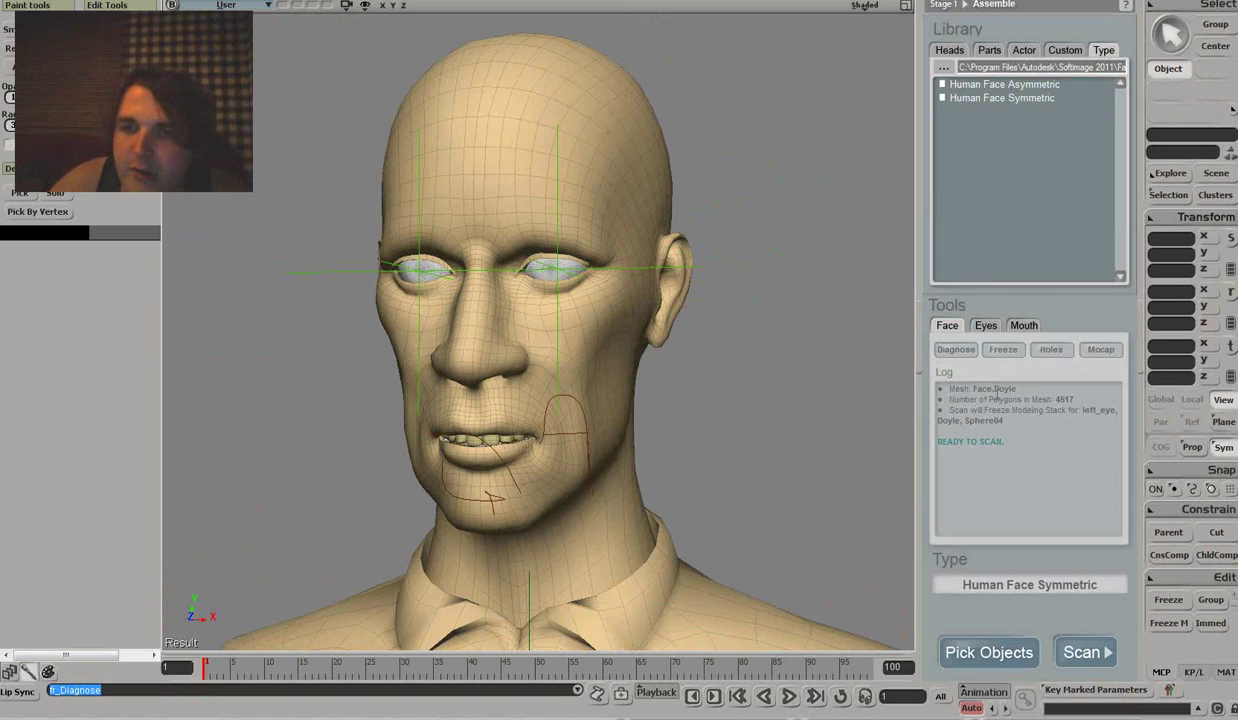
middle_click_drag(768, 414, 782, 414)
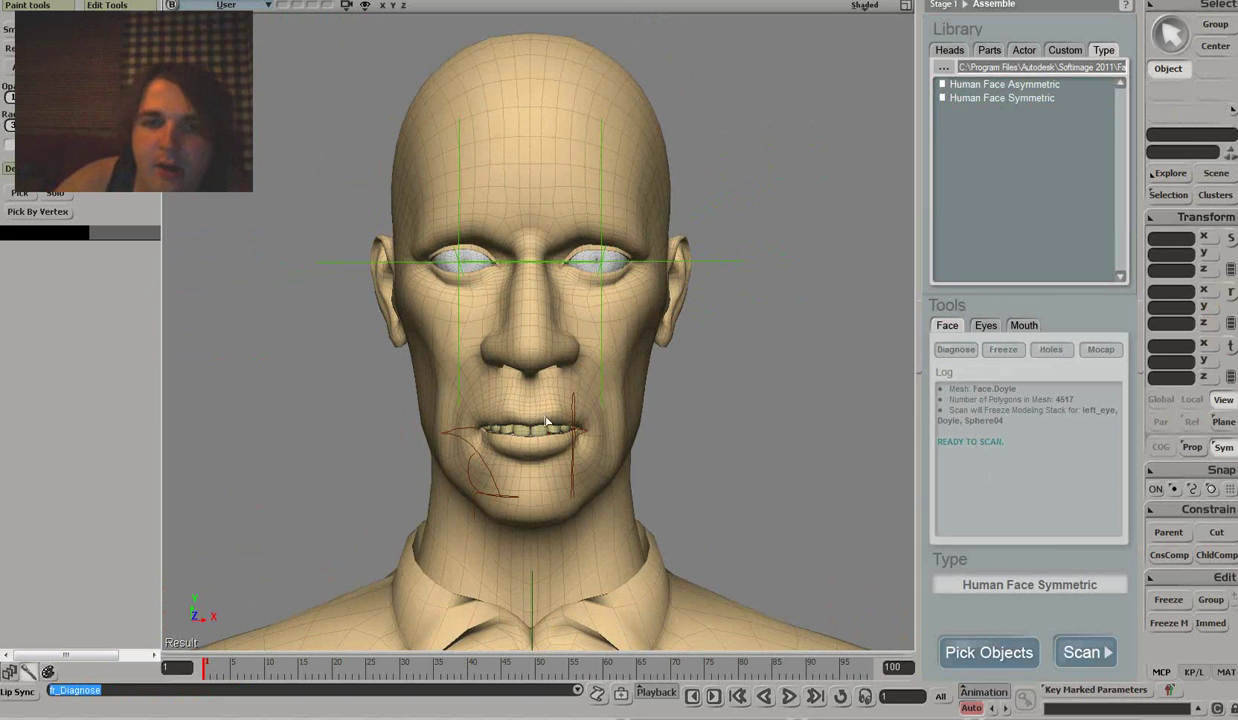
middle_click_drag(561, 418, 470, 323)
scroll(590, 465, "up", 2)
scroll(630, 505, "up", 3)
Set XRay Display Type to Transparent in the viewport Display Options.
scroll(489, 323, "down", 2)
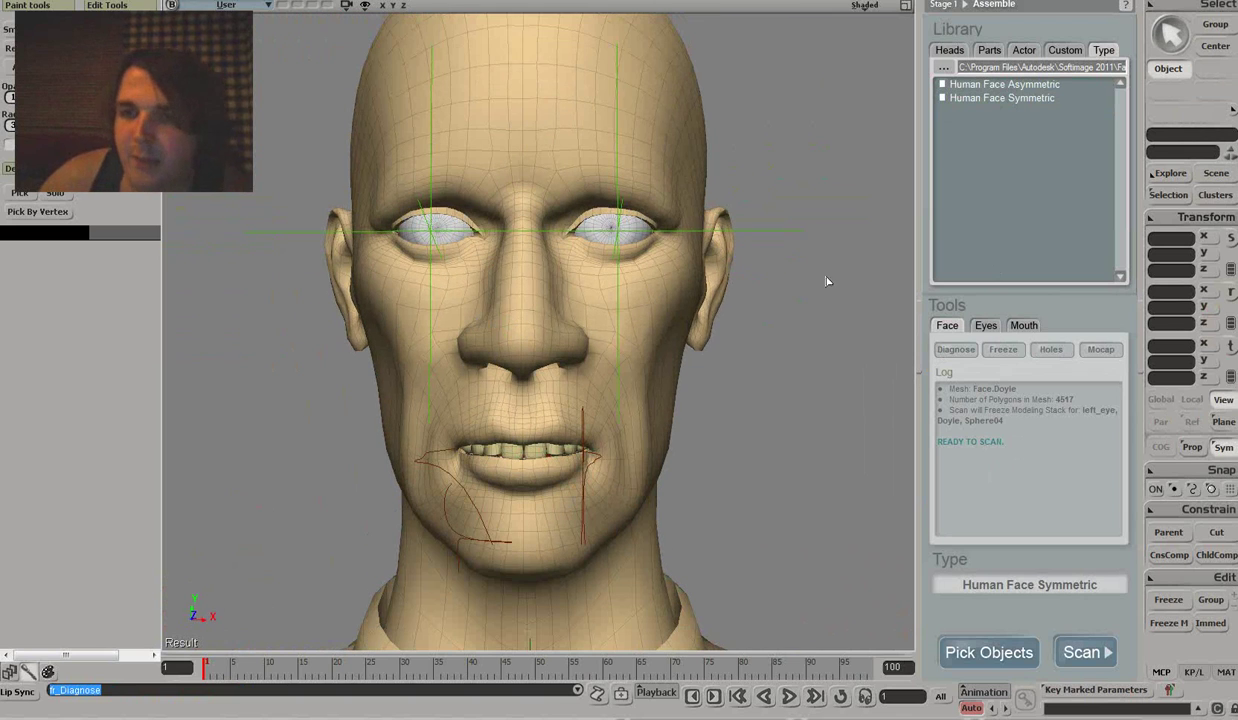
scroll(626, 240, "down", 3)
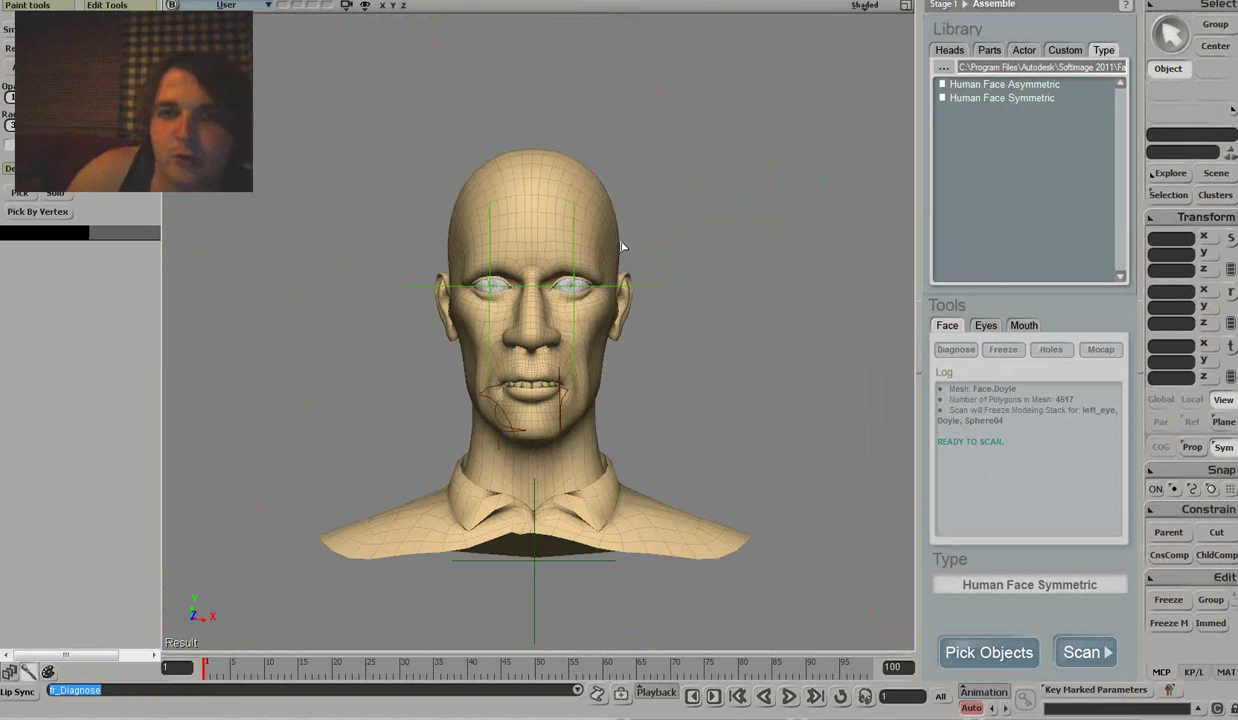
scroll(628, 250, "up", 5)
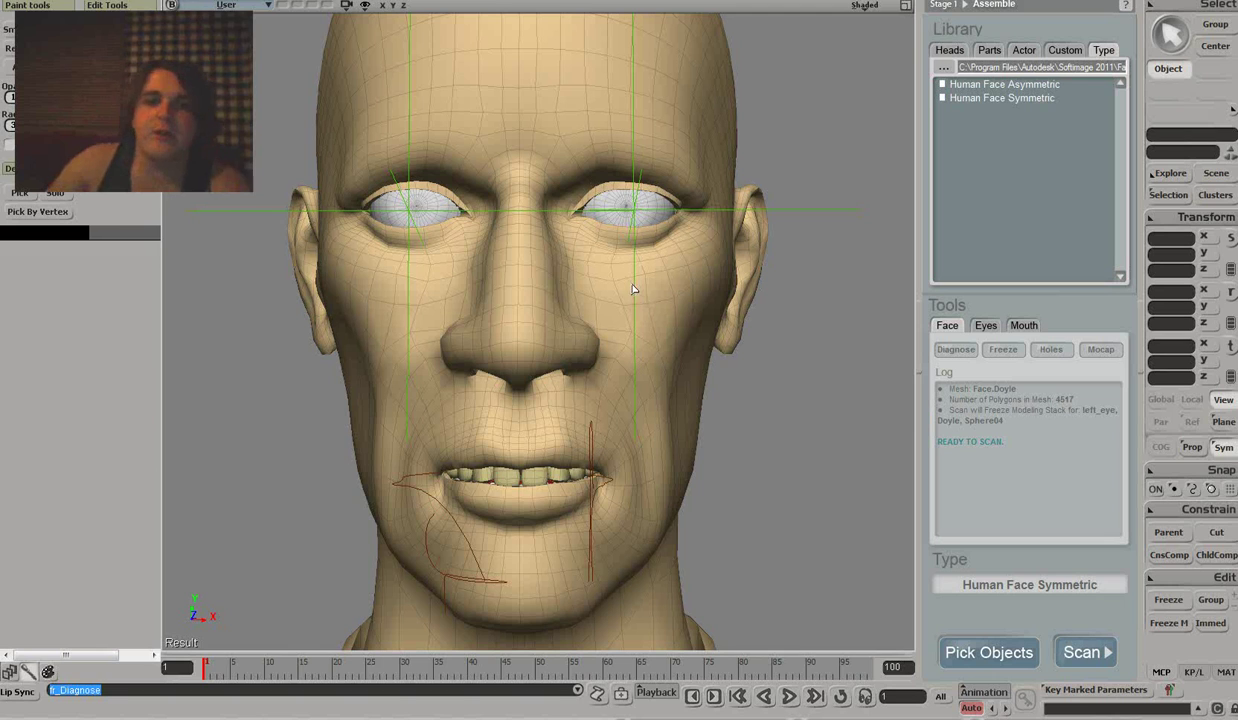
scroll(644, 287, "down", 3)
scroll(674, 351, "up", 4)
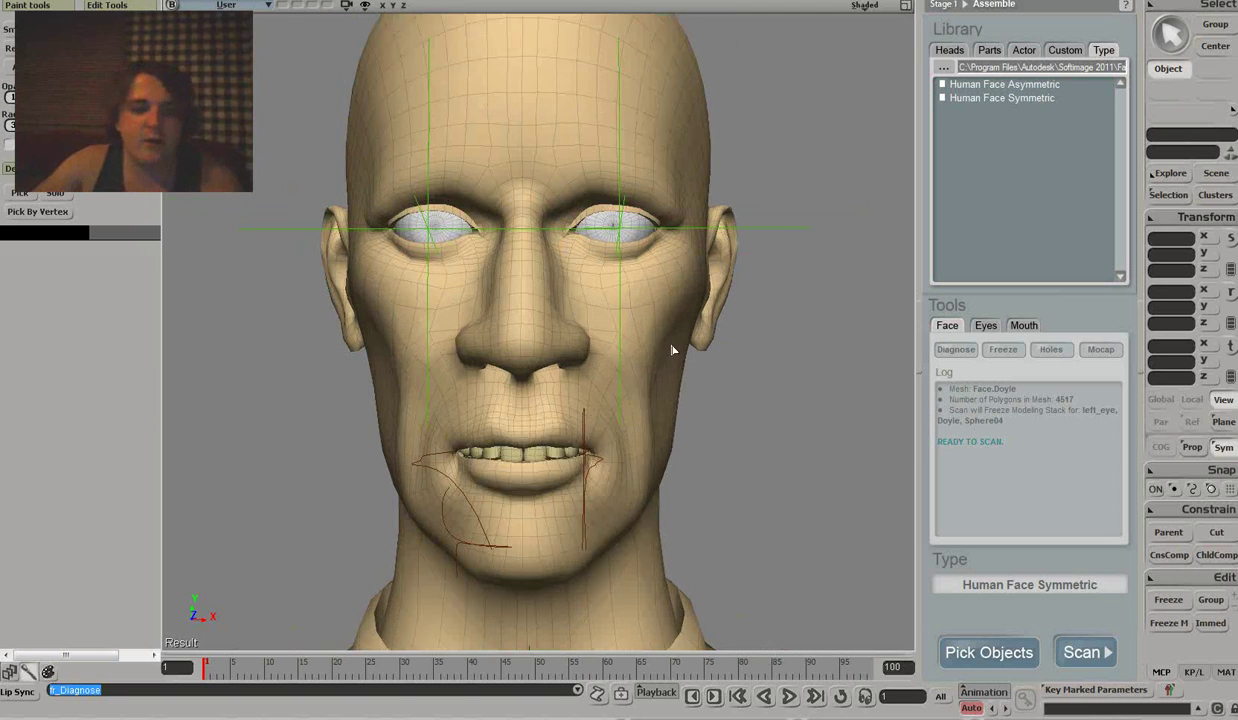
left_click(864, 5)
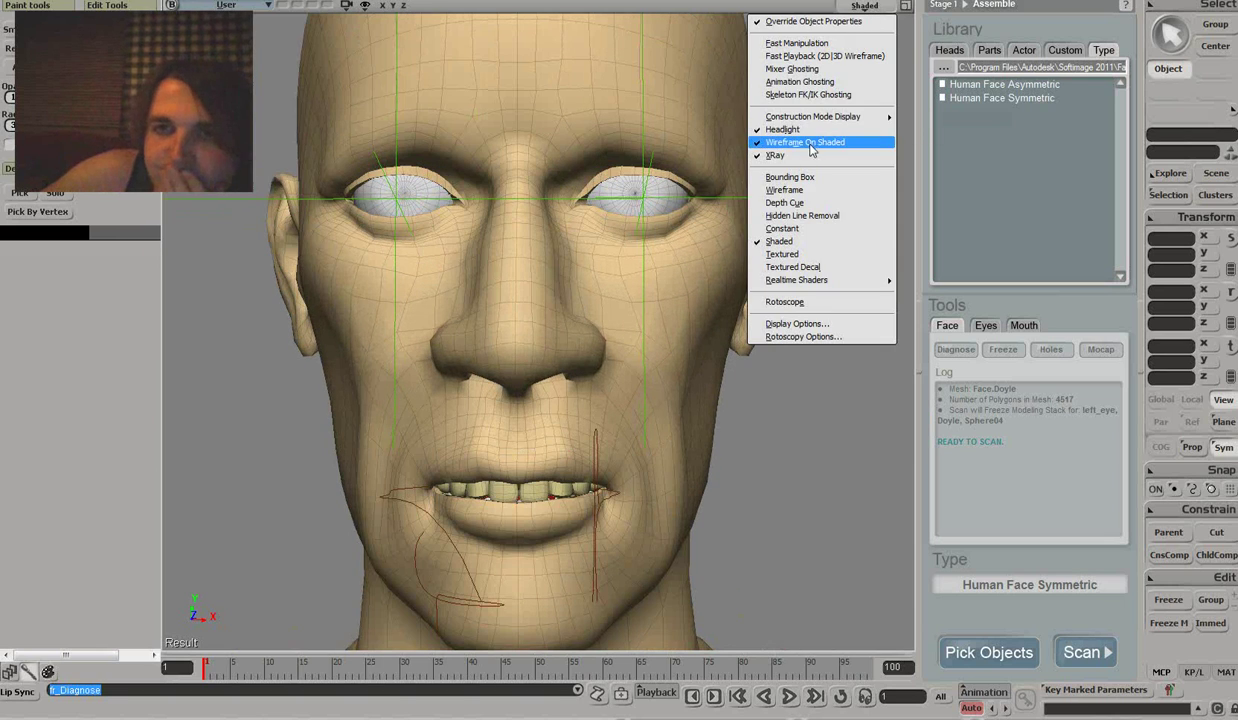
left_click(800, 323)
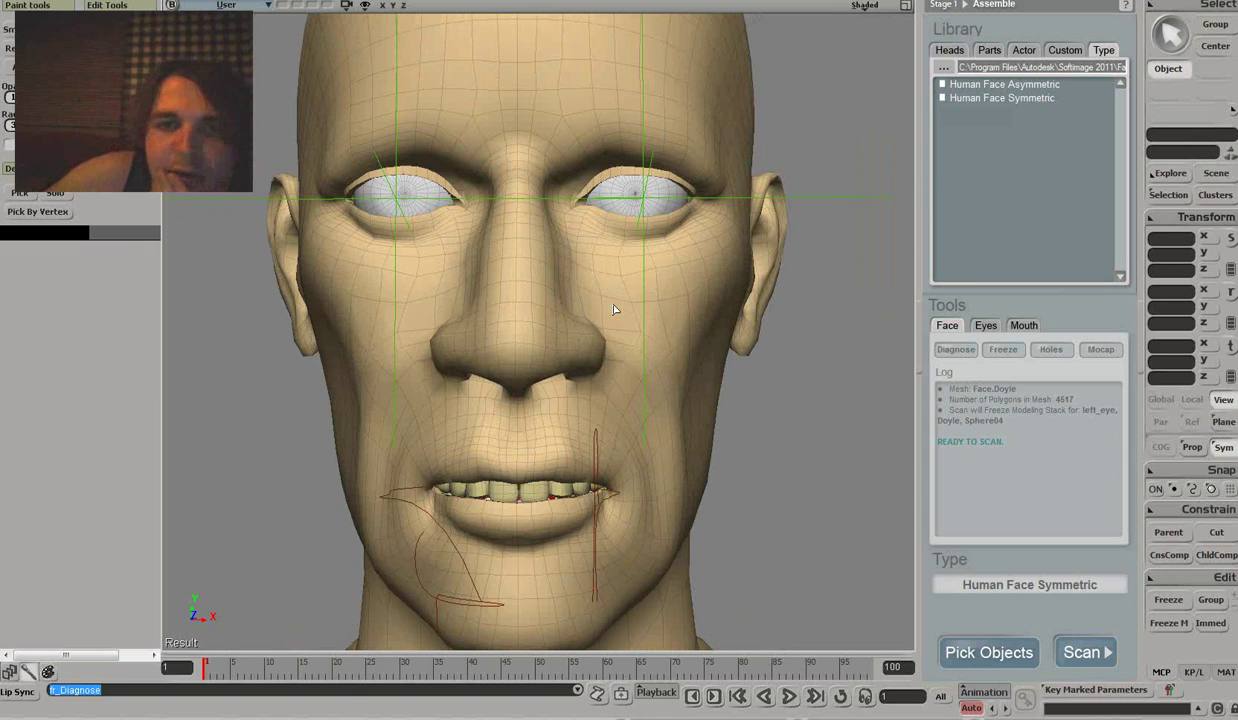
left_click(242, 262)
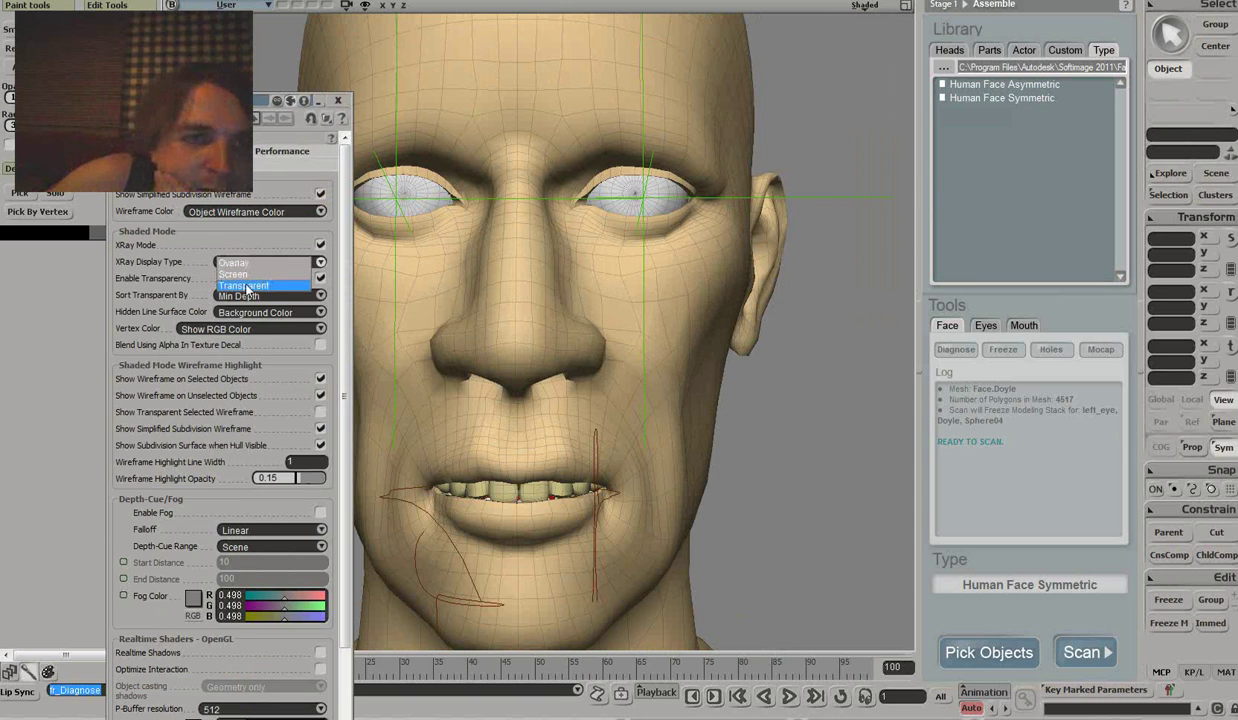
left_click(242, 279)
left_click(337, 100)
Orbit between side and front views of the see-through head to inspect ear and jaw.
left_click_drag(406, 213, 345, 536)
left_click_drag(456, 517, 633, 499)
left_click_drag(812, 306, 750, 300)
Look over the Eyes tab, switch to the Mouth tab, and orbit back from the head.
left_click(988, 327)
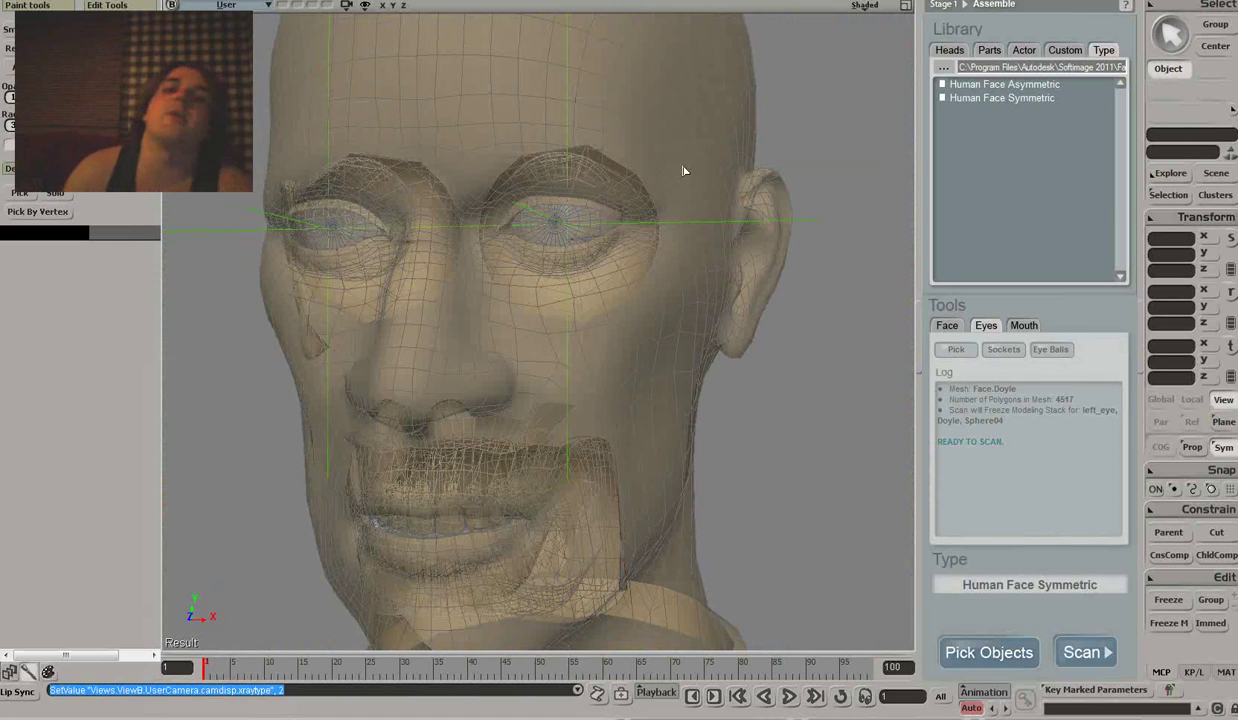
left_click(1022, 326)
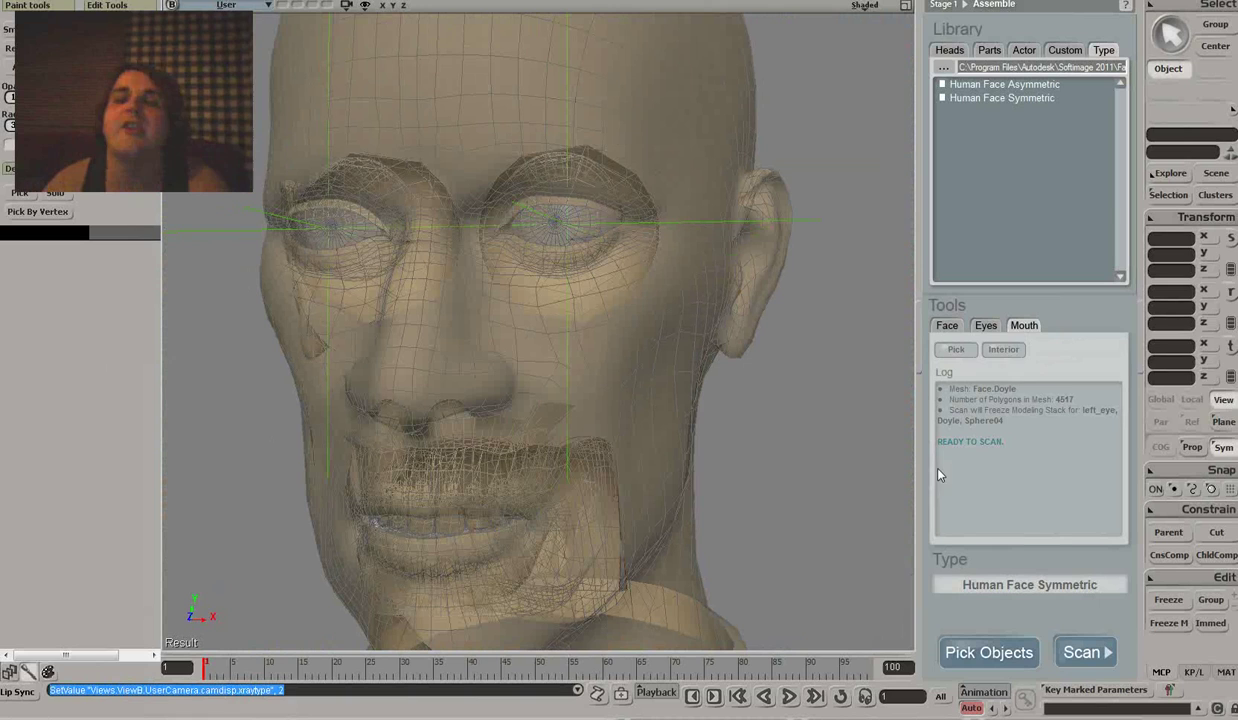
middle_click_drag(537, 441, 600, 455)
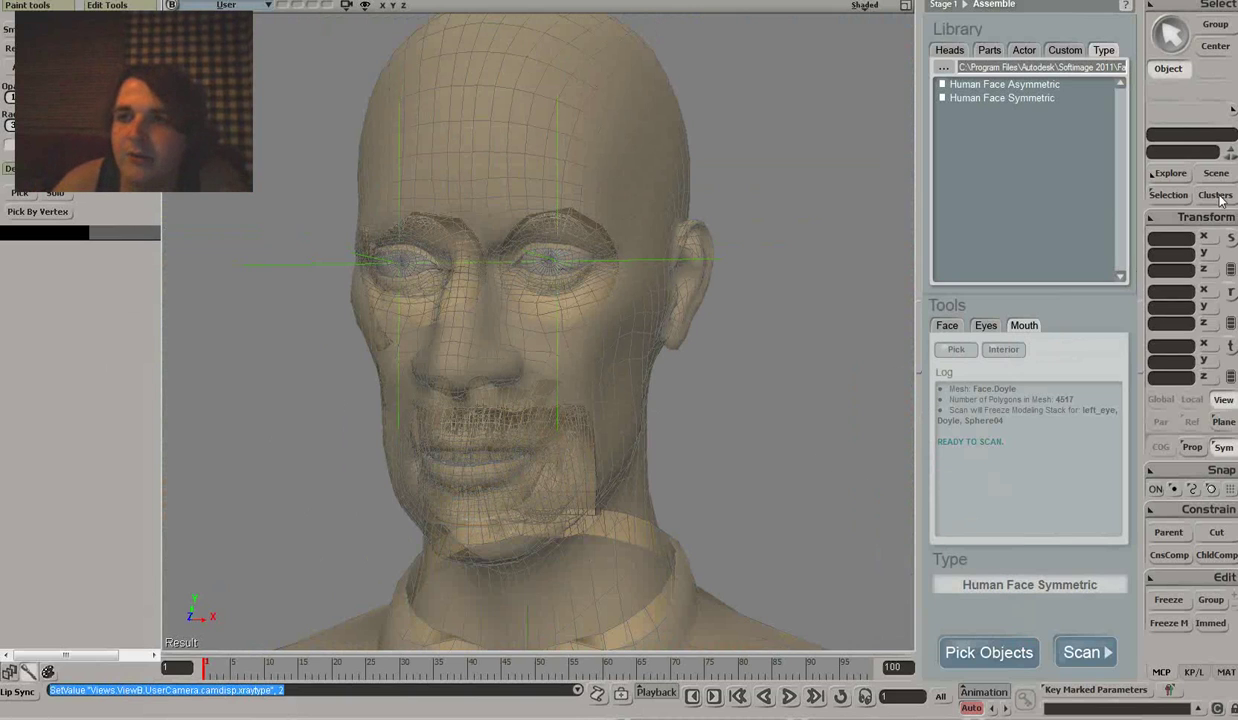
Turn off XRay display on the head and orbit to its other side.
left_click(864, 6)
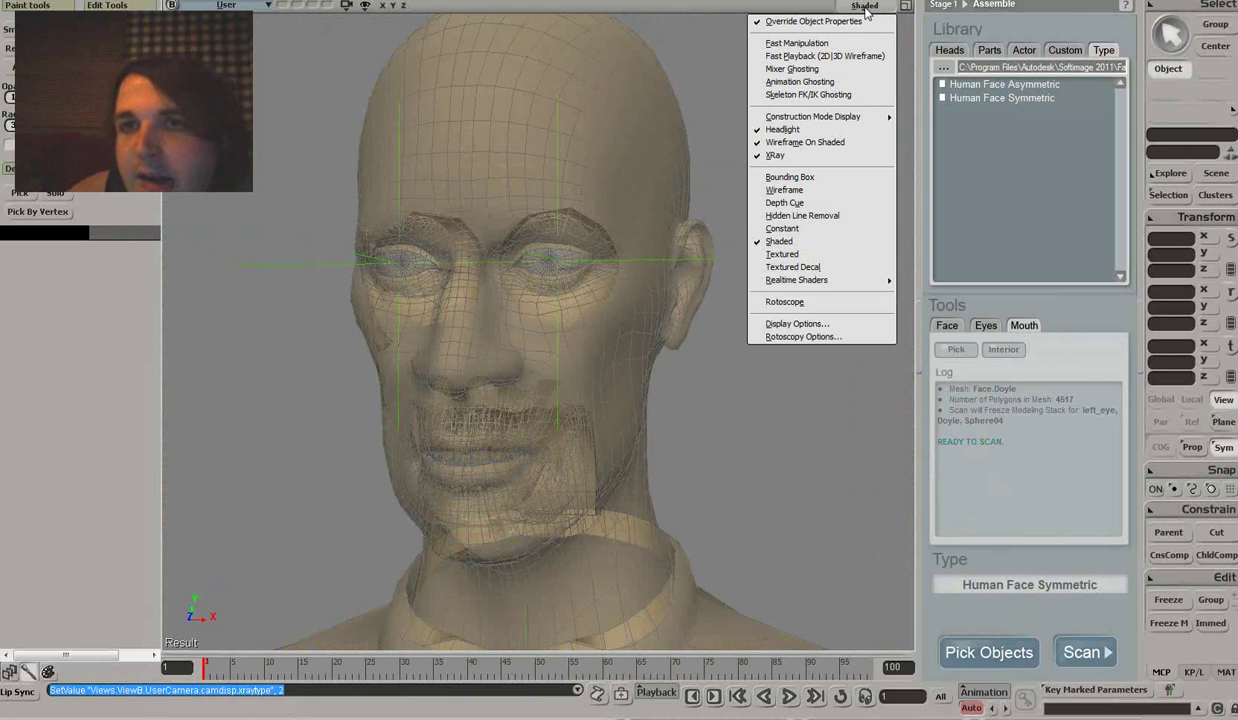
left_click(780, 156)
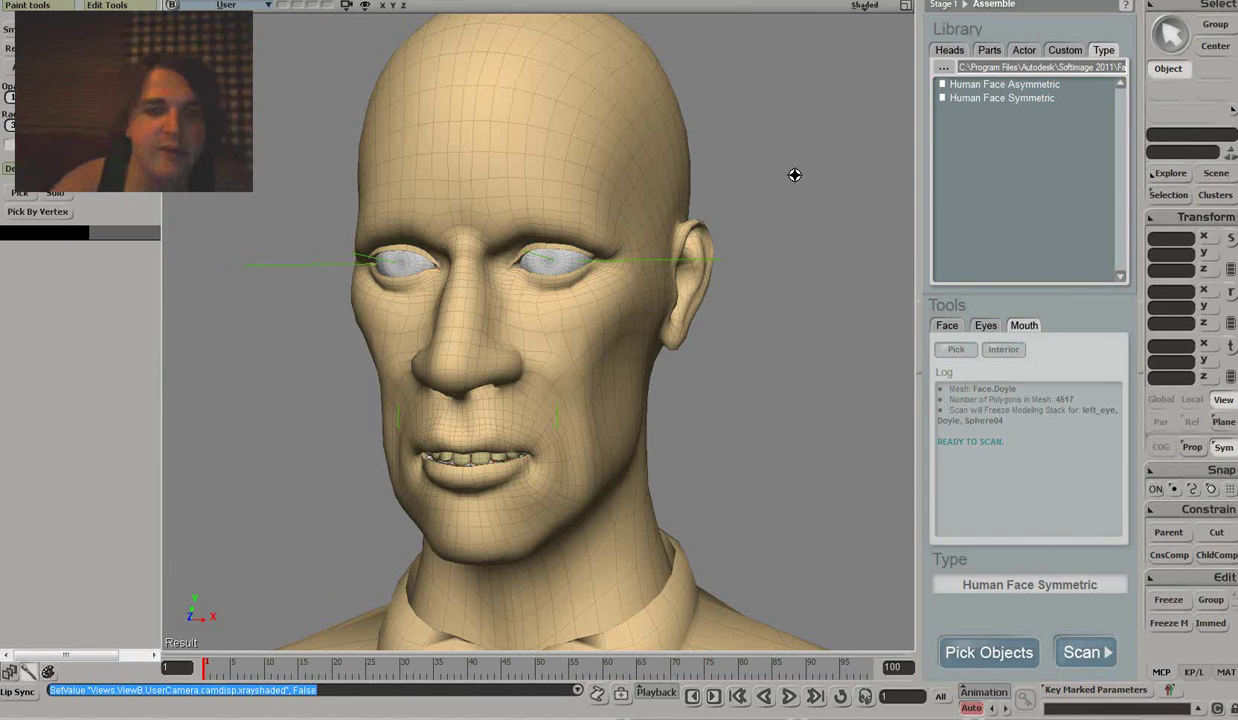
left_click_drag(794, 175, 845, 160)
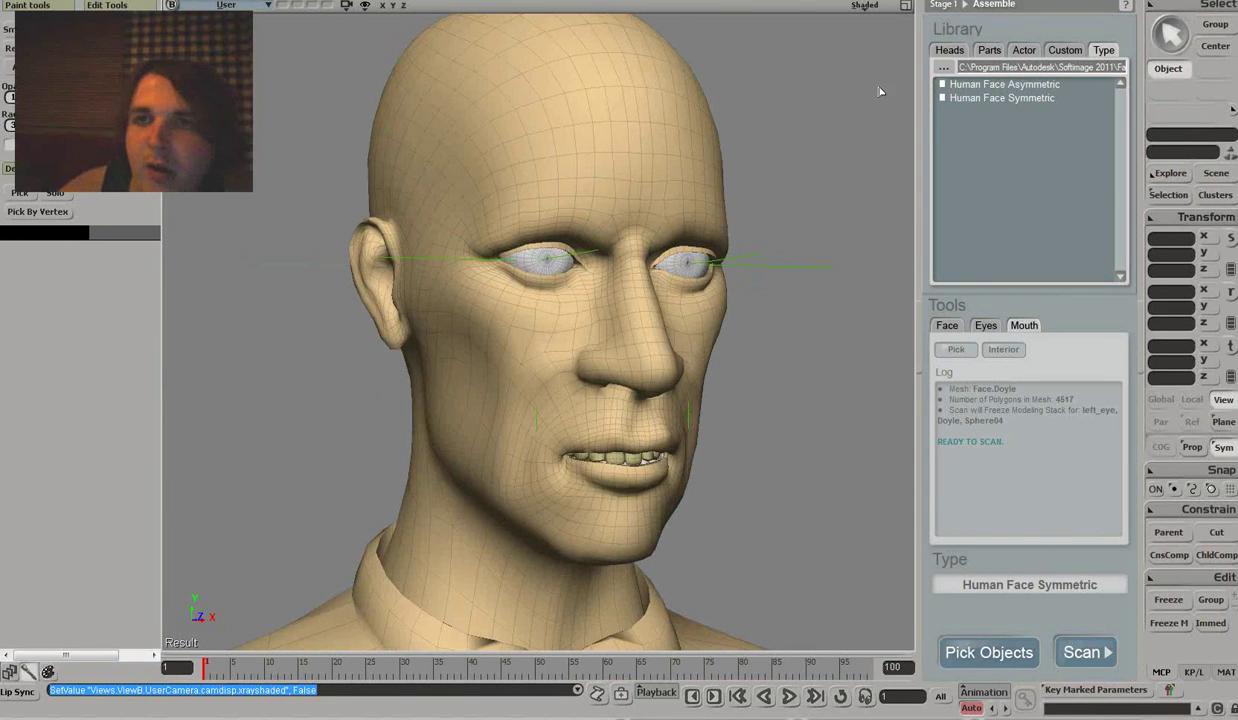
Display the scene as Bounding Box, then as Wireframe.
left_click(866, 8)
left_click(774, 175)
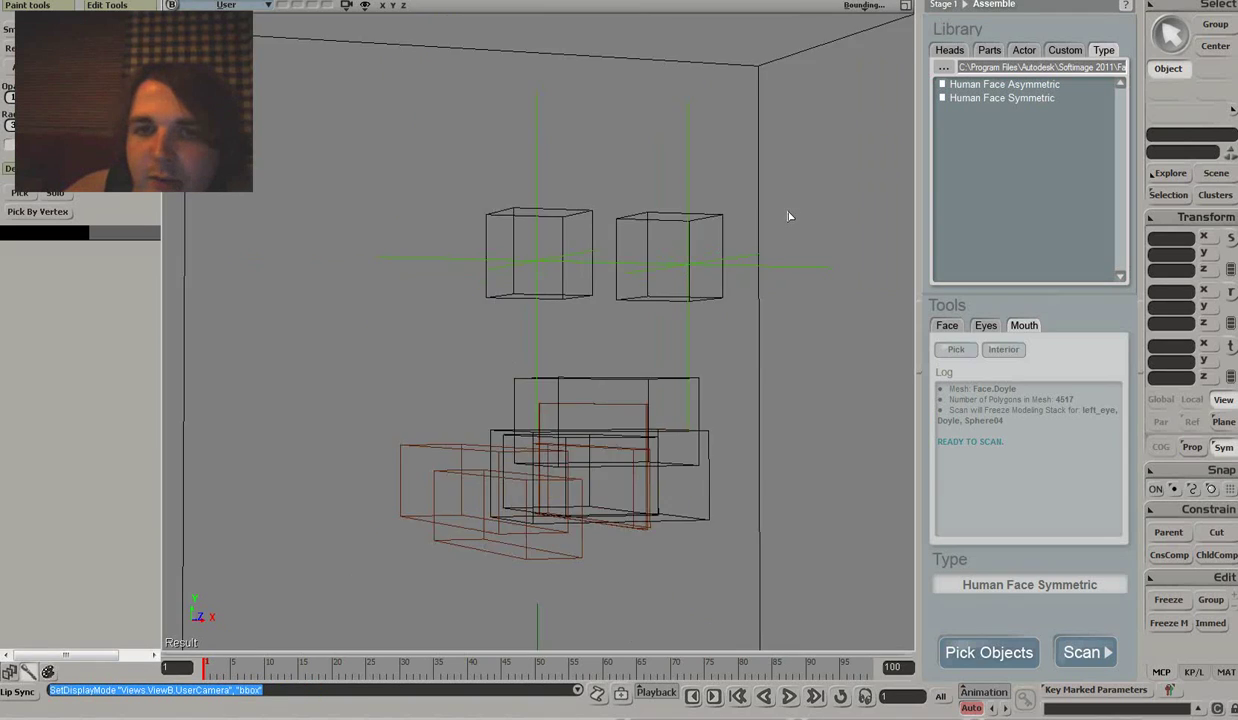
scroll(788, 224, "down", 5)
scroll(787, 228, "up", 4)
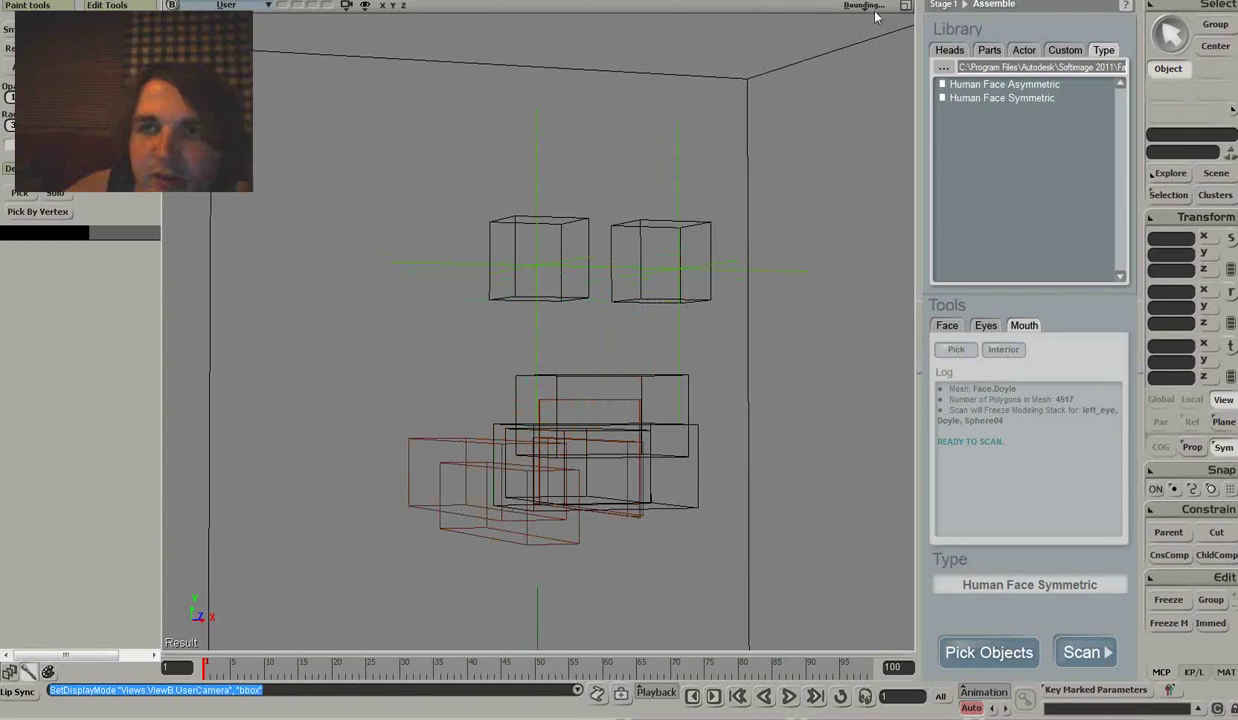
left_click(870, 8)
left_click(774, 189)
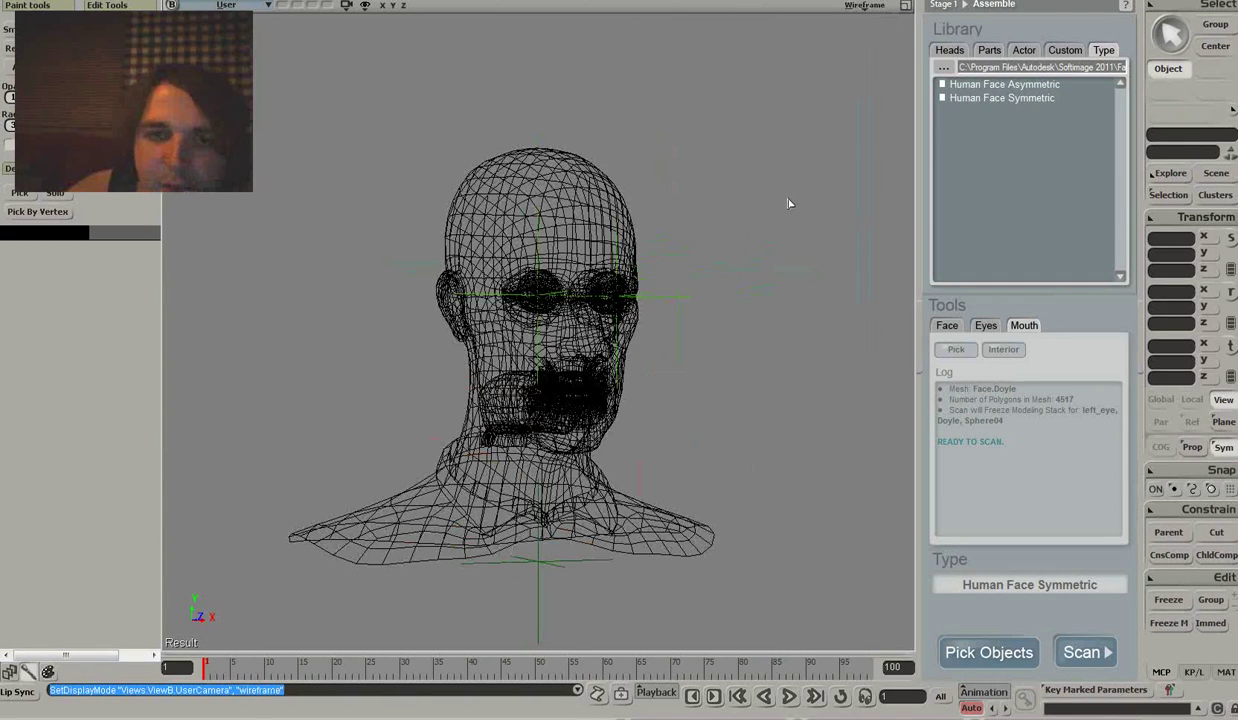
scroll(789, 204, "up", 3)
Switch the viewport to Depth Cue, then to Hidden Line Removal display.
left_click(864, 6)
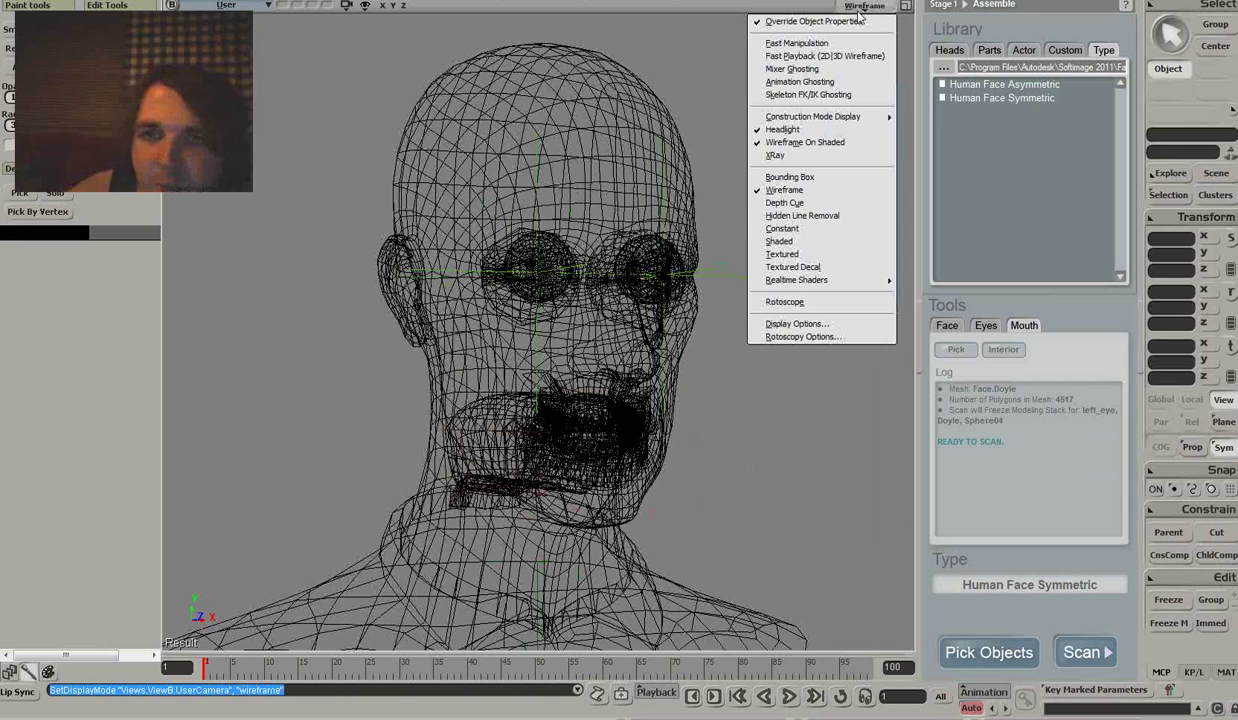
left_click(783, 203)
scroll(784, 206, "down", 3)
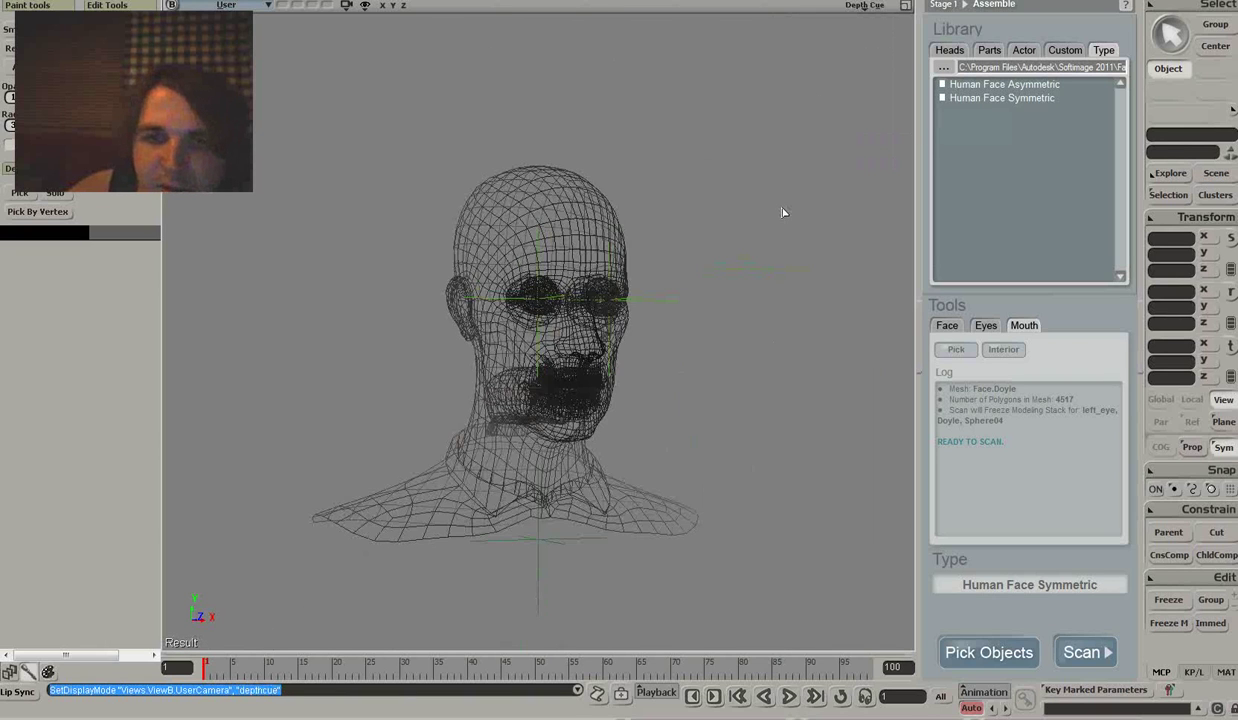
scroll(783, 212, "up", 3)
scroll(755, 222, "down", 2)
left_click(876, 5)
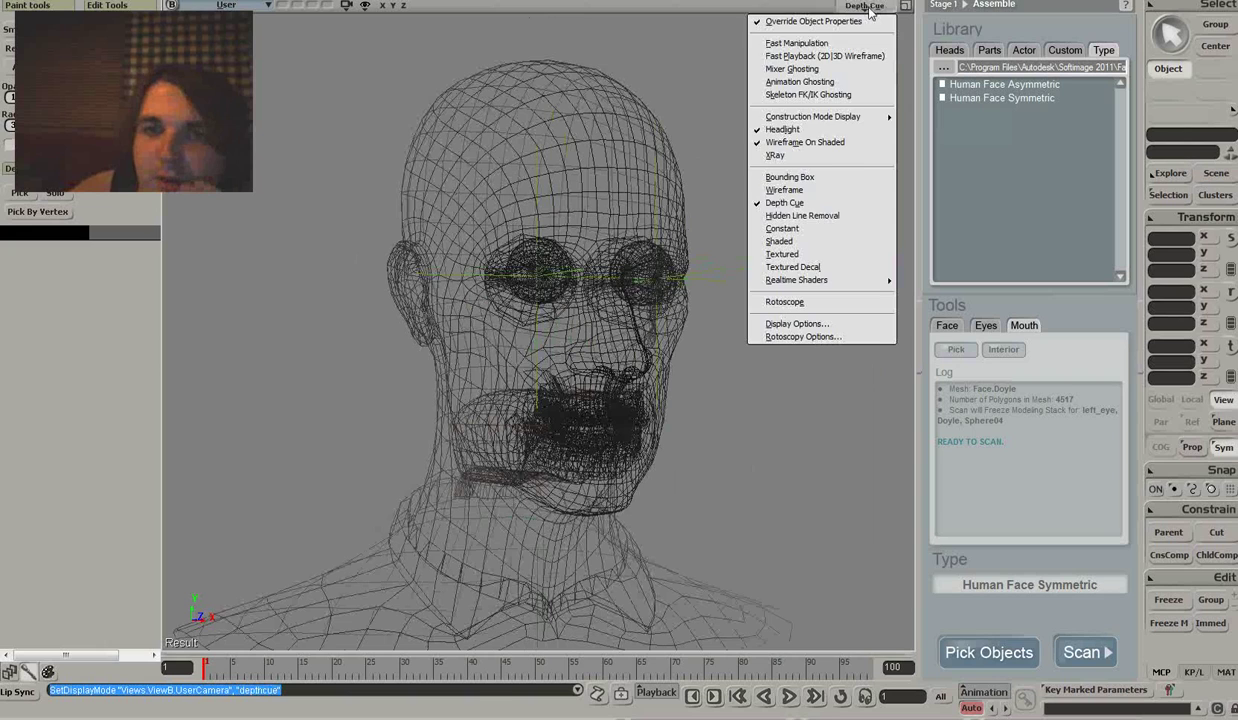
left_click(790, 215)
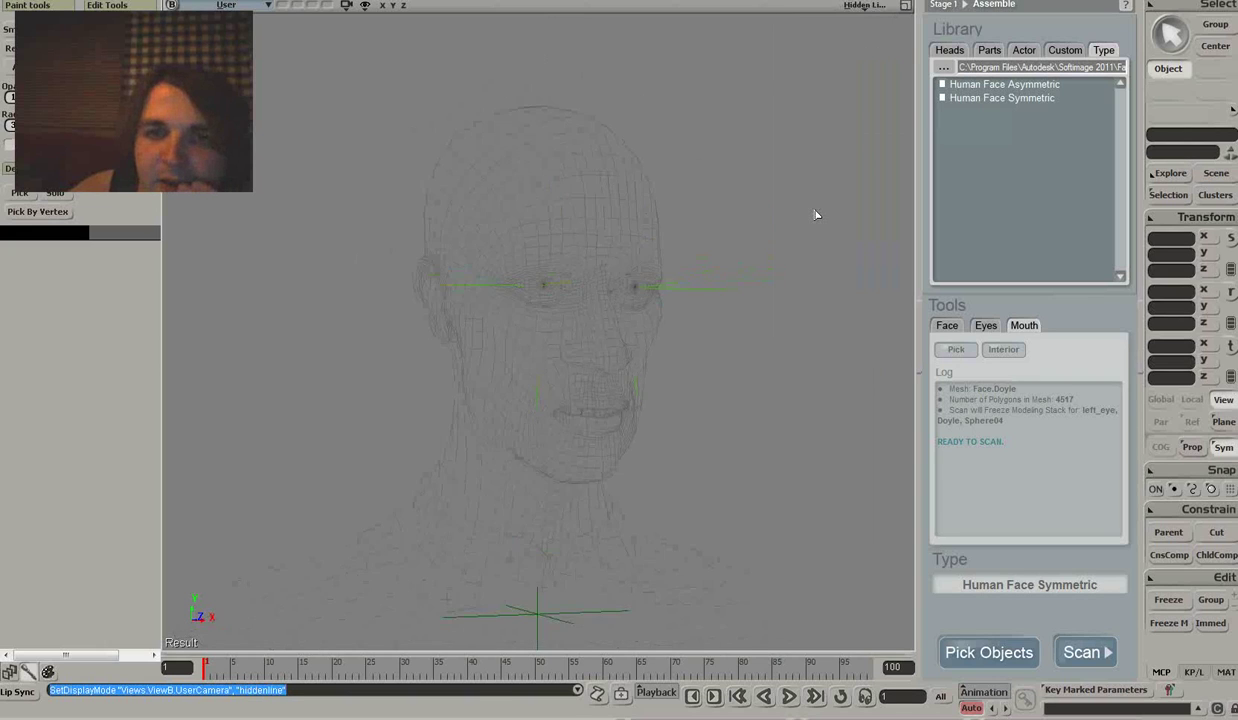
scroll(633, 235, "down", 3)
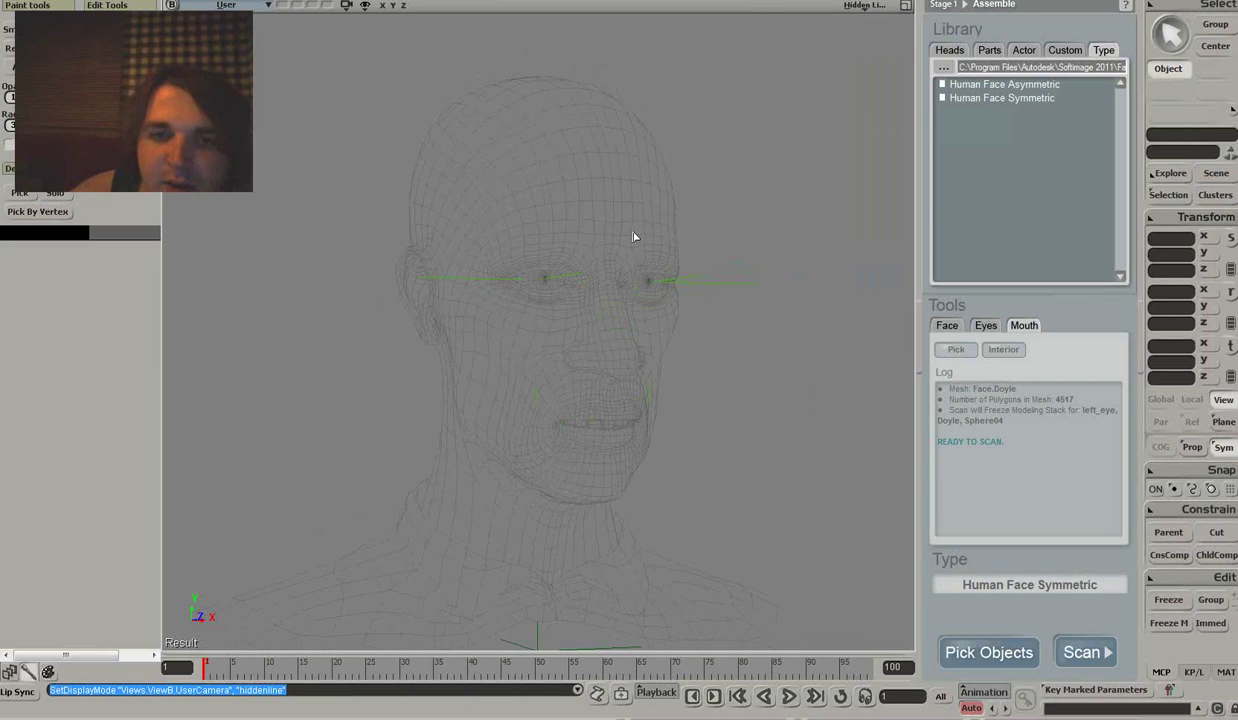
Show the head in Constant mode, orbit around it, then return to Shaded.
left_click(860, 7)
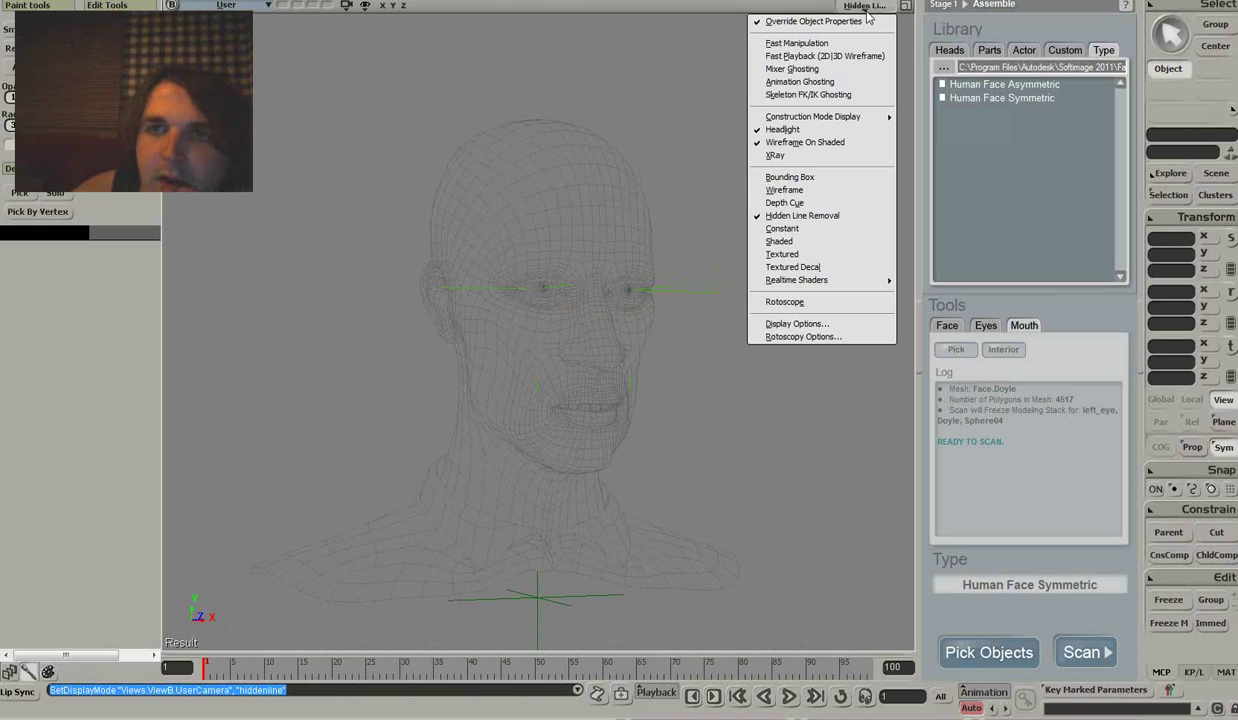
left_click(826, 229)
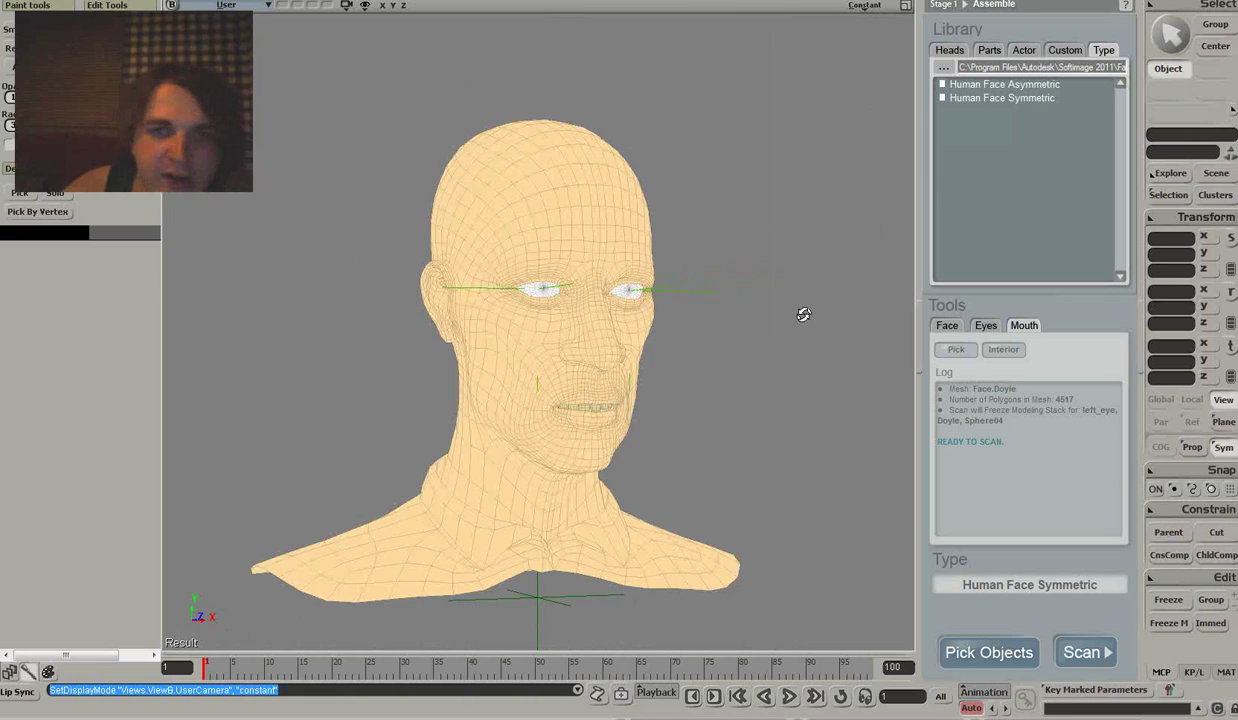
mouse_move(801, 312)
left_mouse_down()
mouse_move(737, 282)
mouse_move(821, 318)
mouse_move(815, 300)
left_mouse_up()
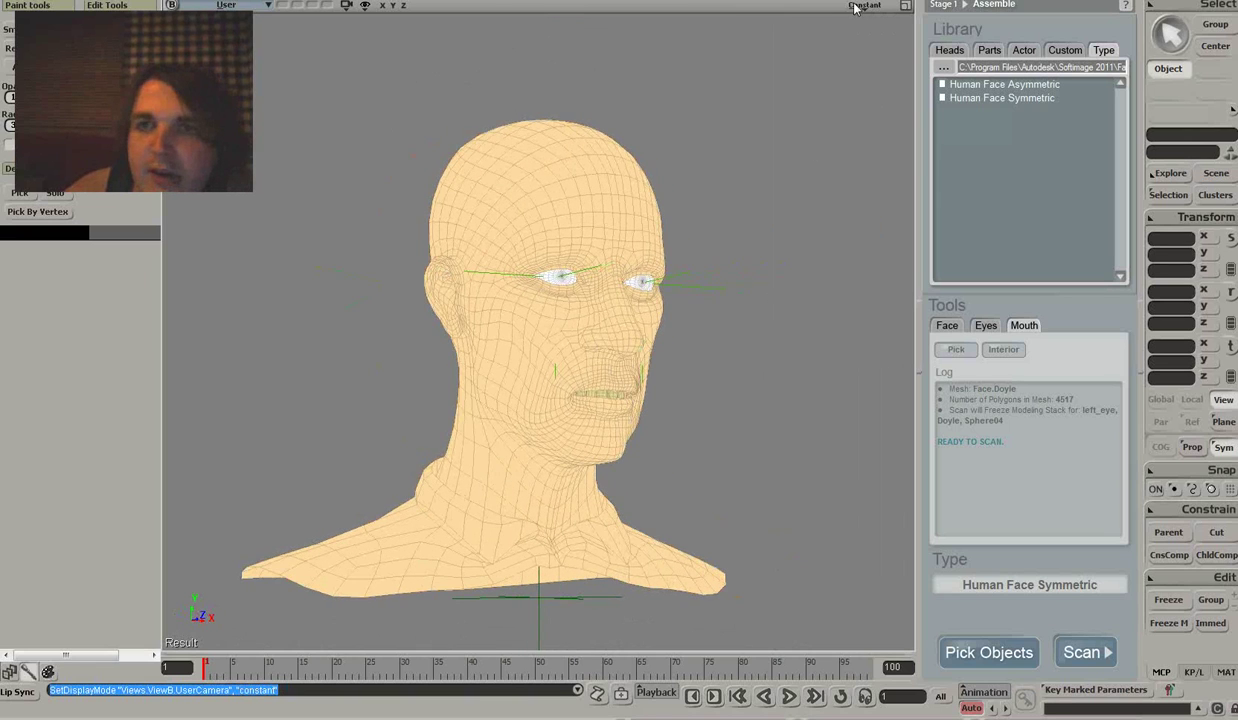
left_click(866, 6)
left_click(786, 240)
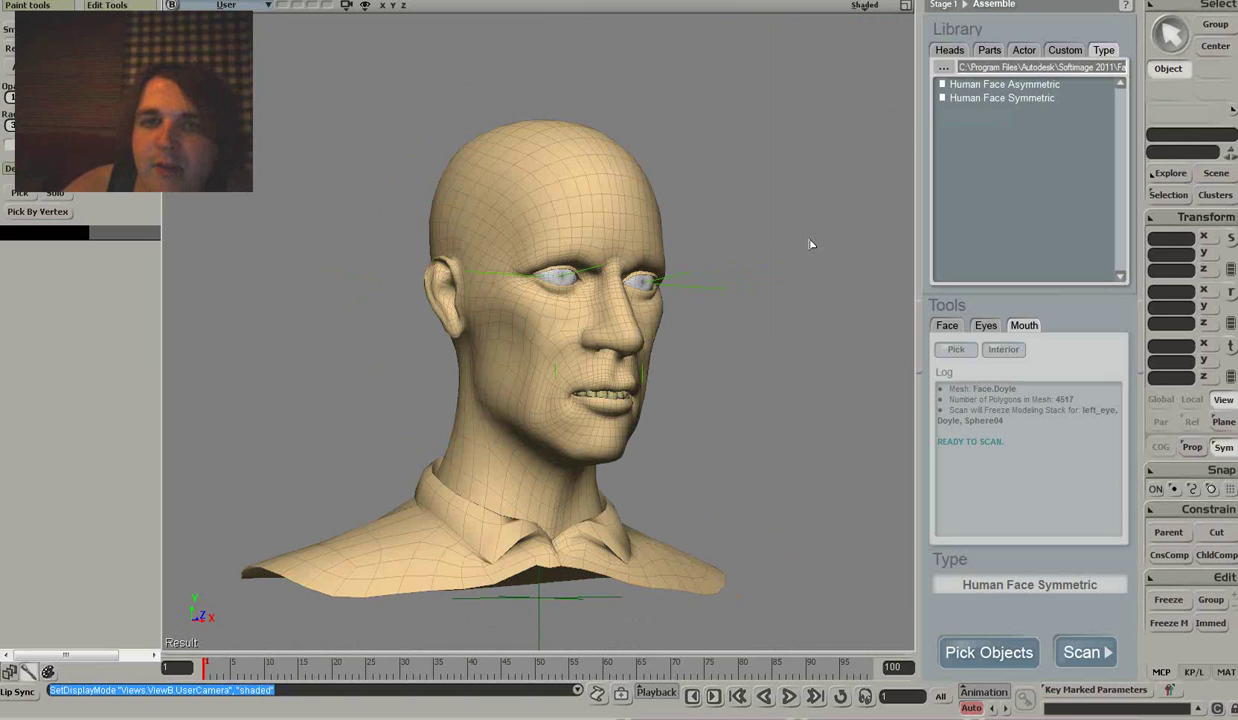
Preview the Doyle head in textured display, then return it to shaded display.
left_click_drag(801, 252, 825, 317)
mouse_move(751, 302)
left_mouse_down()
mouse_move(677, 298)
mouse_move(733, 299)
left_mouse_up()
left_click(865, 6)
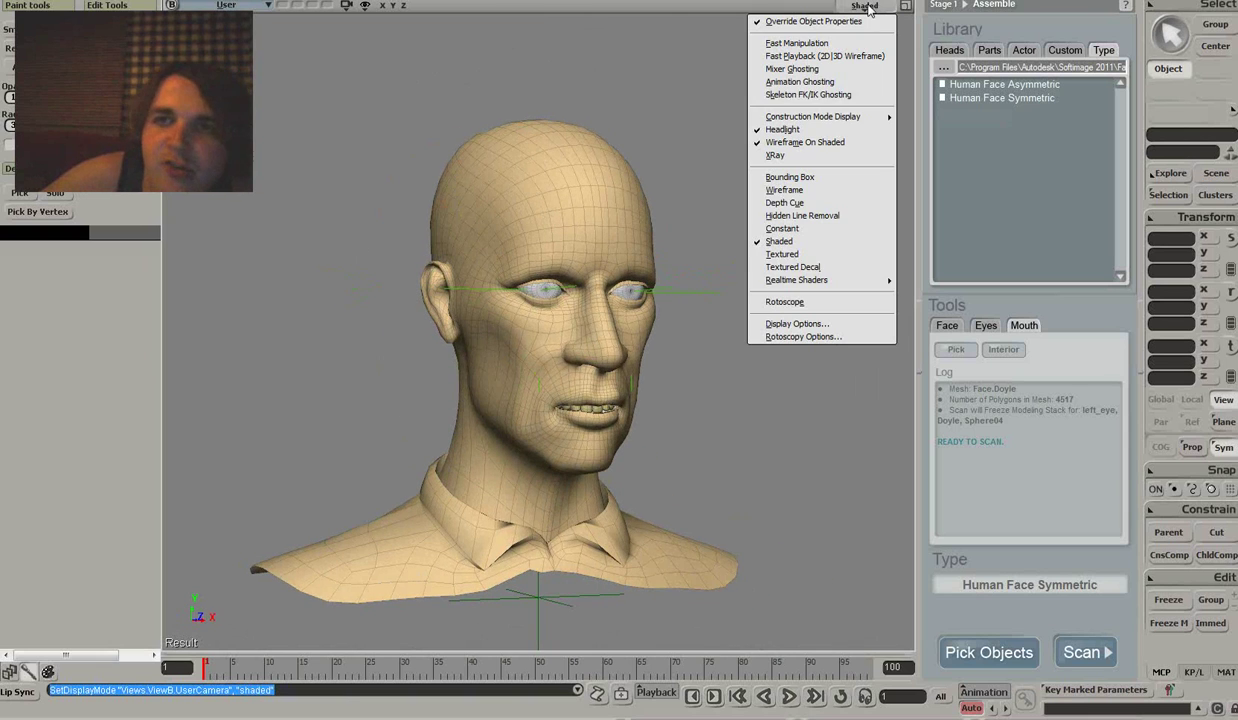
left_click(790, 255)
mouse_move(774, 276)
left_mouse_down()
mouse_move(741, 285)
mouse_move(799, 285)
mouse_move(780, 290)
left_mouse_up()
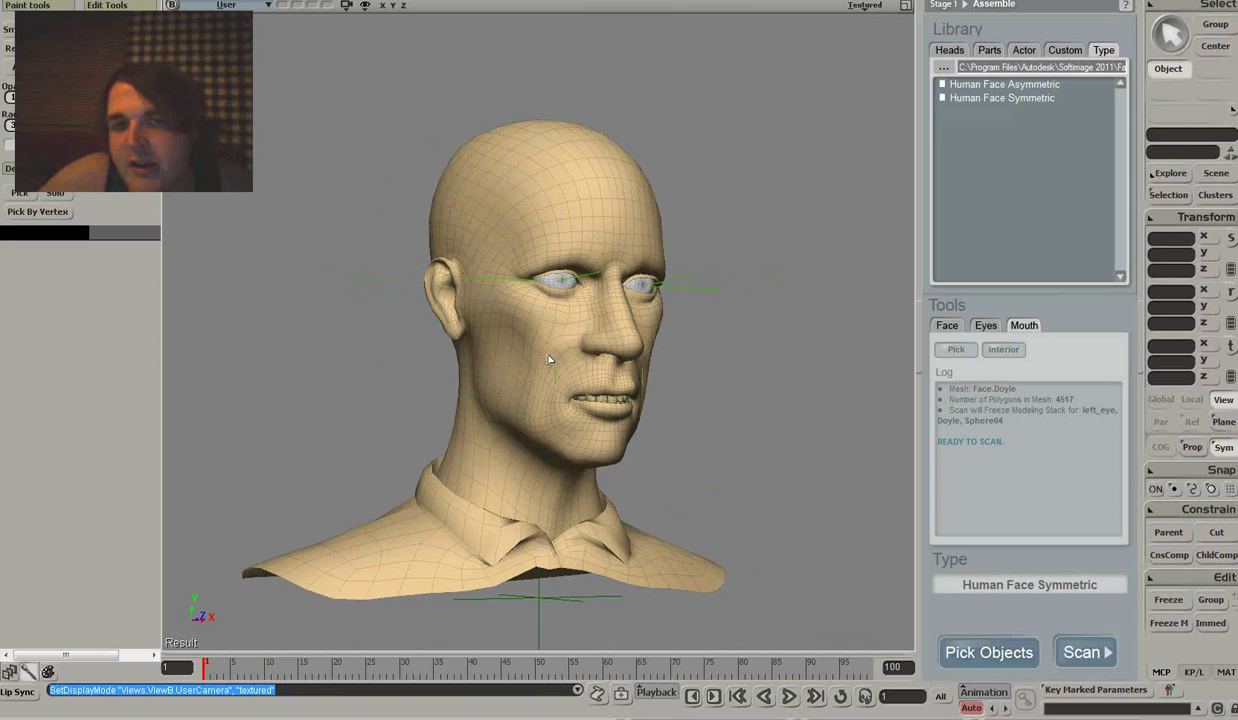
left_click(862, 8)
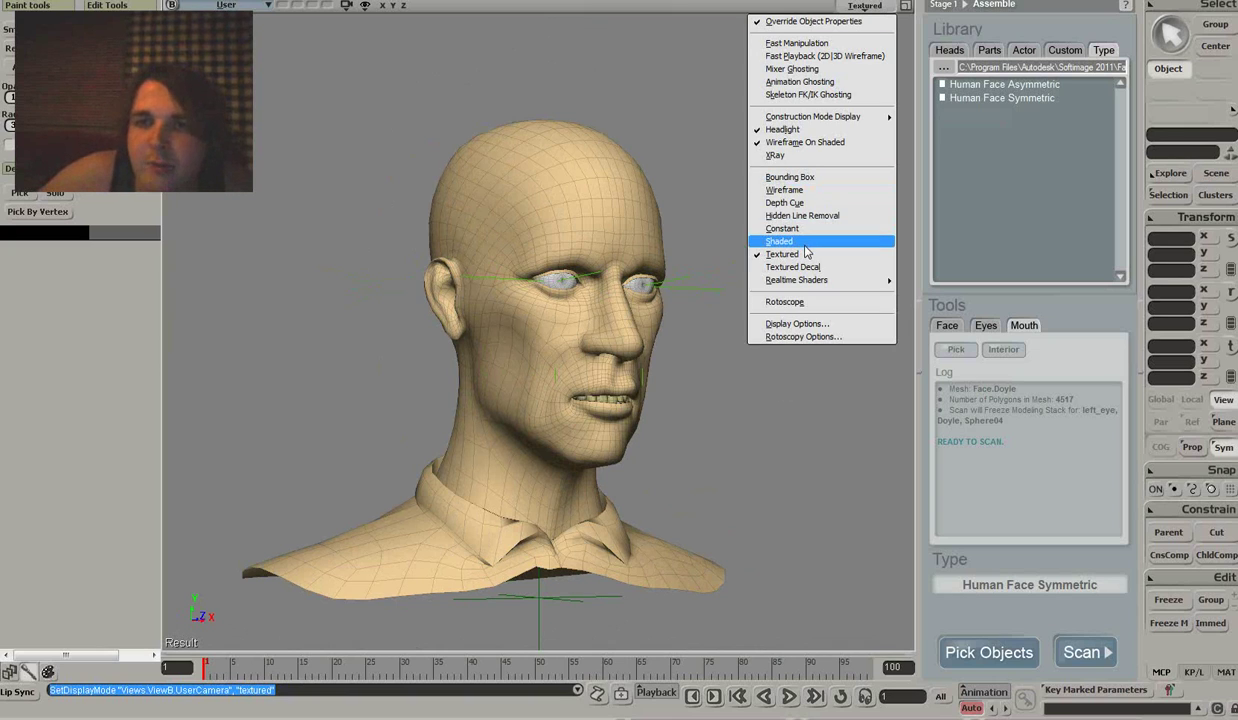
left_click(803, 244)
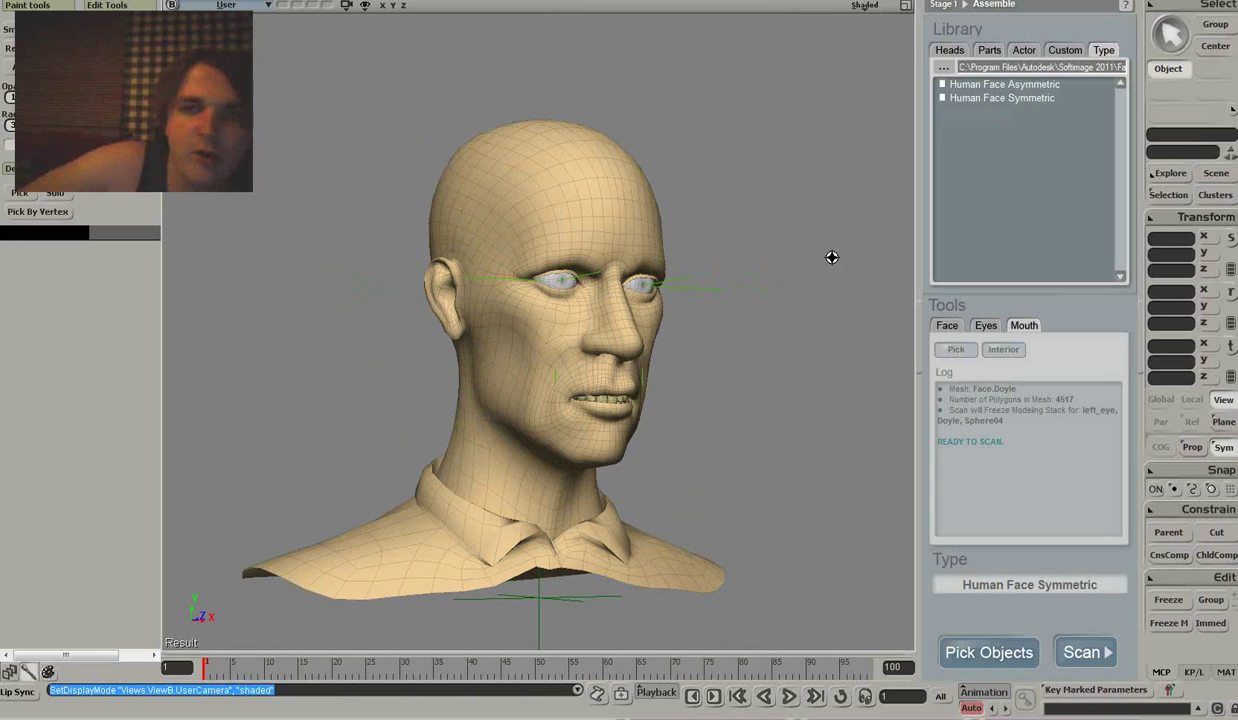
Toggle the headlight and wireframe overlay off, then restore headlight and Wireframe On Shaded.
left_click(862, 8)
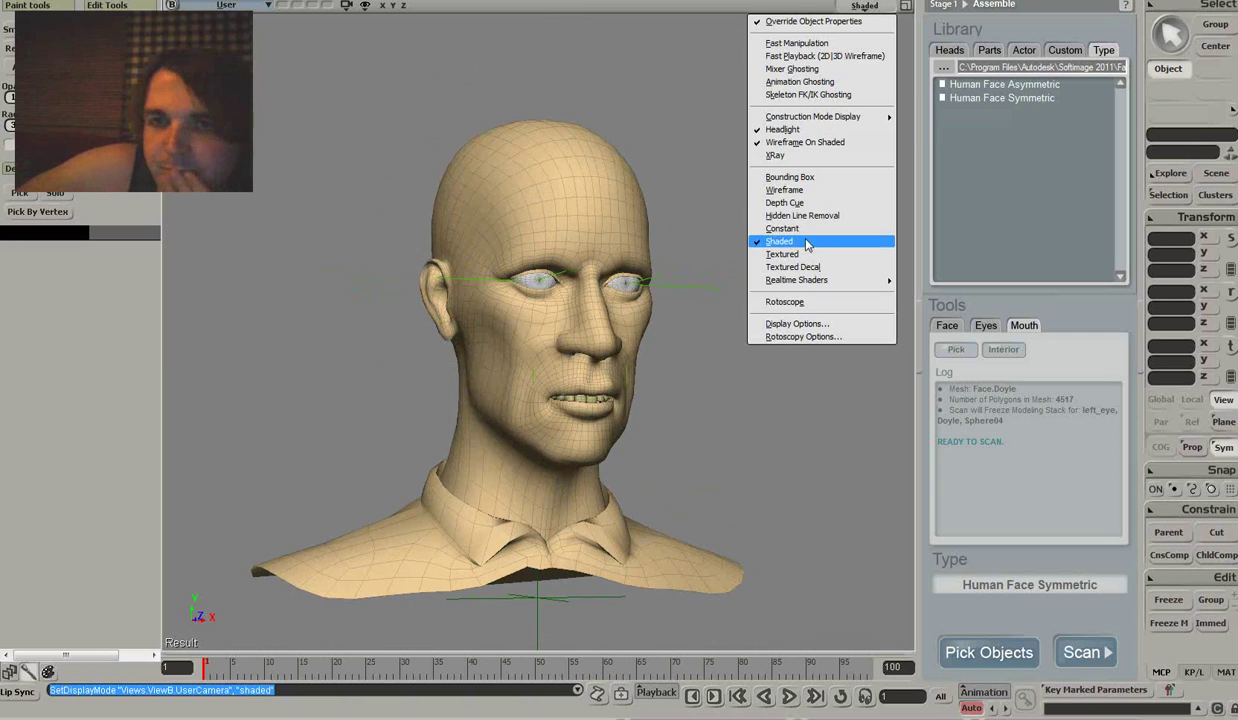
left_click(784, 129)
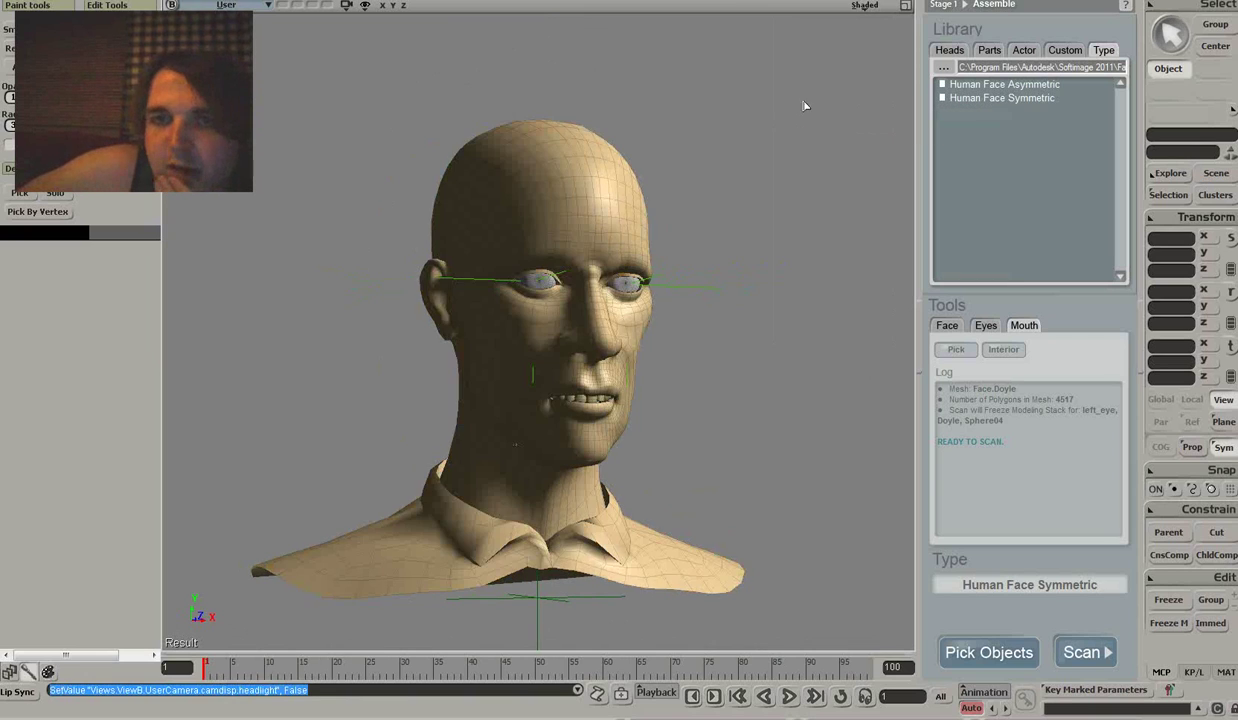
left_click(864, 8)
left_click(803, 154)
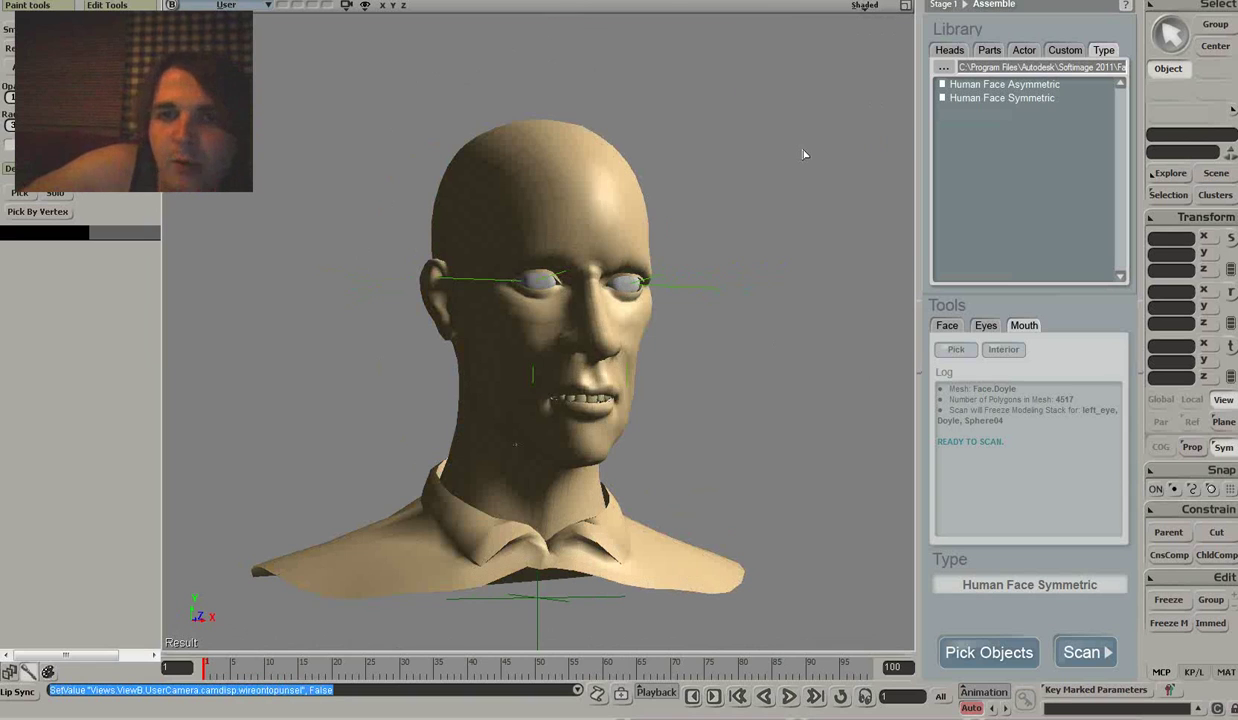
left_click_drag(815, 290, 797, 208)
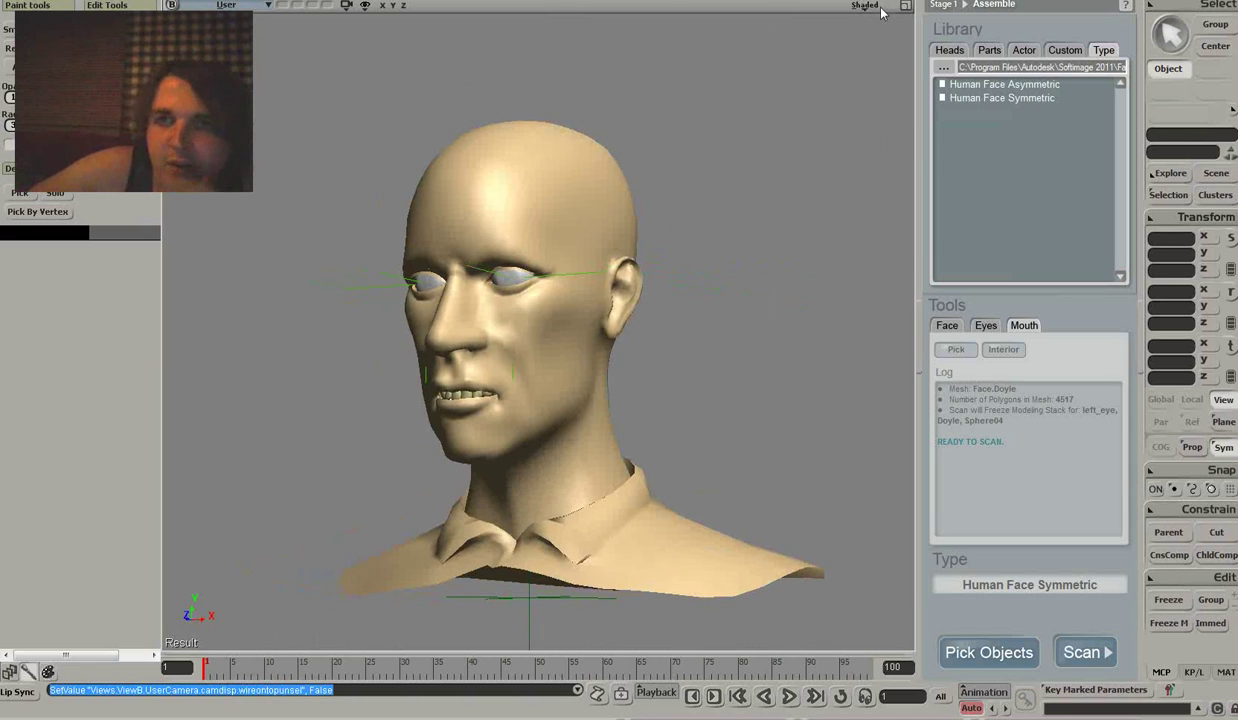
left_click(858, 8)
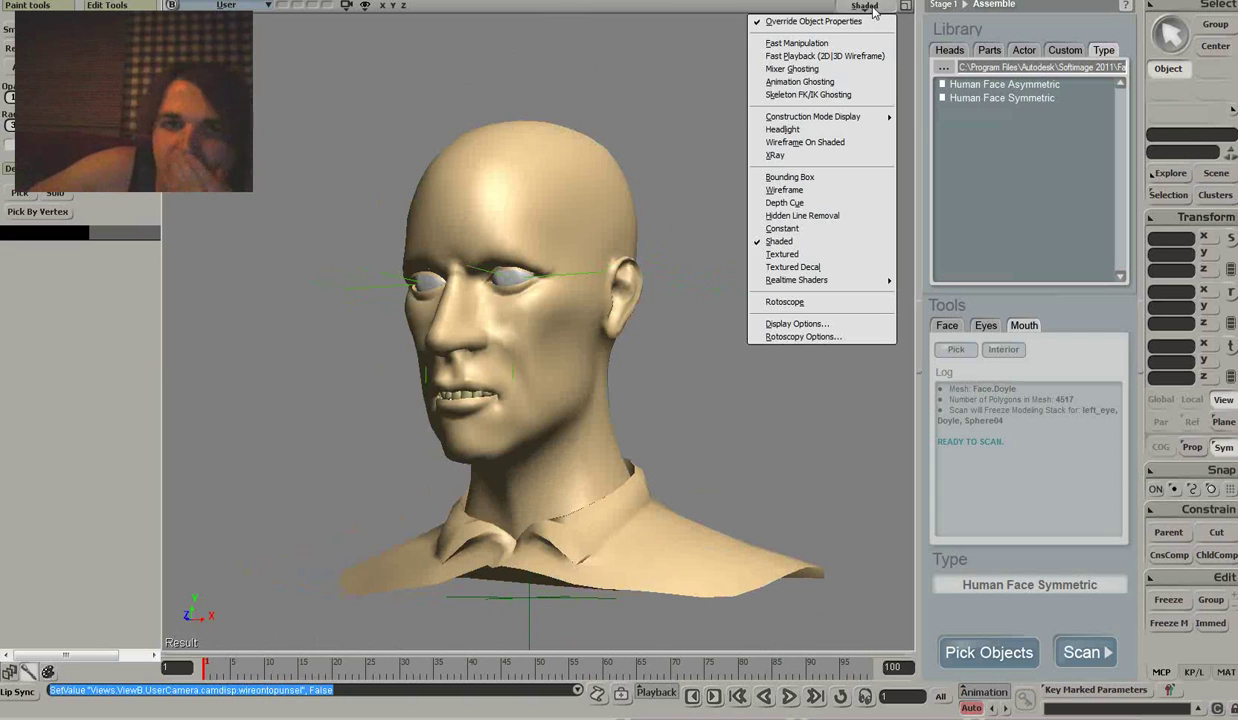
left_click(784, 129)
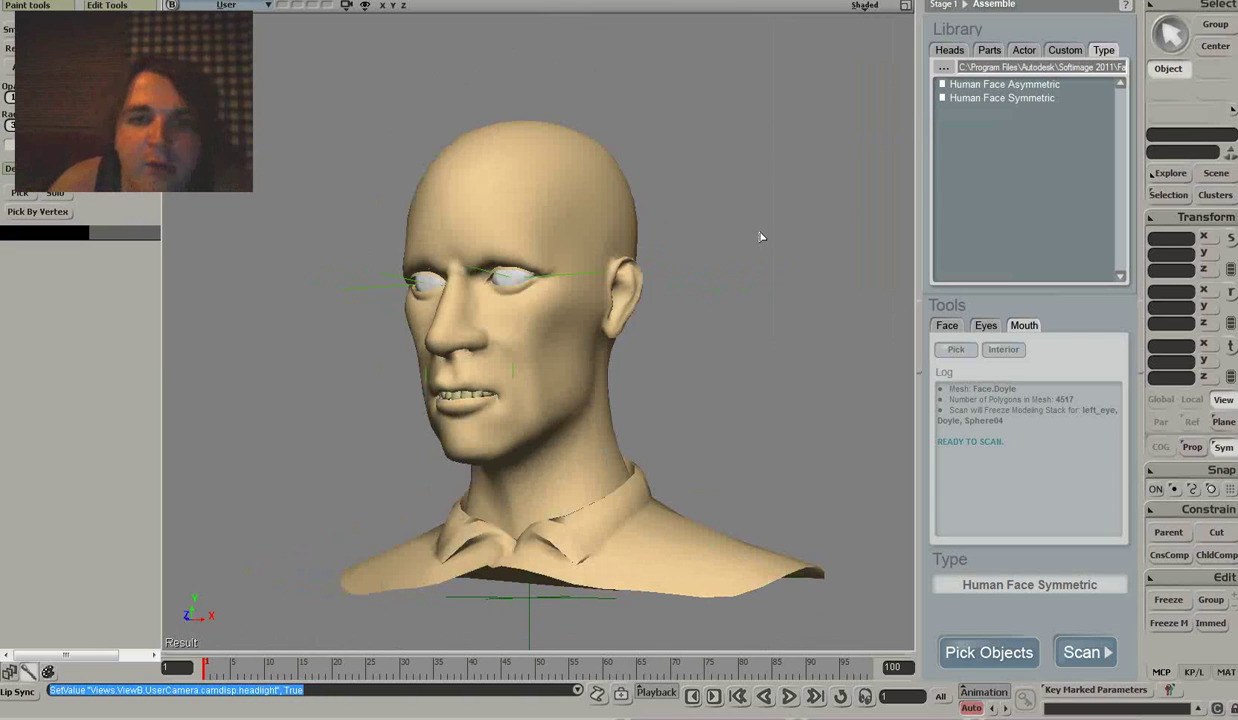
left_click_drag(721, 470, 785, 288)
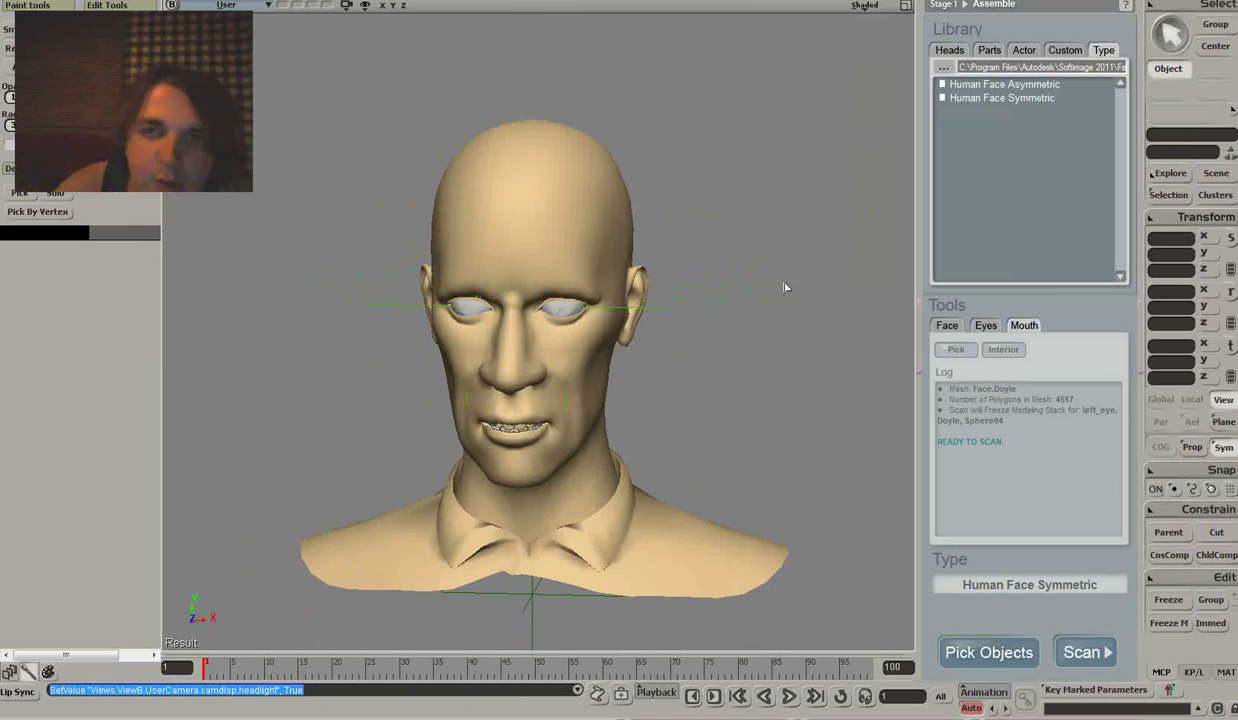
left_click(863, 8)
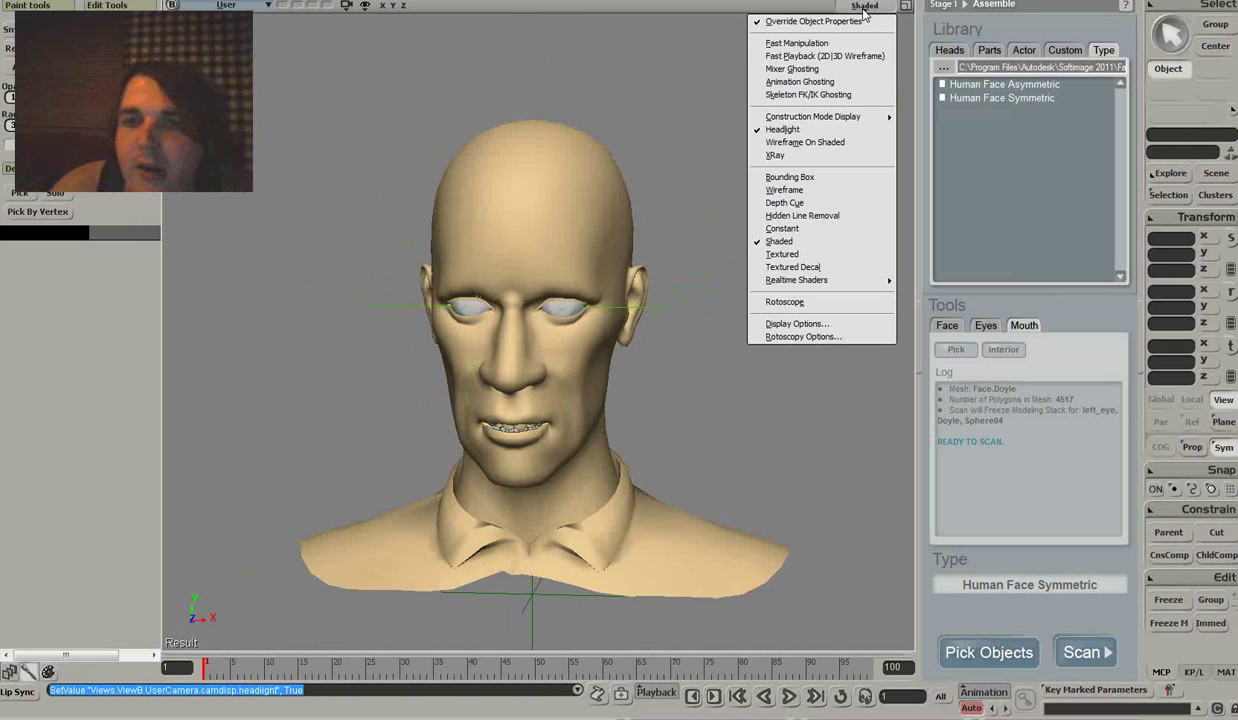
left_click(806, 142)
mouse_move(763, 235)
left_mouse_down()
mouse_move(752, 298)
mouse_move(829, 216)
mouse_move(853, 254)
mouse_move(774, 235)
left_mouse_up()
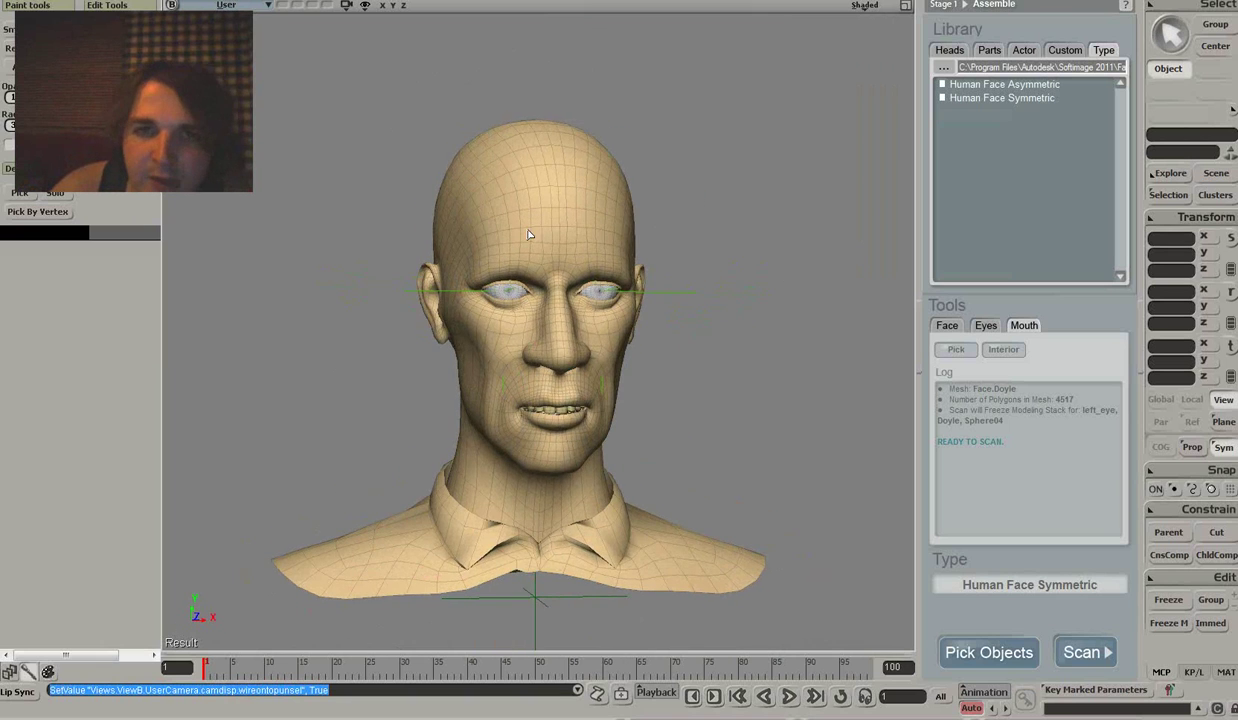
Turn on X-ray shading for the head and bring up the full Display Options.
left_click(862, 8)
left_click(774, 153)
mouse_move(812, 207)
left_mouse_down()
mouse_move(768, 199)
mouse_move(798, 204)
left_mouse_up()
left_click(874, 7)
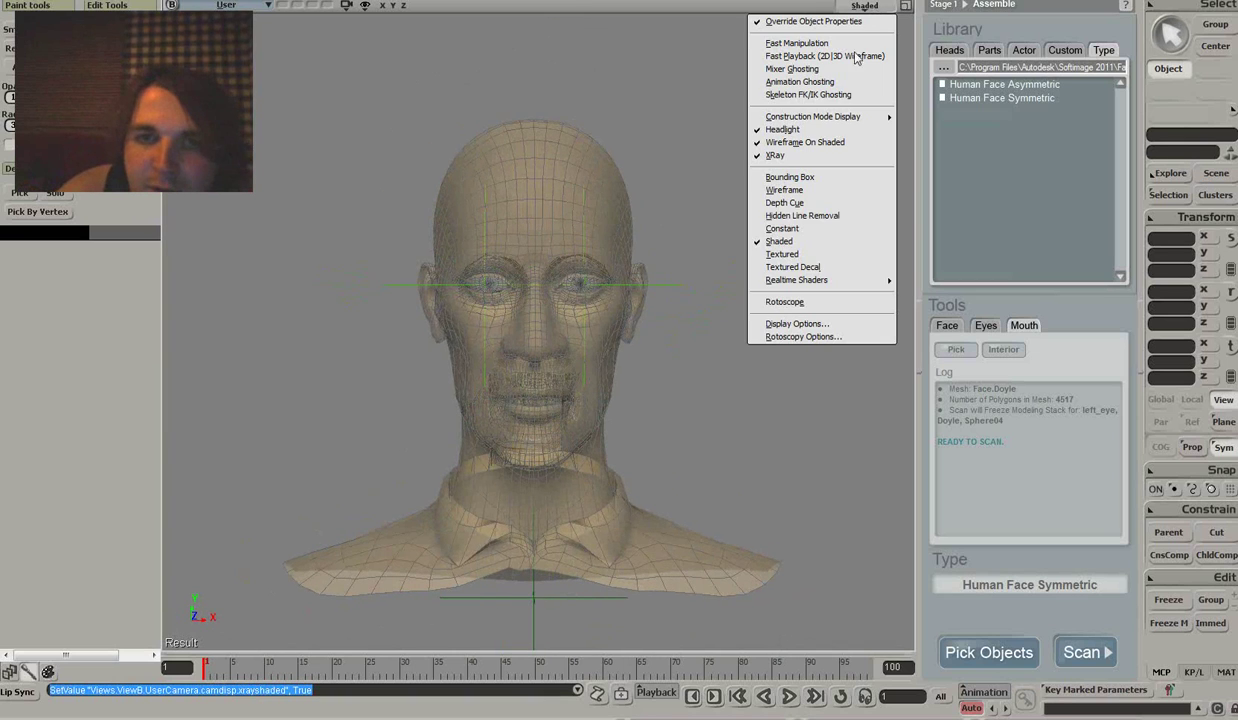
left_click(821, 324)
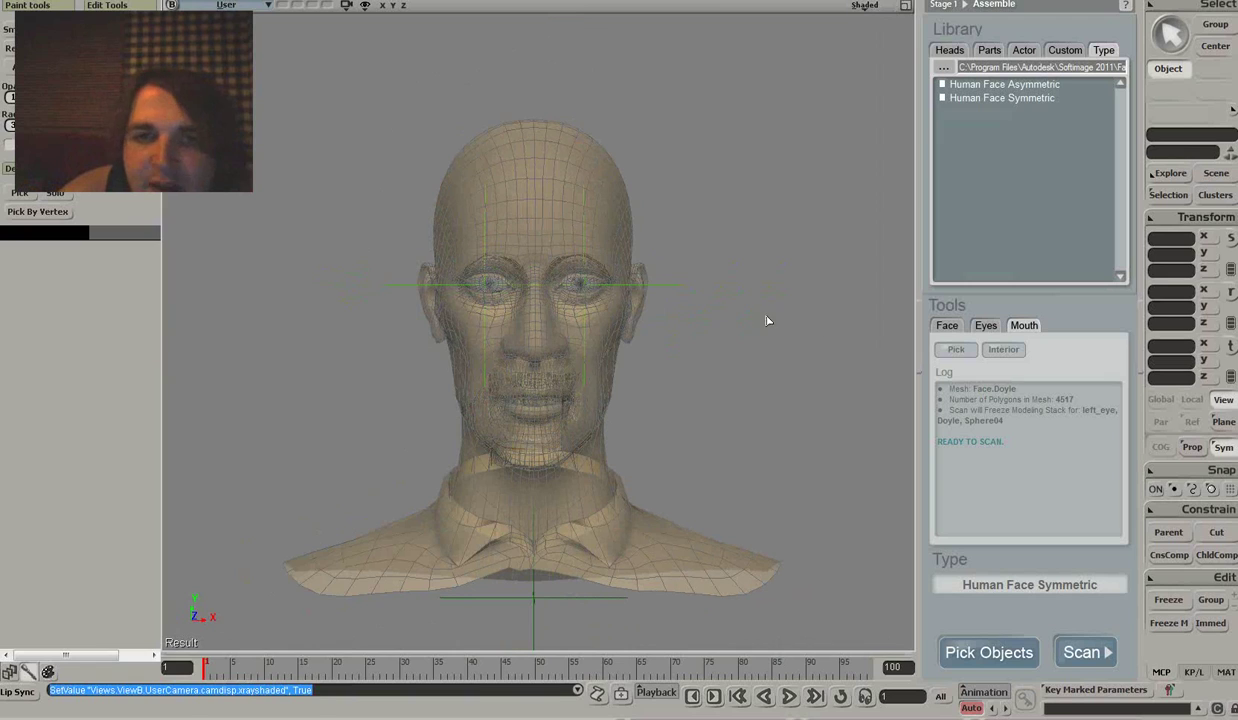
Try the Transparent and Overlay X-ray display types, ending back on Transparent.
left_click(242, 265)
left_click(242, 265)
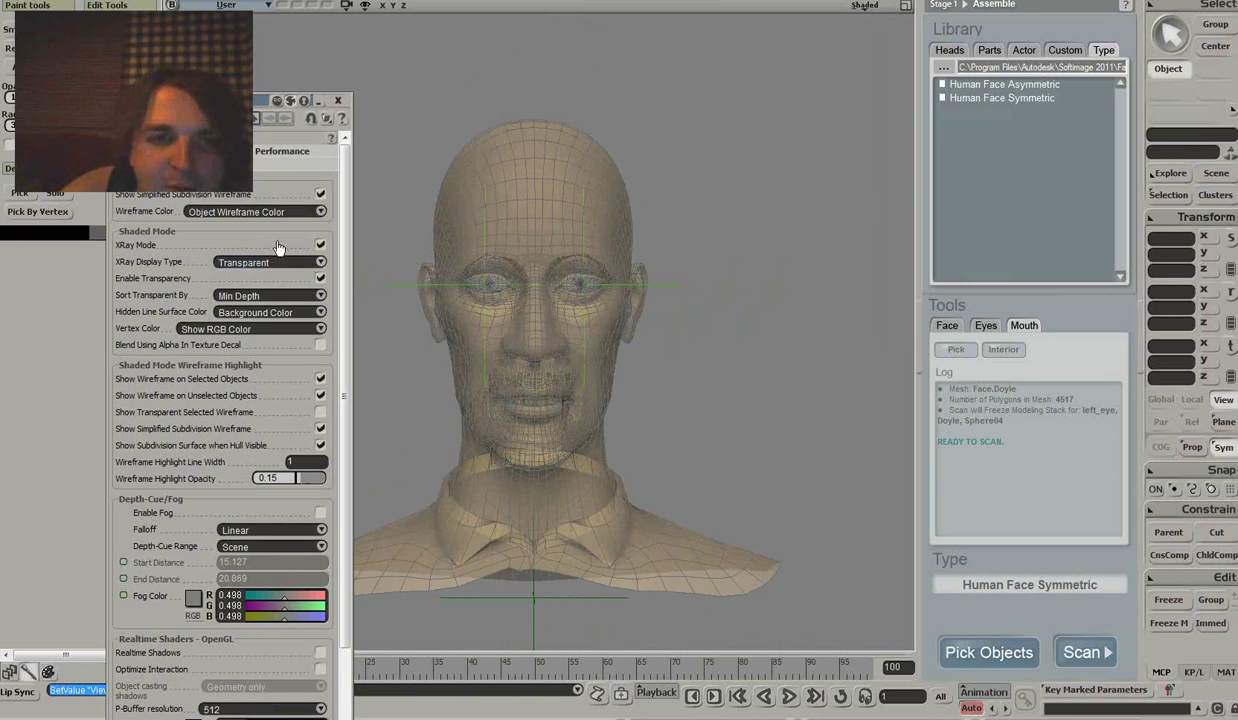
left_click(863, 7)
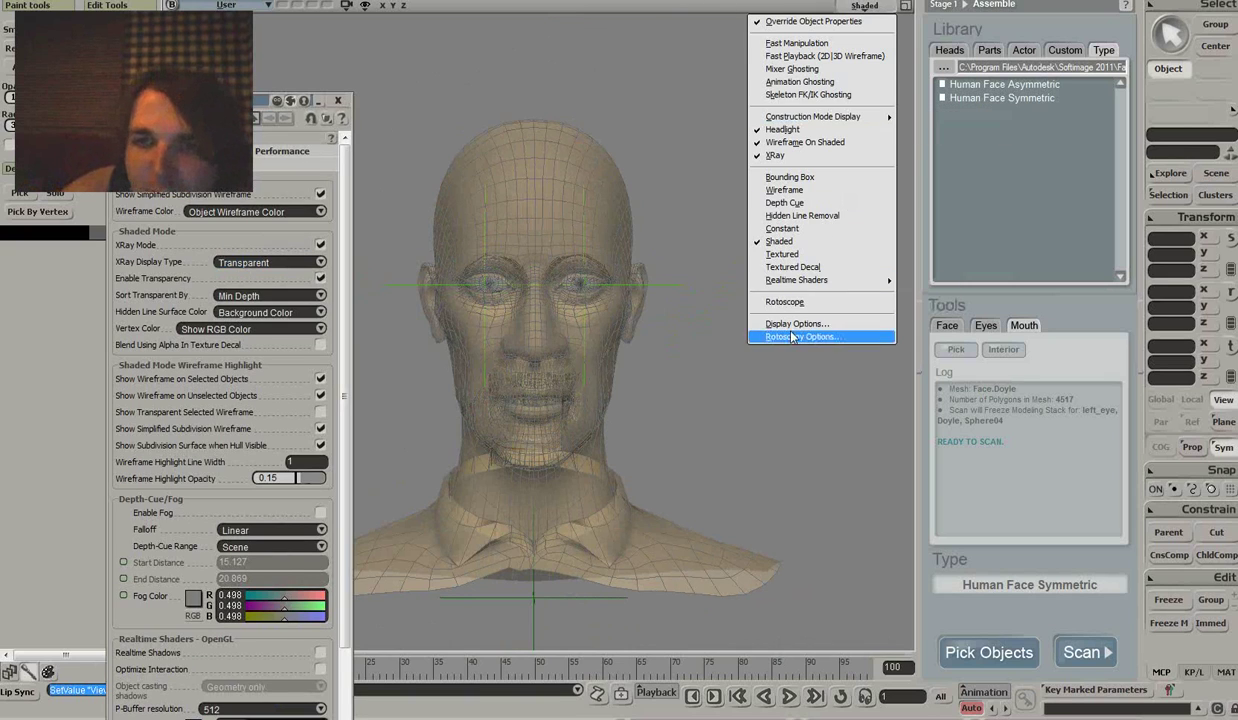
left_click(270, 296)
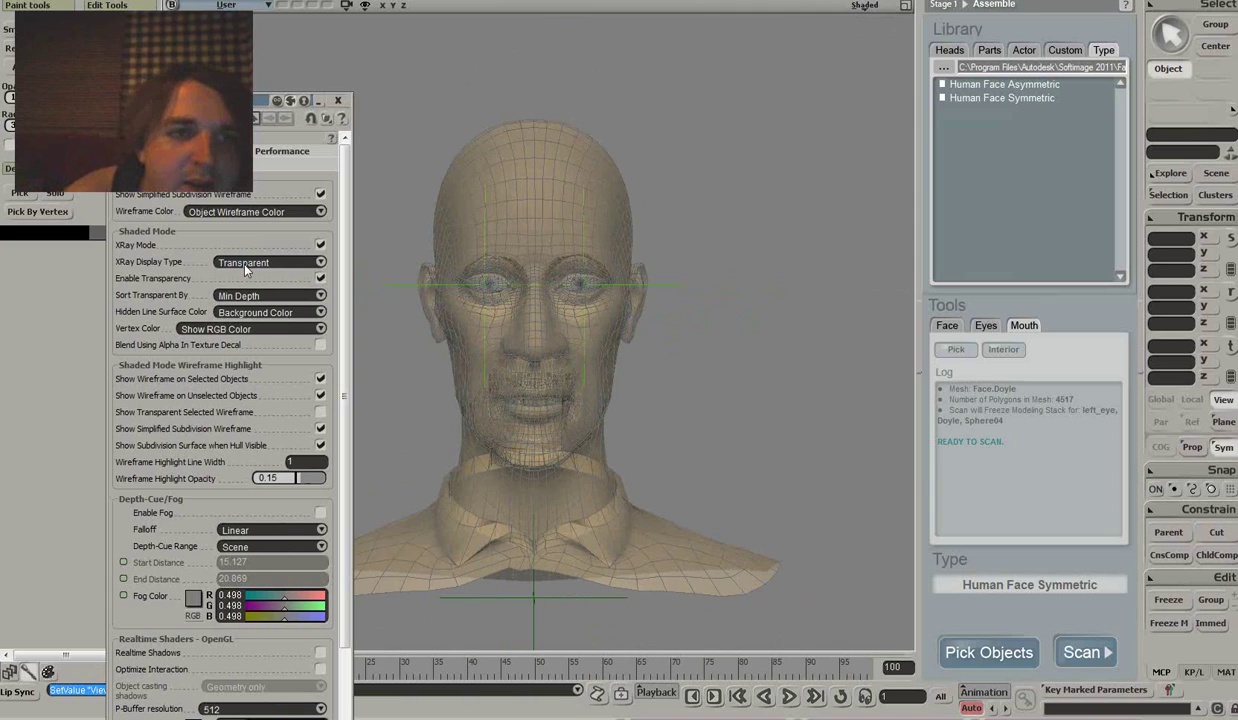
left_click(240, 263)
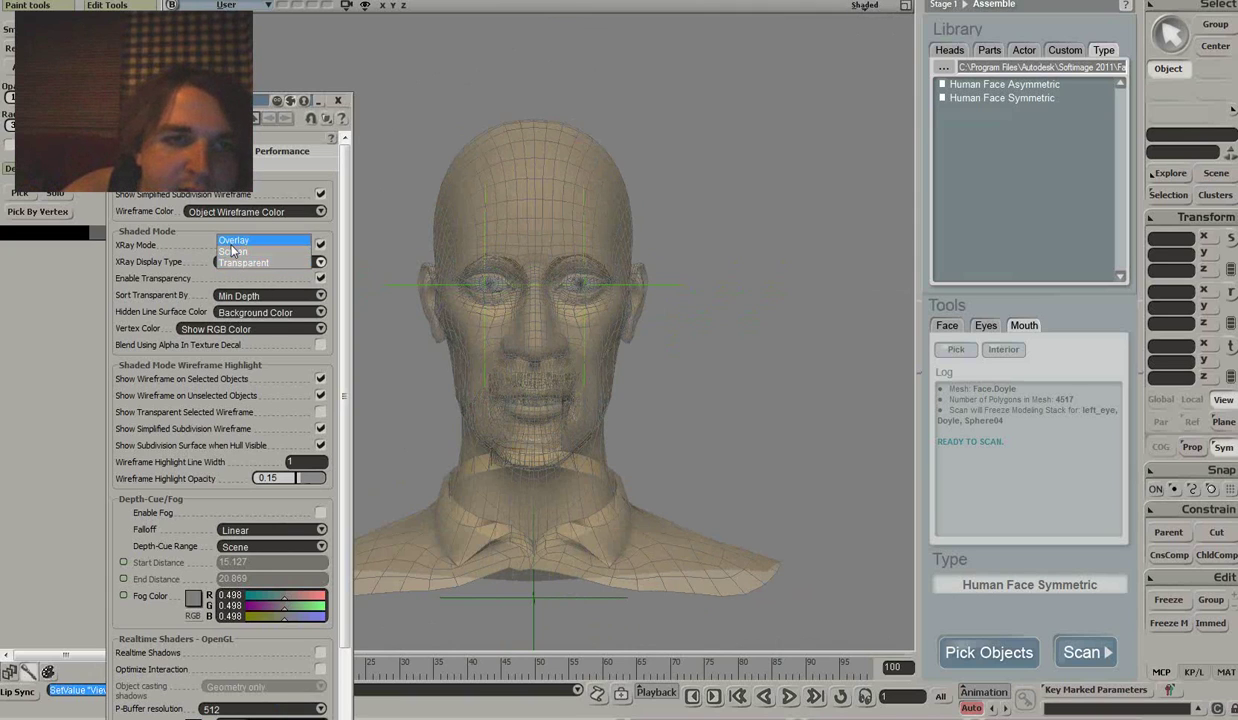
left_click(246, 259)
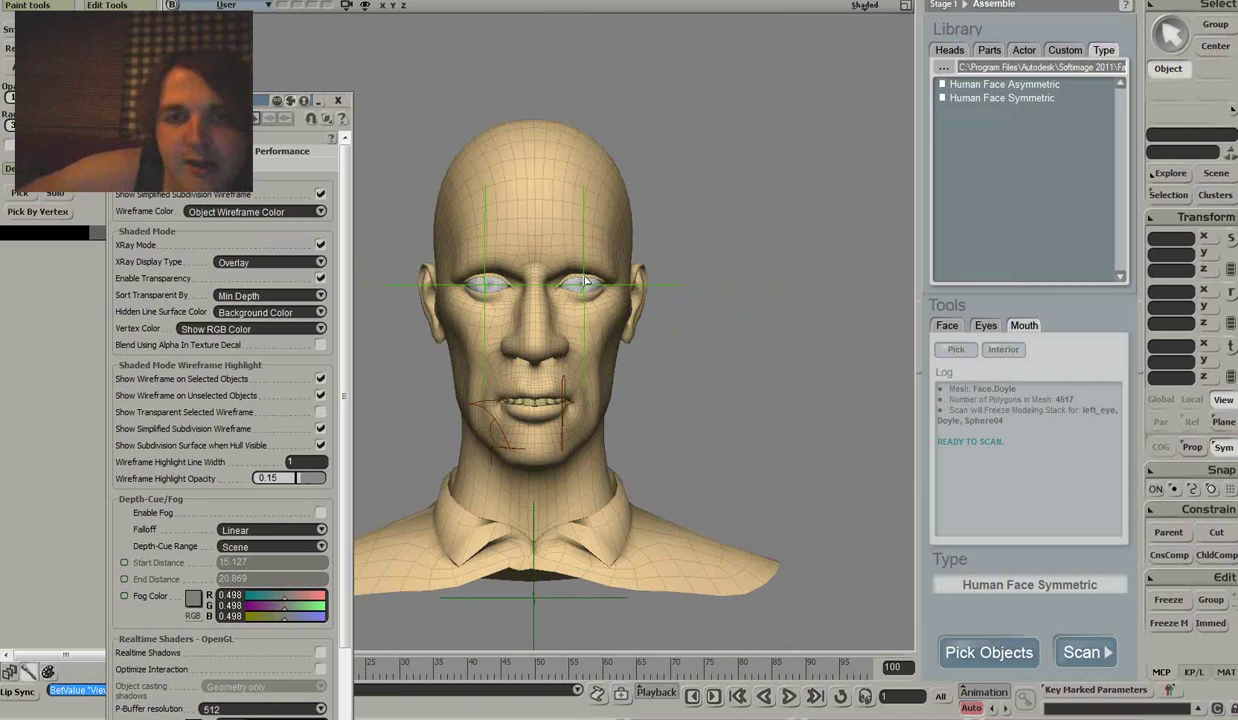
left_click(268, 263)
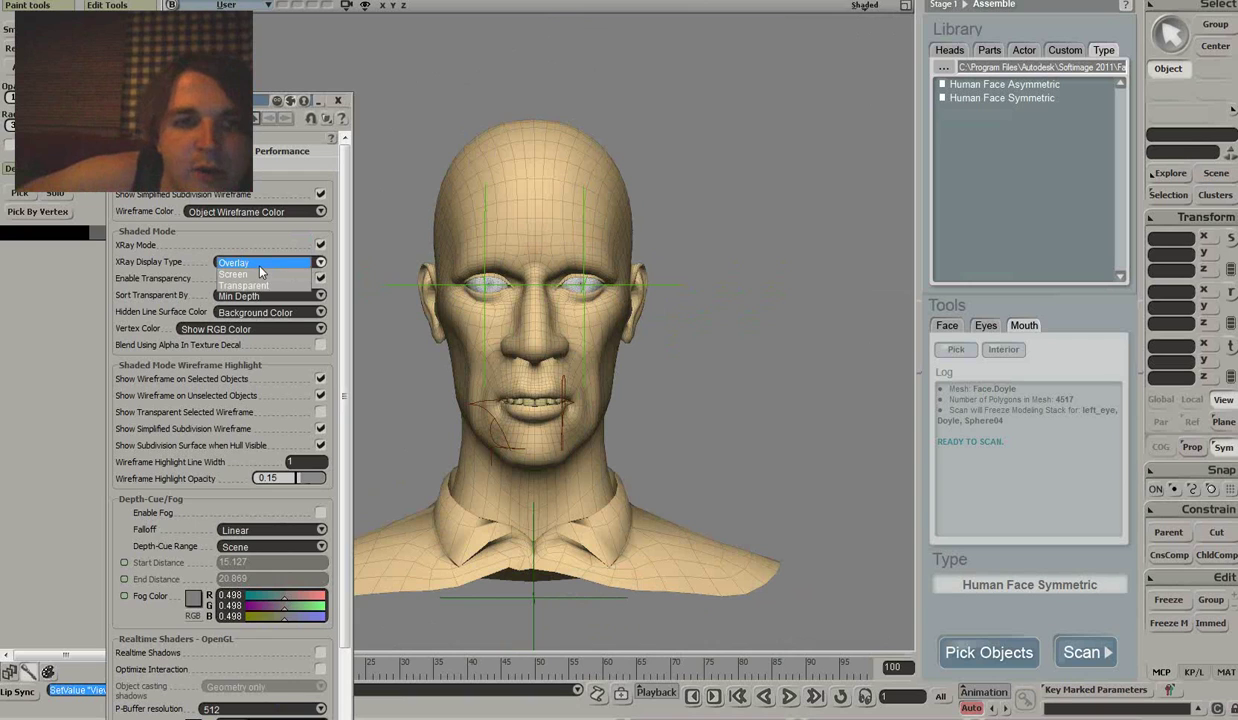
left_click(250, 279)
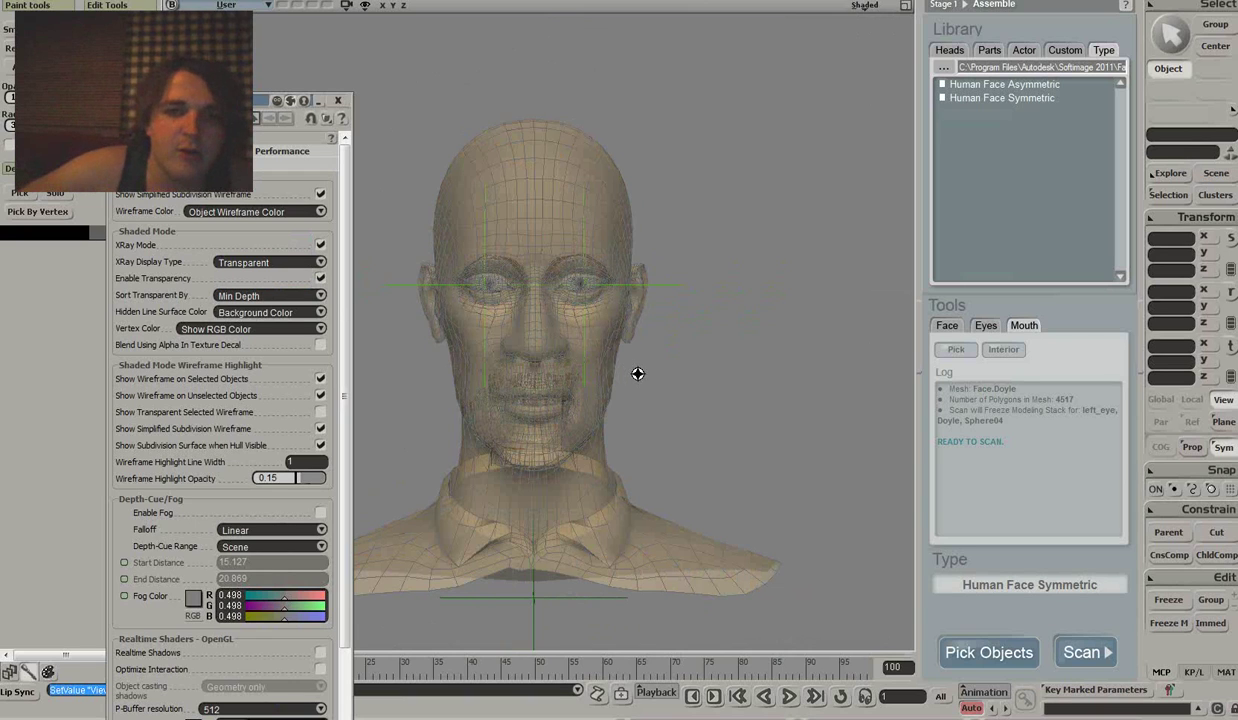
Switch the X-ray display type to Screen and inspect the side of the head.
middle_click_drag(638, 373, 720, 368)
left_click(280, 265)
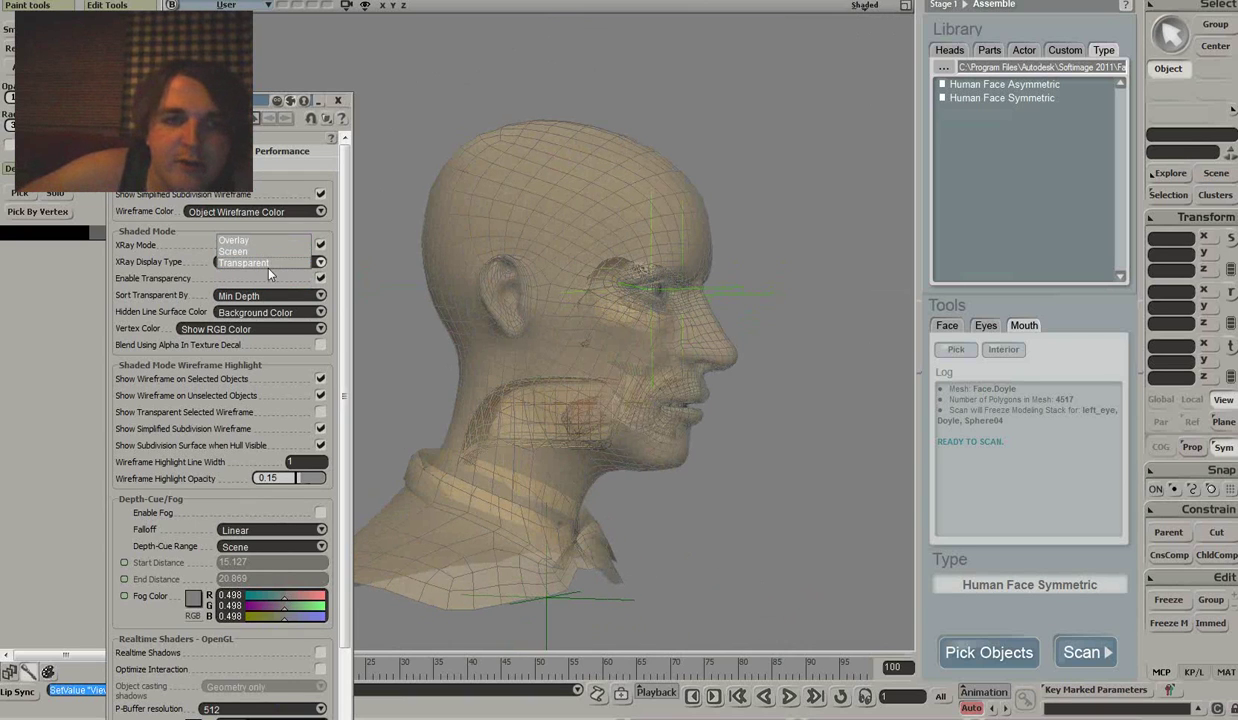
left_click(250, 252)
middle_click_drag(577, 318, 700, 380)
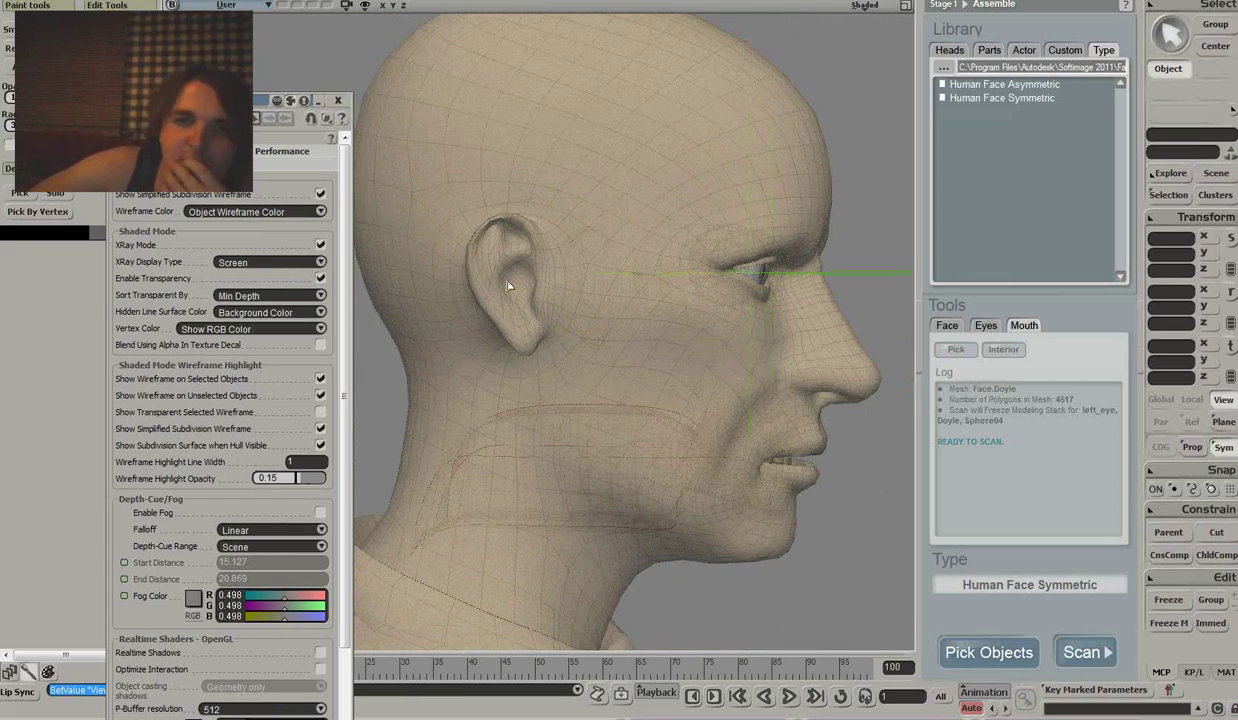
middle_click_drag(613, 337, 510, 330)
Set X-ray display type to Overlay, close Display Options, and view from the front.
left_click(215, 215)
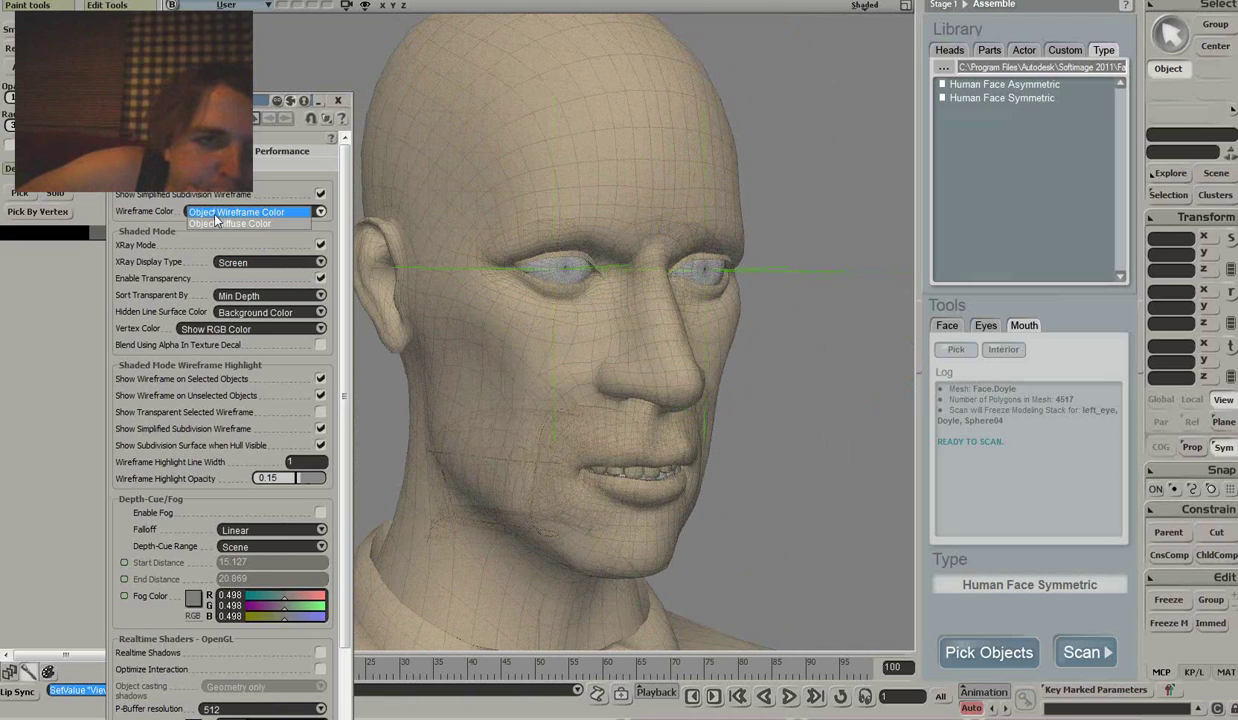
left_click(214, 216)
left_click(242, 258)
left_click(235, 246)
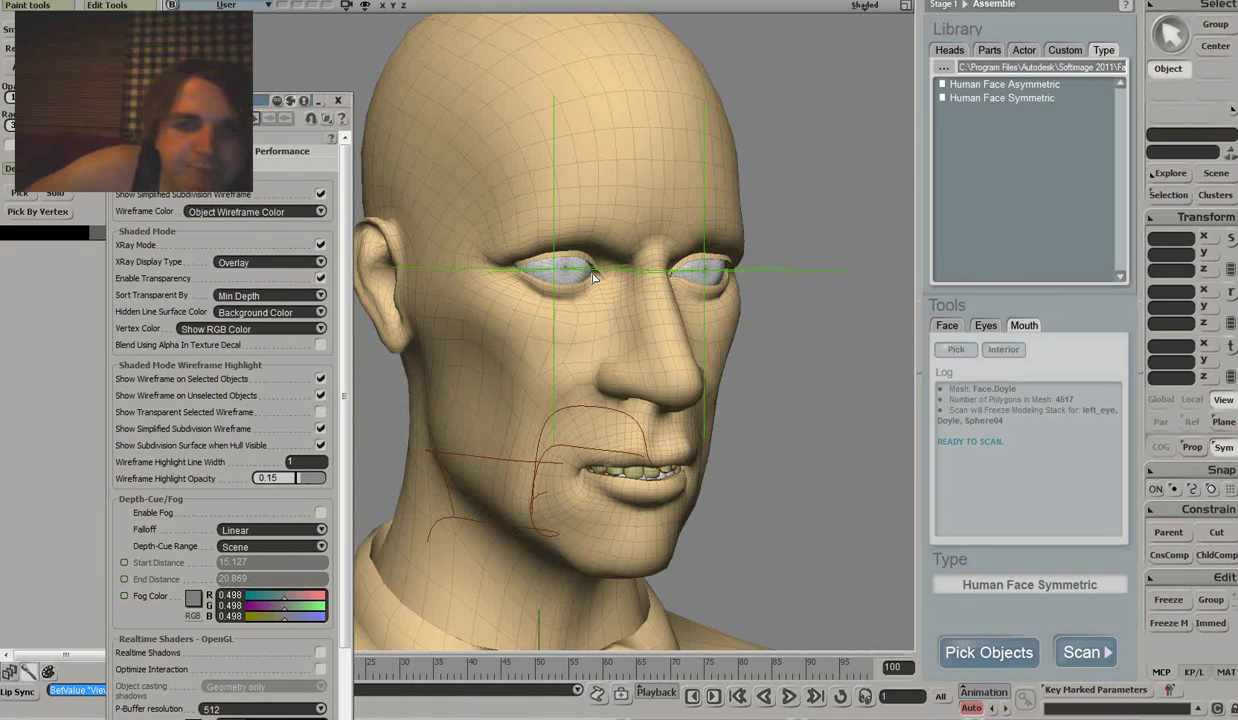
left_click(337, 100)
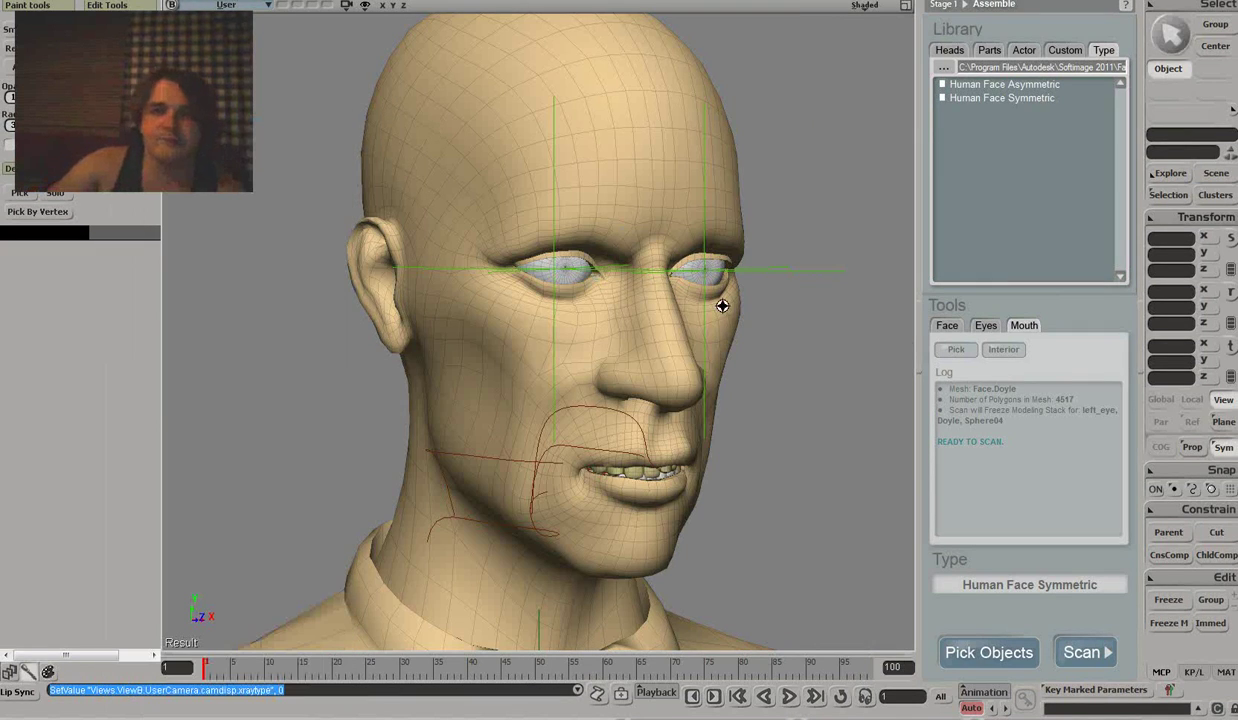
key("r")
key("a")
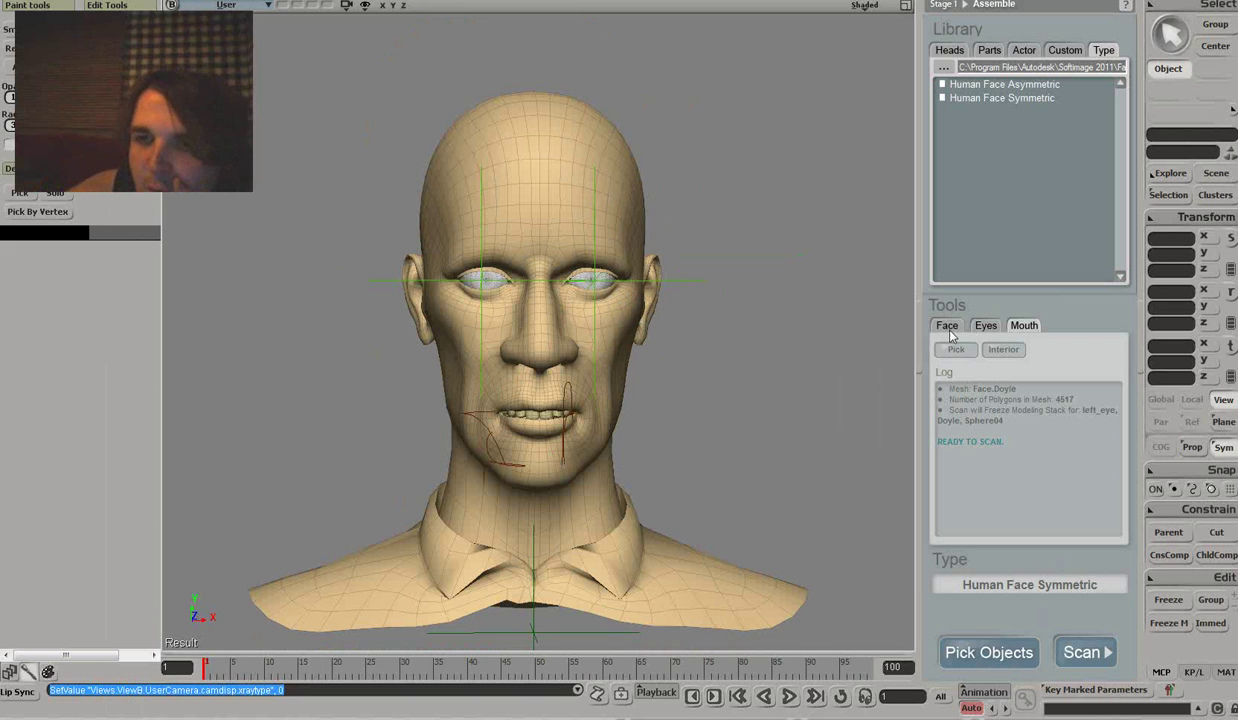
left_click(990, 652)
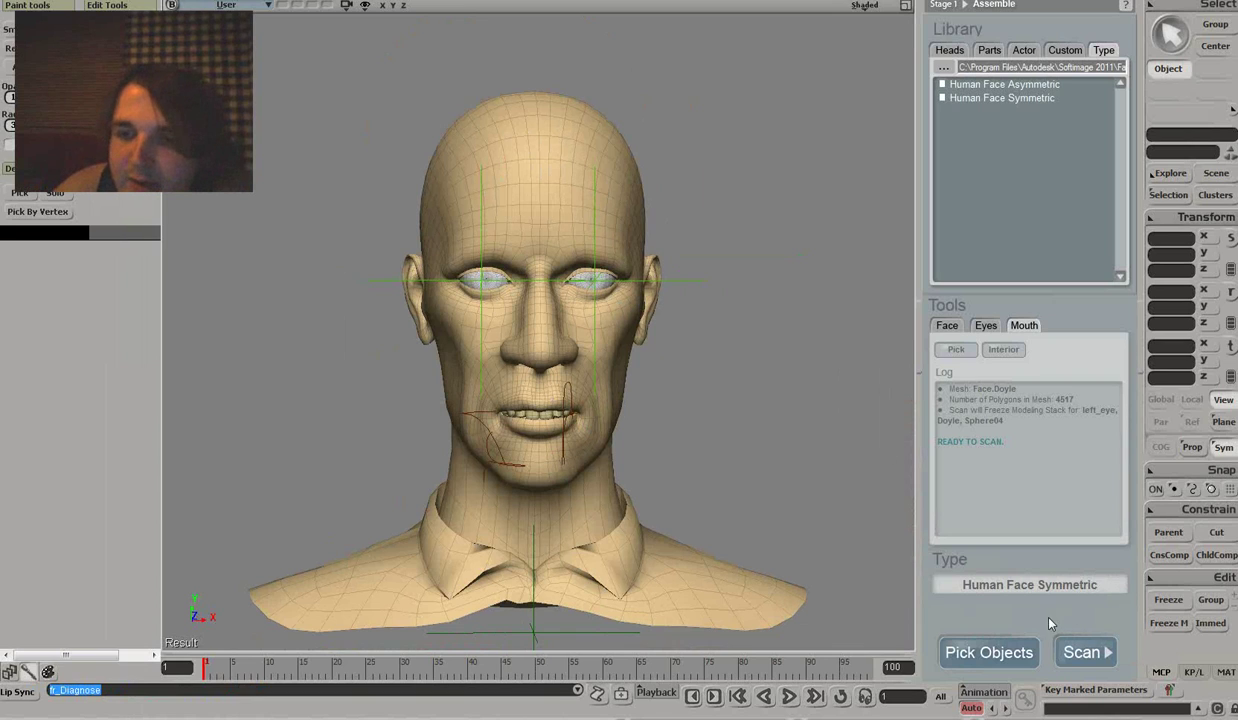
Scan the head, start Landmarks picking, and mark the tip of the nose.
left_click(1085, 653)
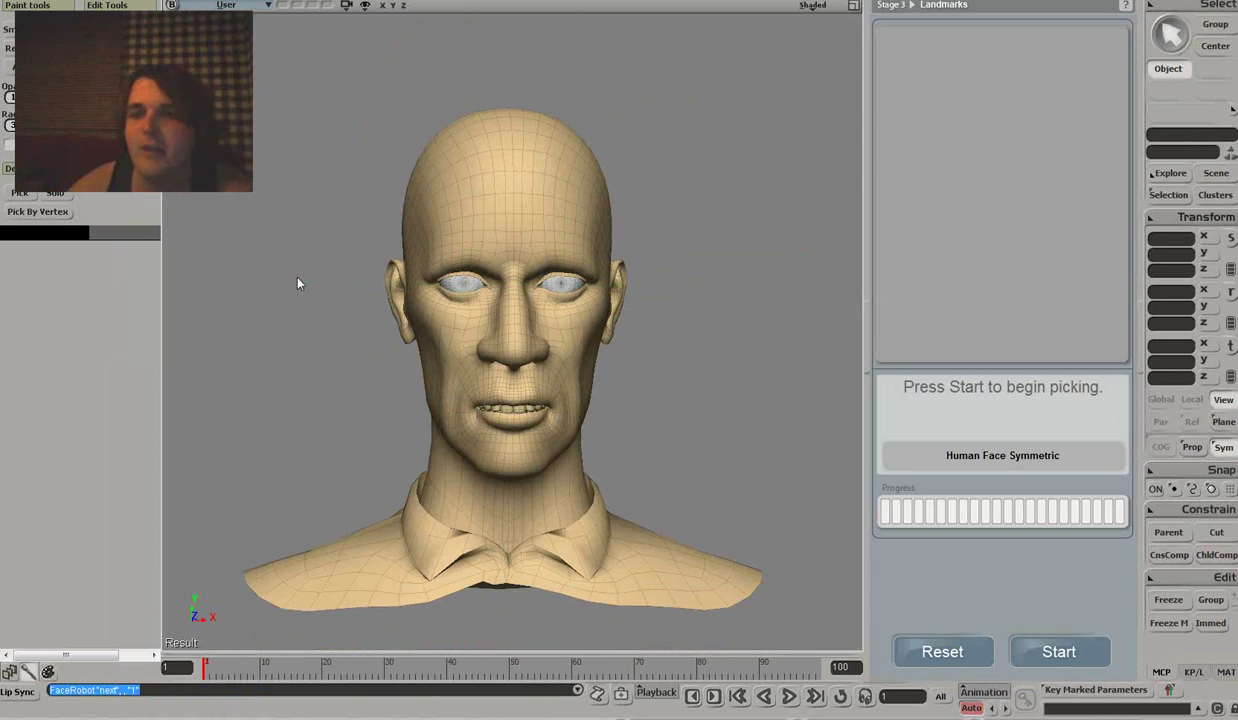
left_click(1059, 652)
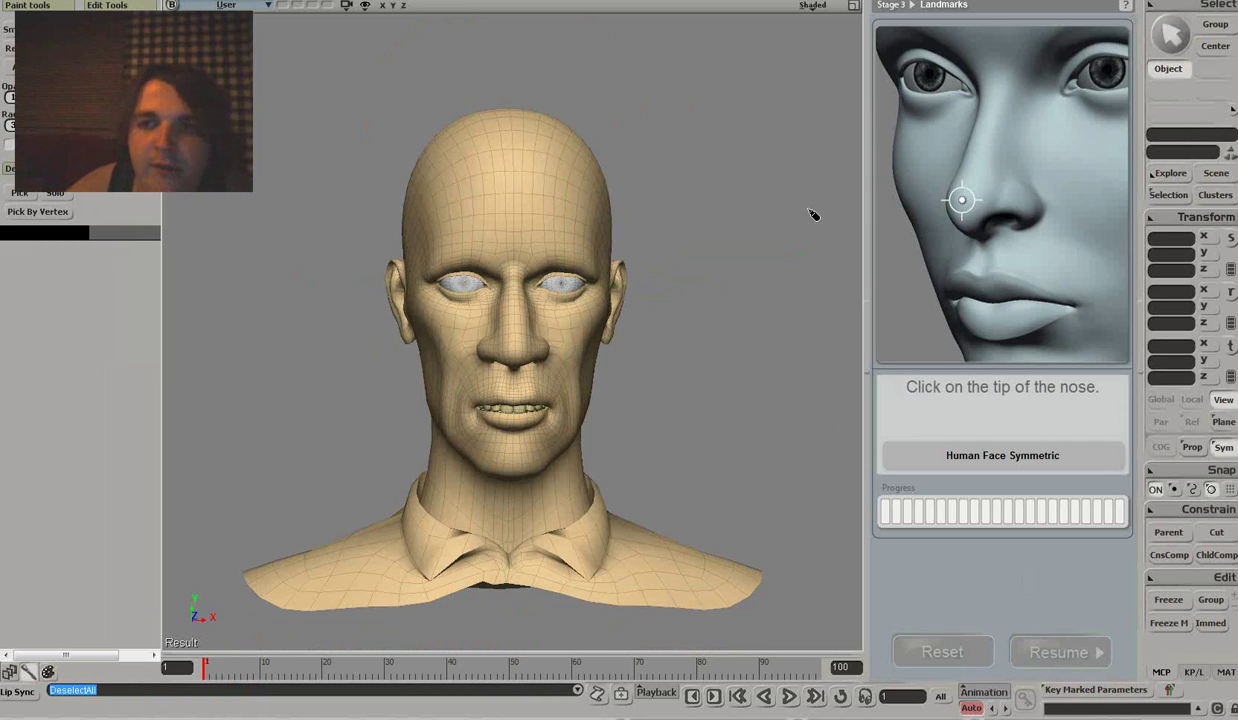
scroll(624, 475, "up", 3)
mouse_move(624, 475)
left_mouse_down()
mouse_move(633, 456)
mouse_move(652, 461)
mouse_move(630, 463)
left_mouse_up()
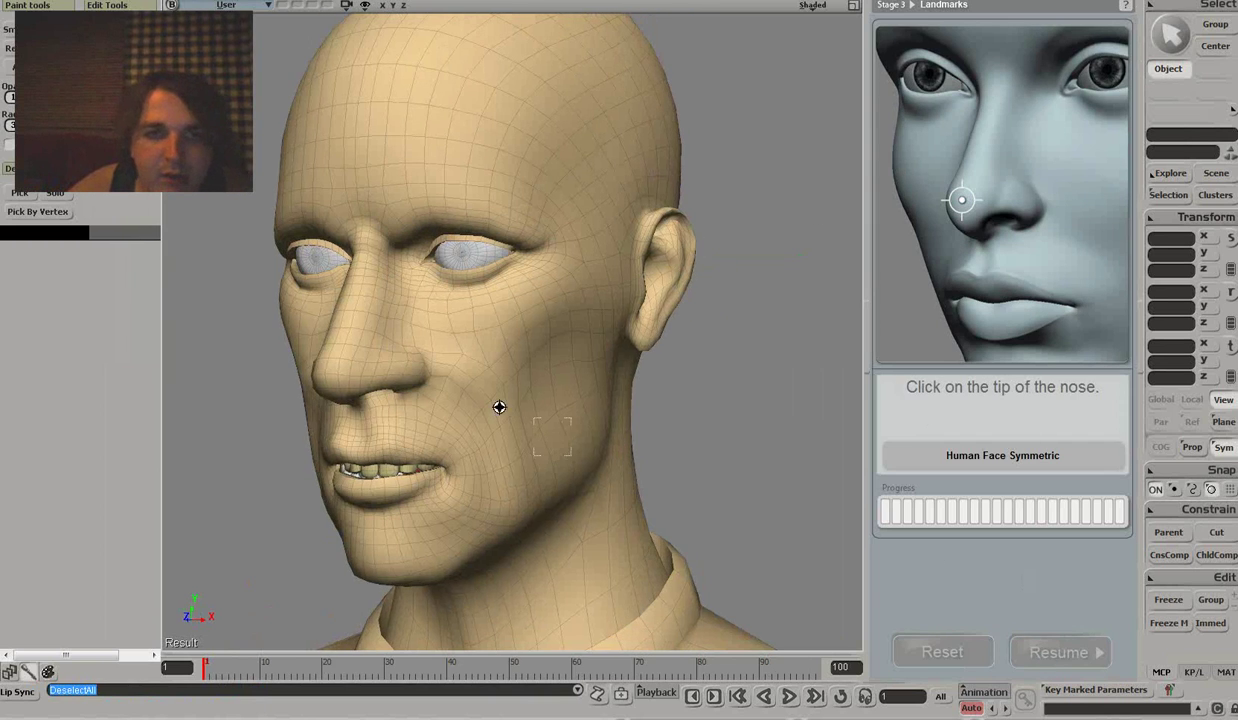
left_click_drag(499, 407, 535, 399)
left_click(500, 368)
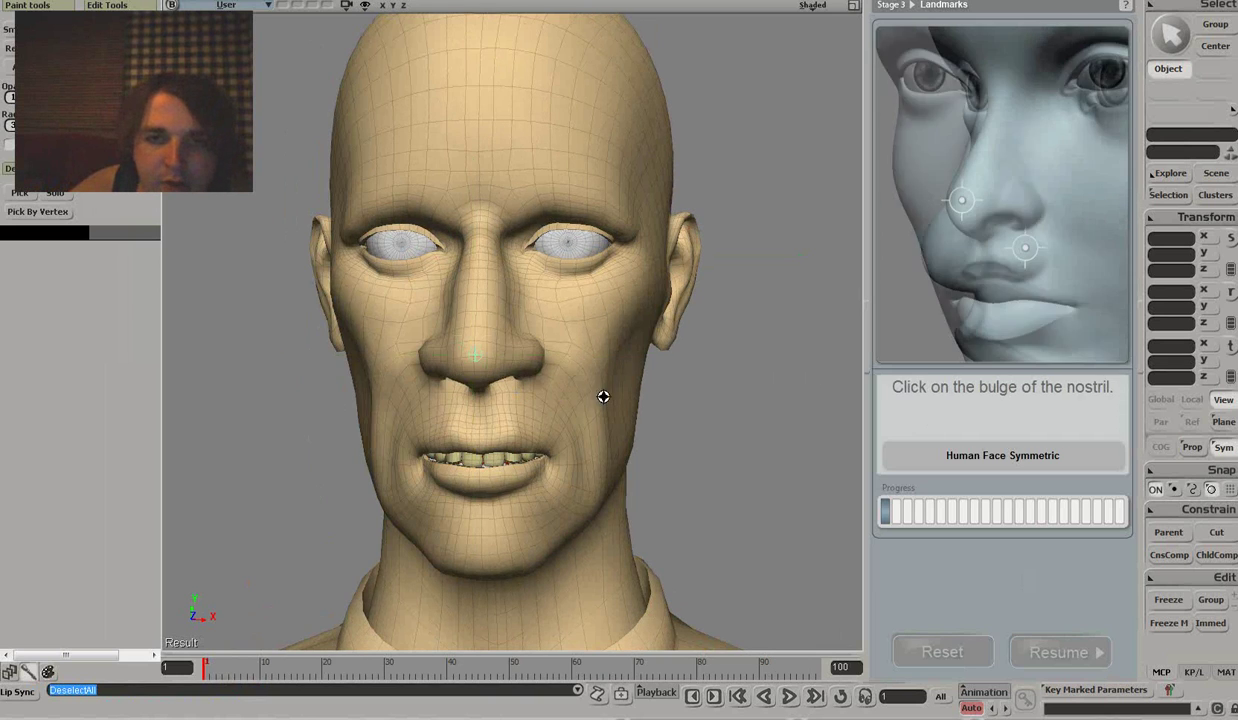
Mark the nostril bulge and the inner corners of the eyes.
left_click_drag(613, 475, 579, 437)
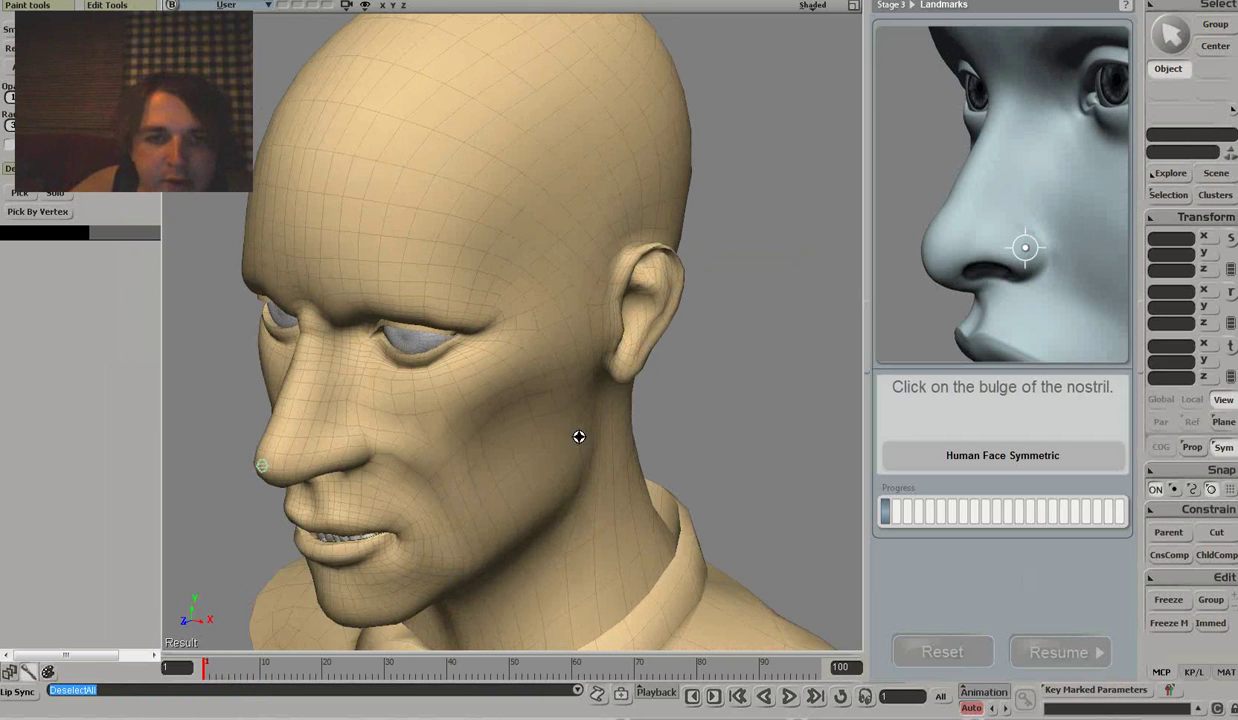
left_click(357, 466)
left_click_drag(428, 494, 468, 404)
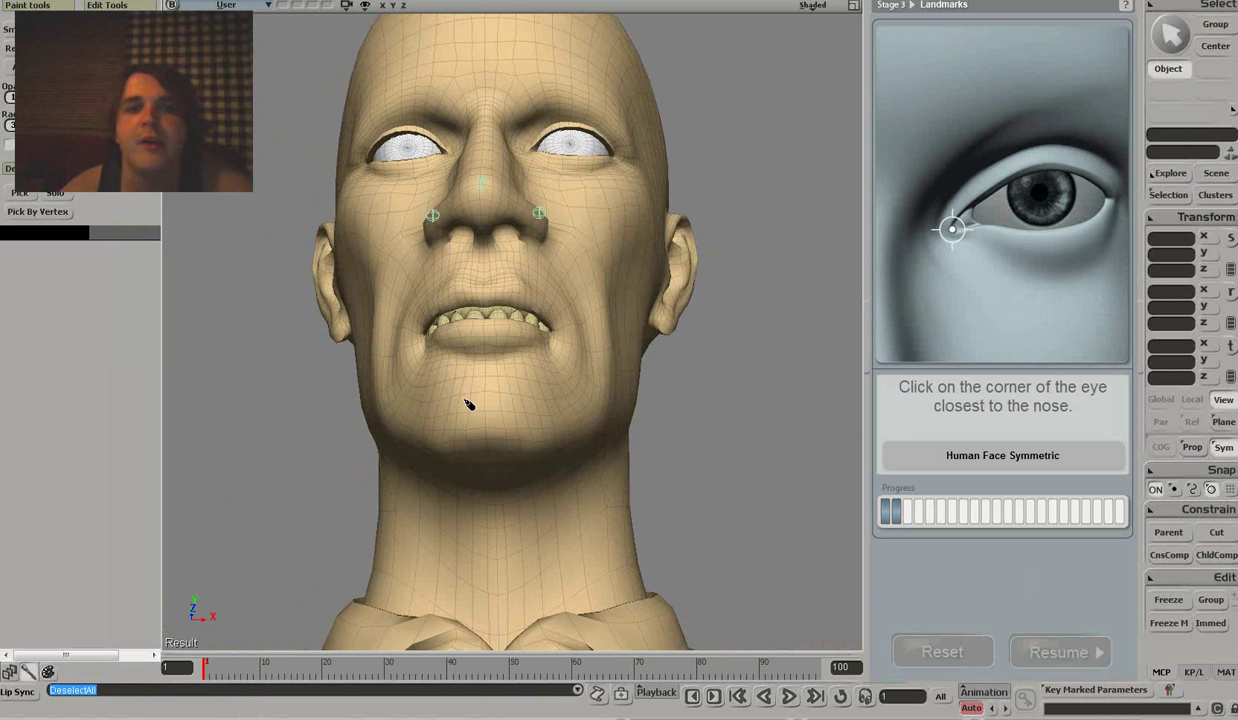
left_click_drag(463, 413, 549, 479)
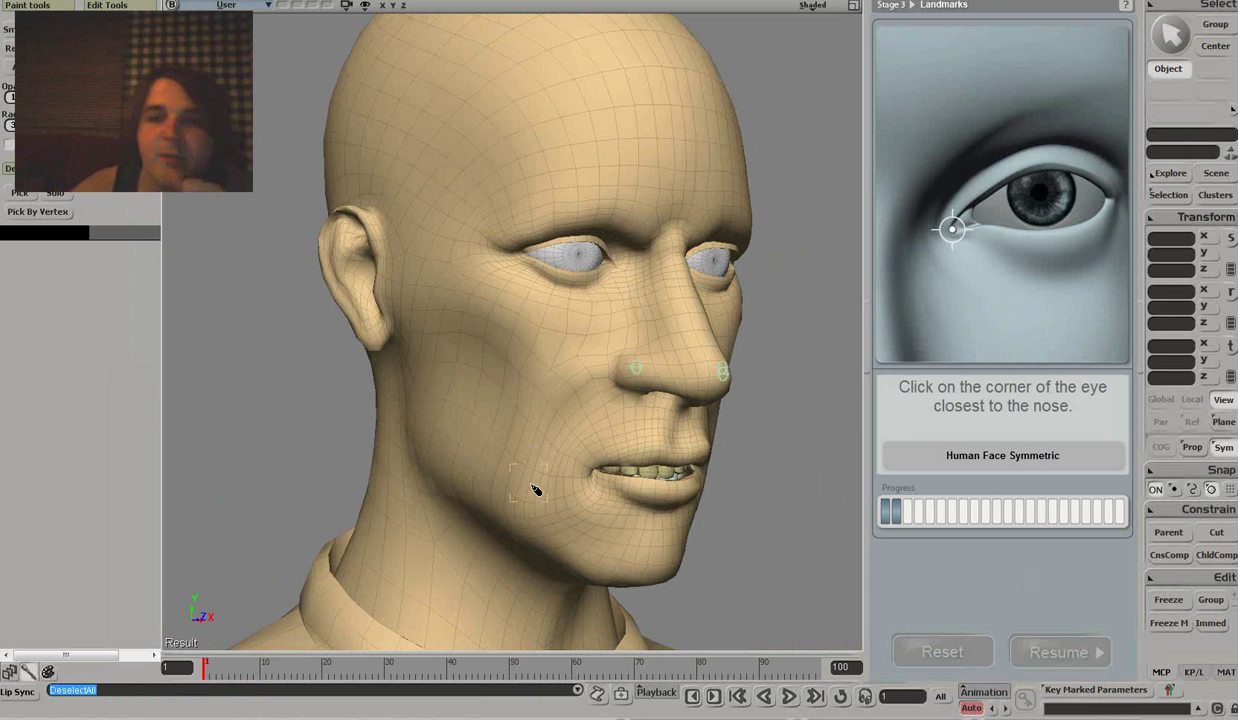
mouse_move(591, 476)
left_mouse_down()
mouse_move(544, 475)
mouse_move(573, 469)
mouse_move(589, 484)
left_mouse_up()
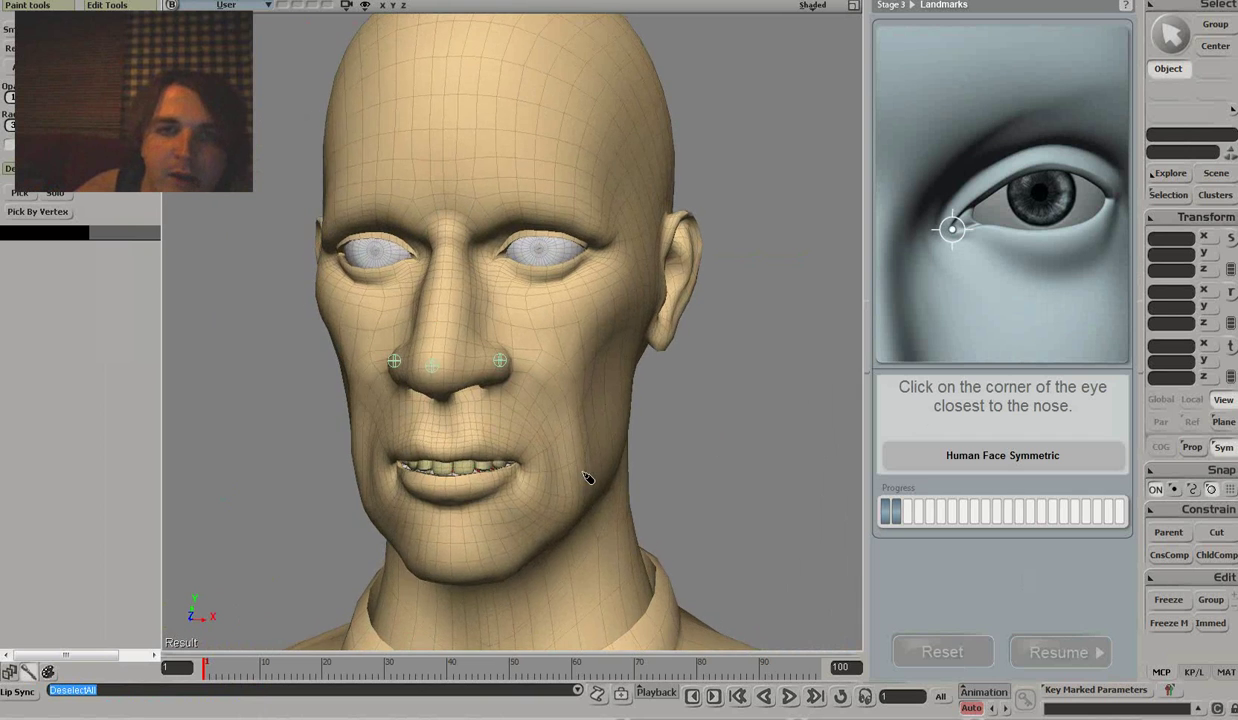
scroll(591, 468, "up", 2)
left_click_drag(621, 400, 633, 362)
left_click(642, 316)
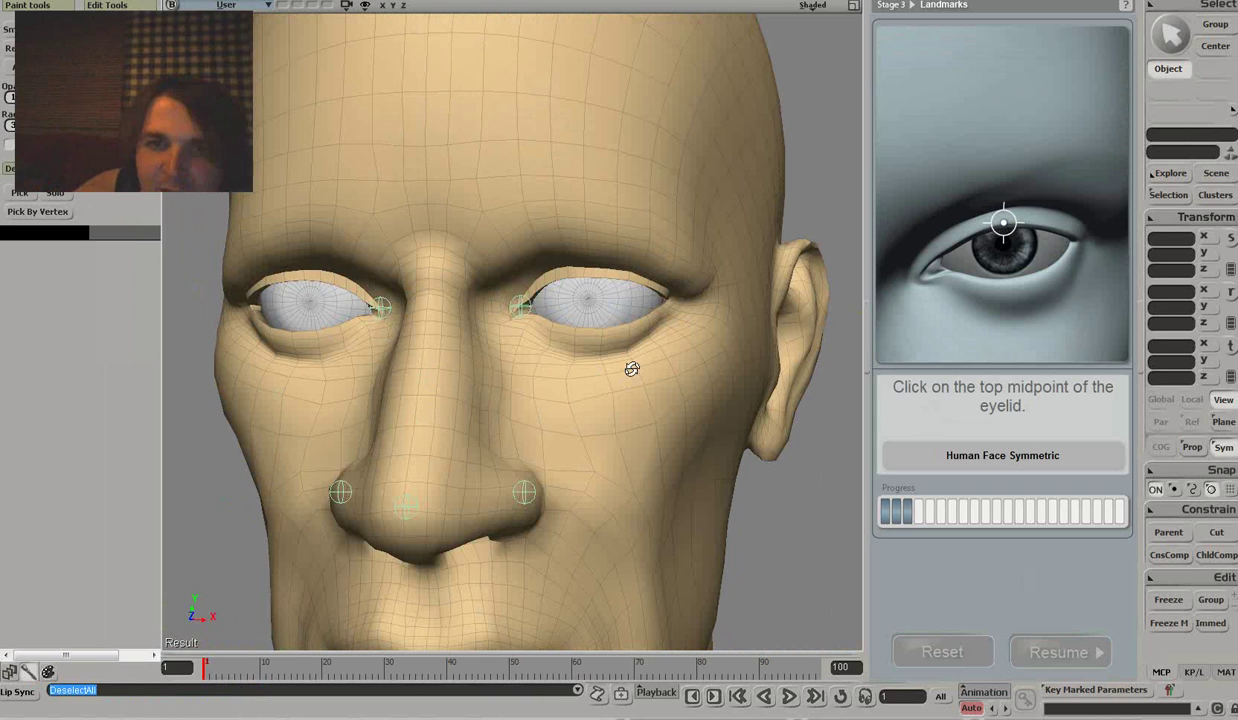
Mark the eyelid top midpoint, outer eye corner, eyebrow peak and forehead top corner.
left_click(590, 278)
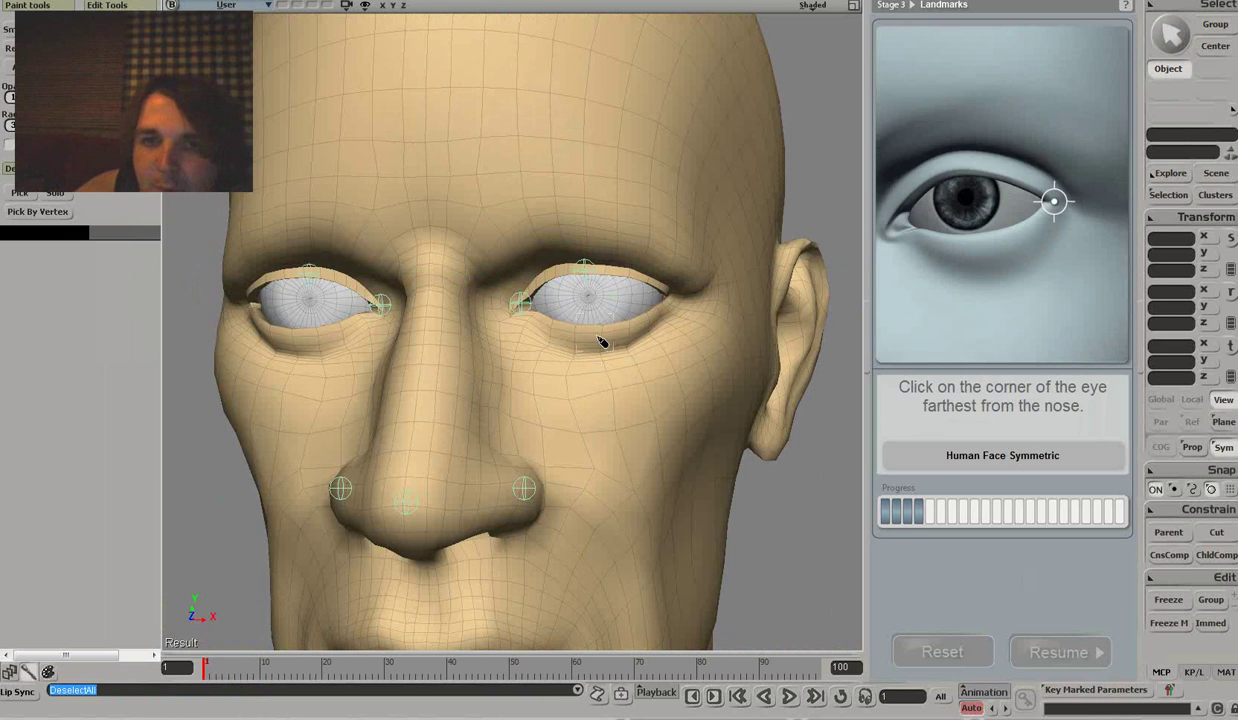
left_click(669, 295)
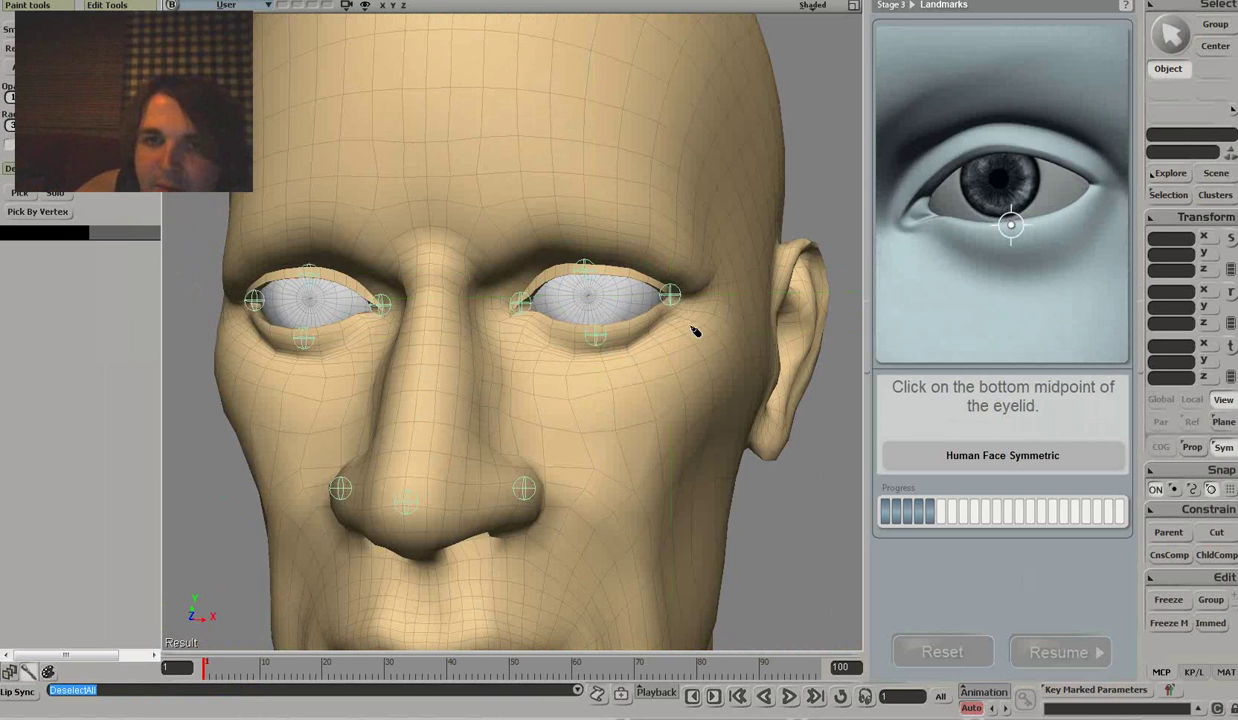
middle_click_drag(719, 402, 687, 400)
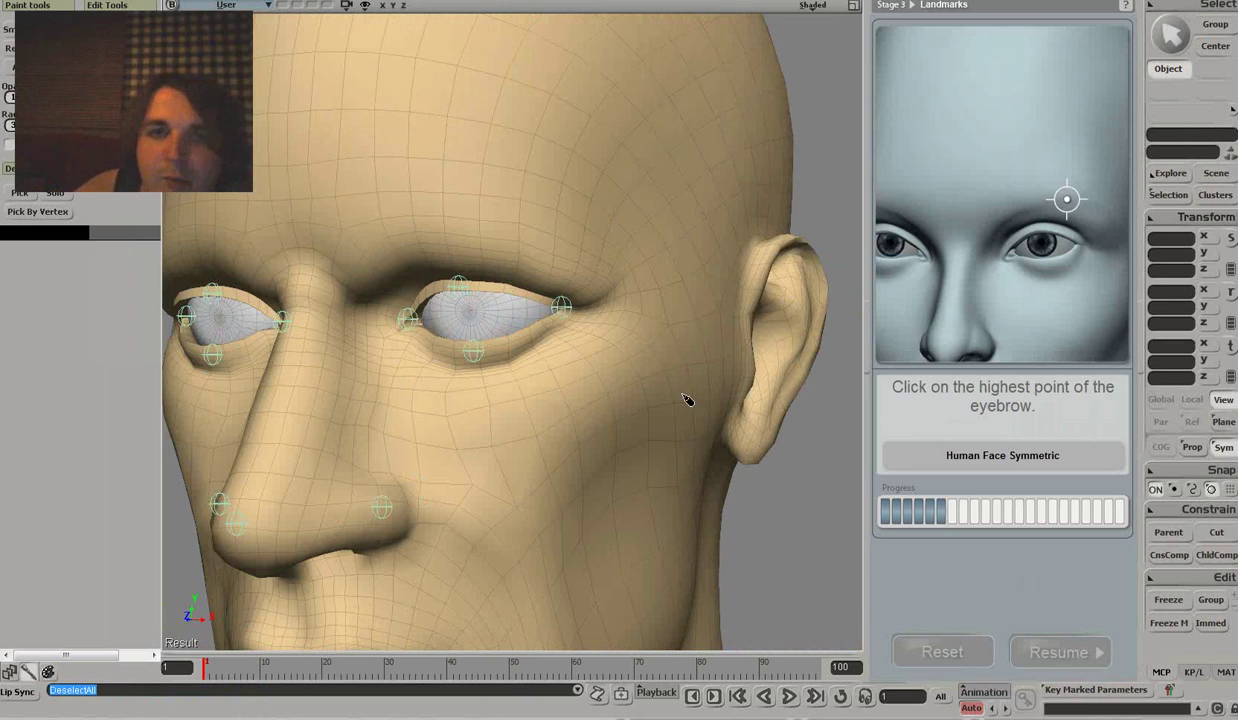
left_click(549, 219)
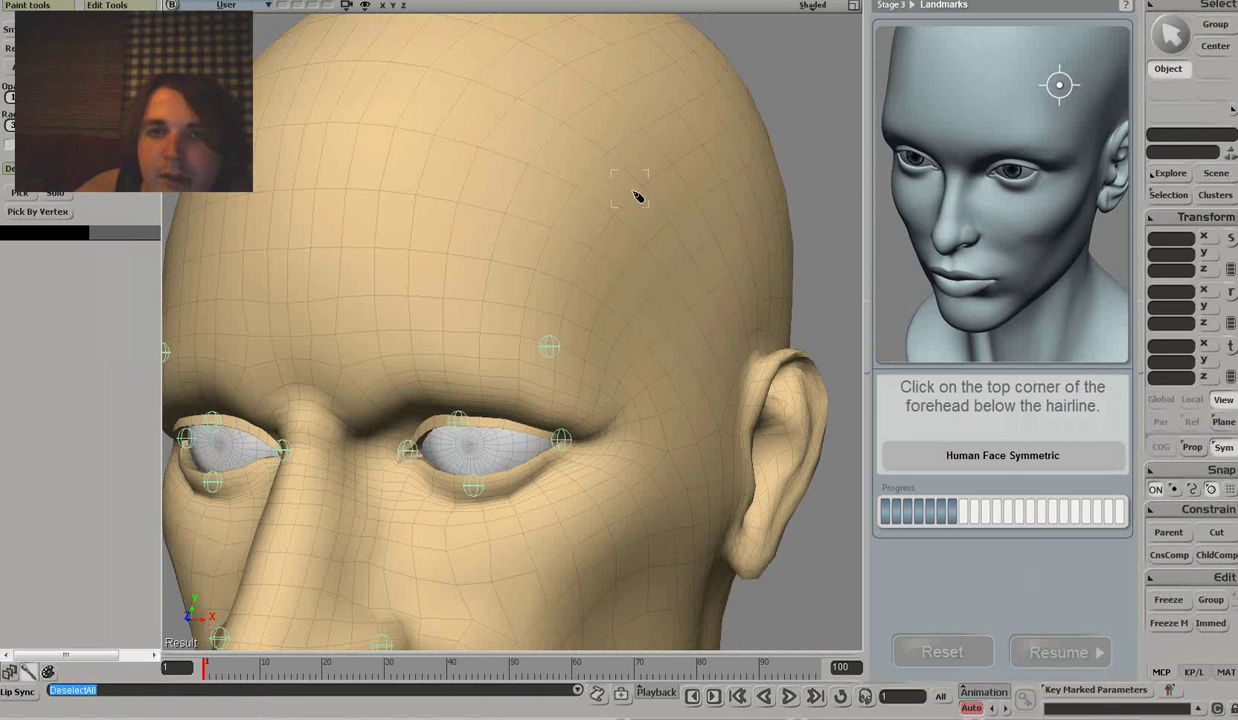
left_click(634, 192)
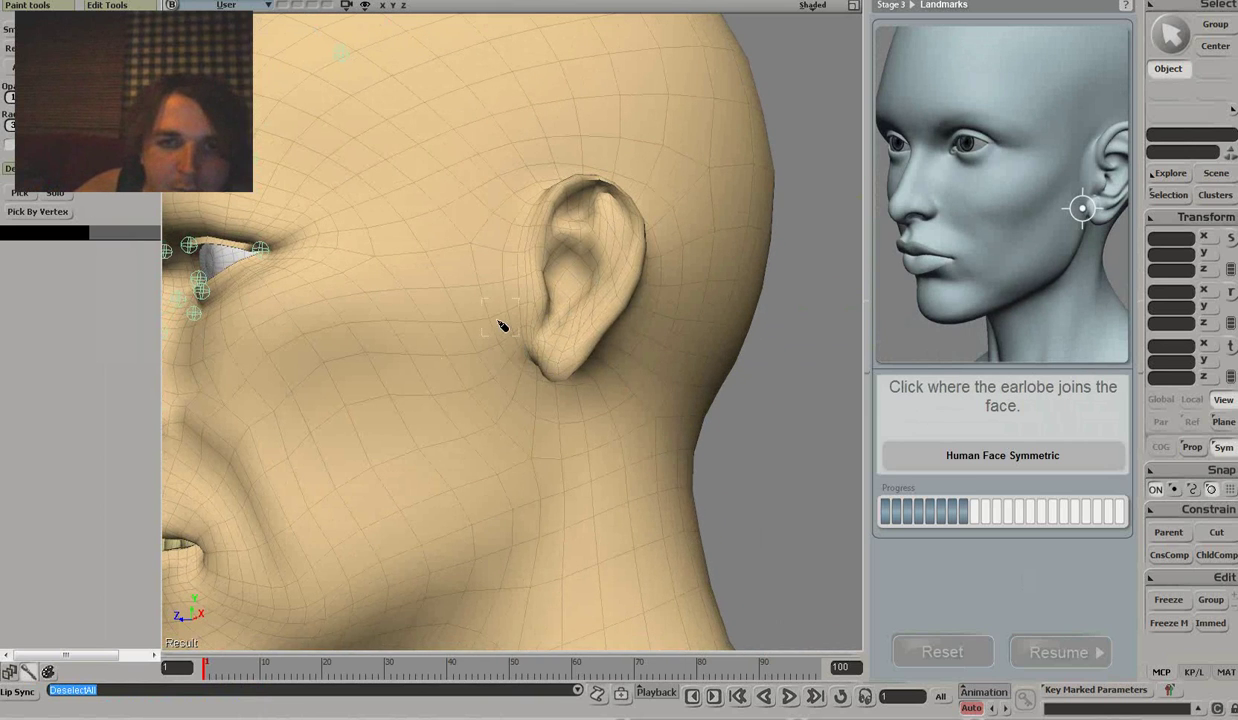
Mark the earlobe join, jaw corner and underside, chin corner, and both lip edges.
left_click(500, 325)
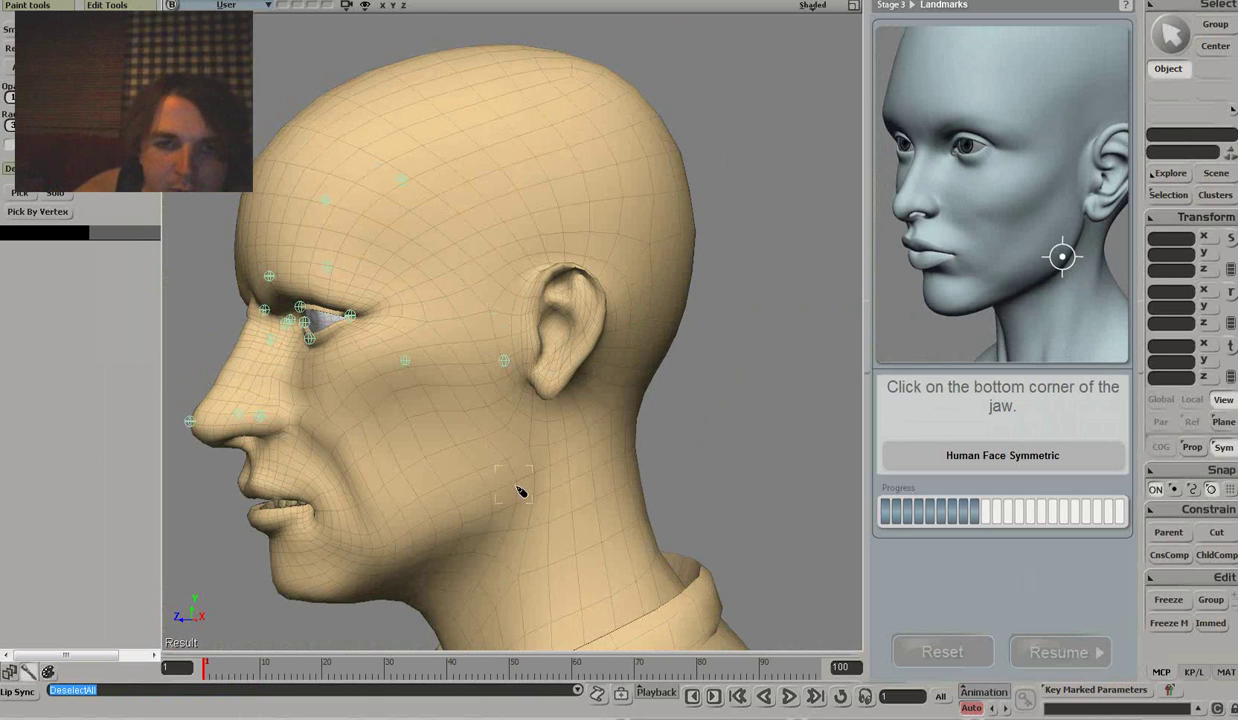
left_click(515, 487)
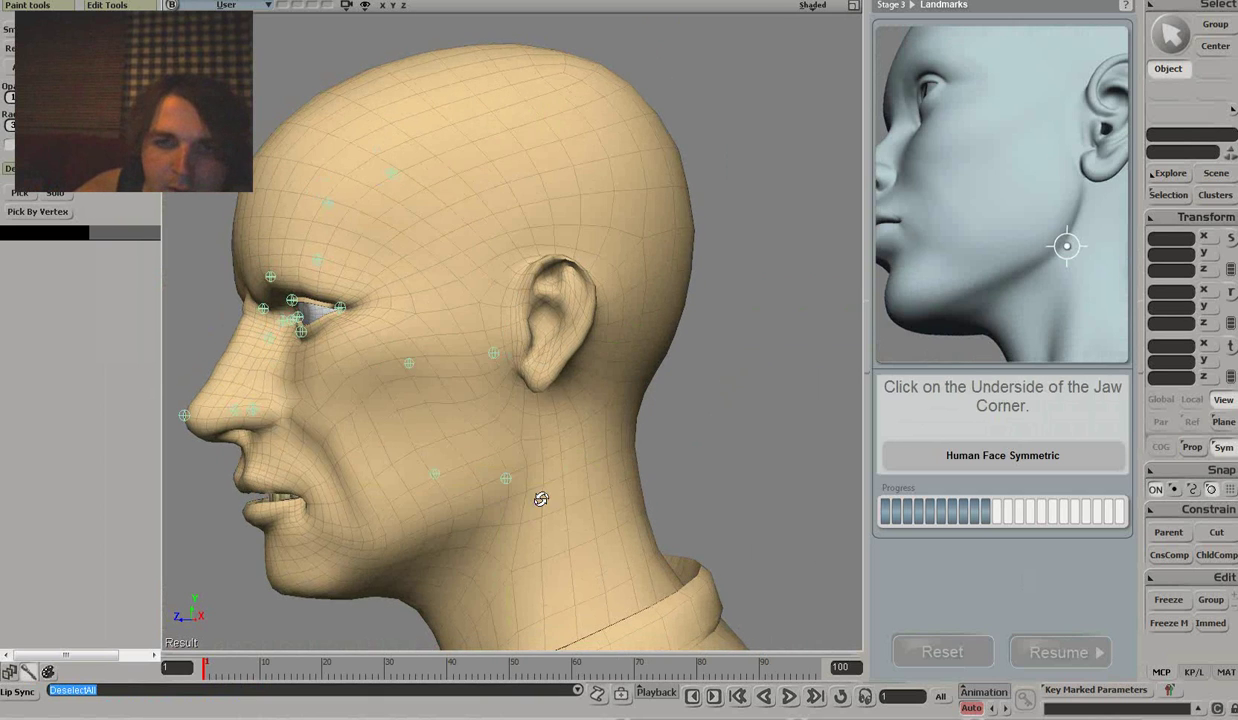
left_click(502, 466)
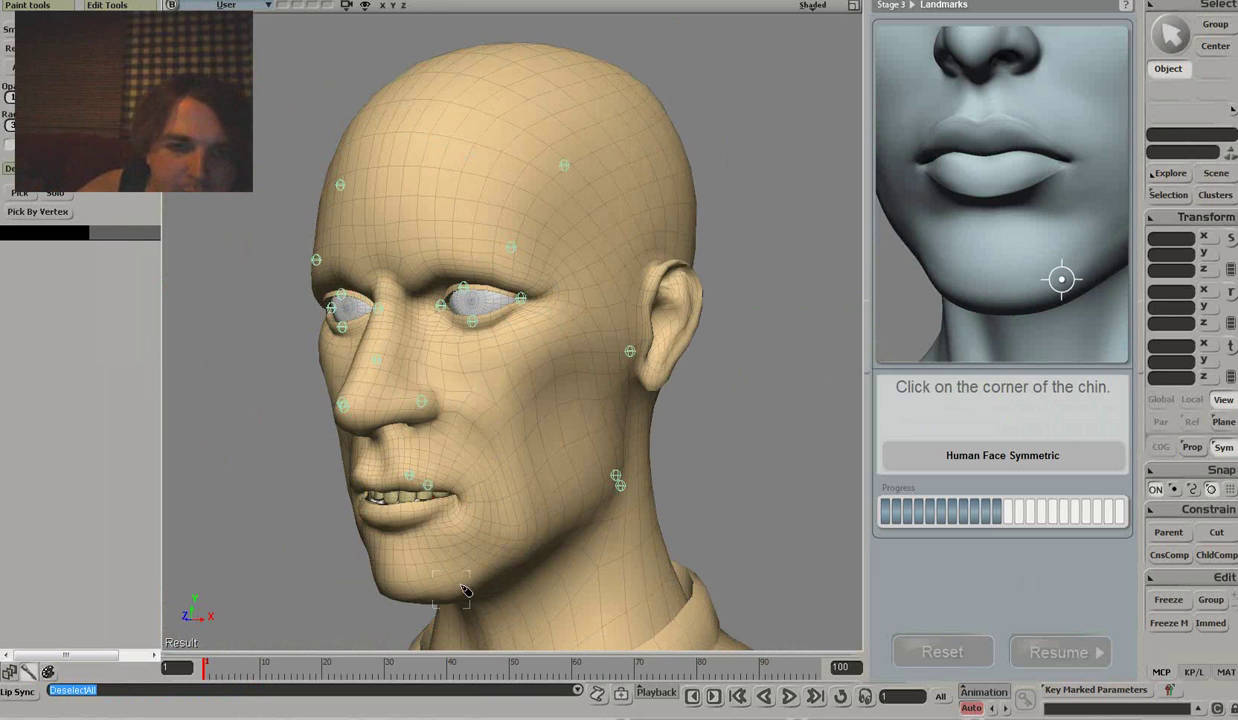
left_click(463, 588)
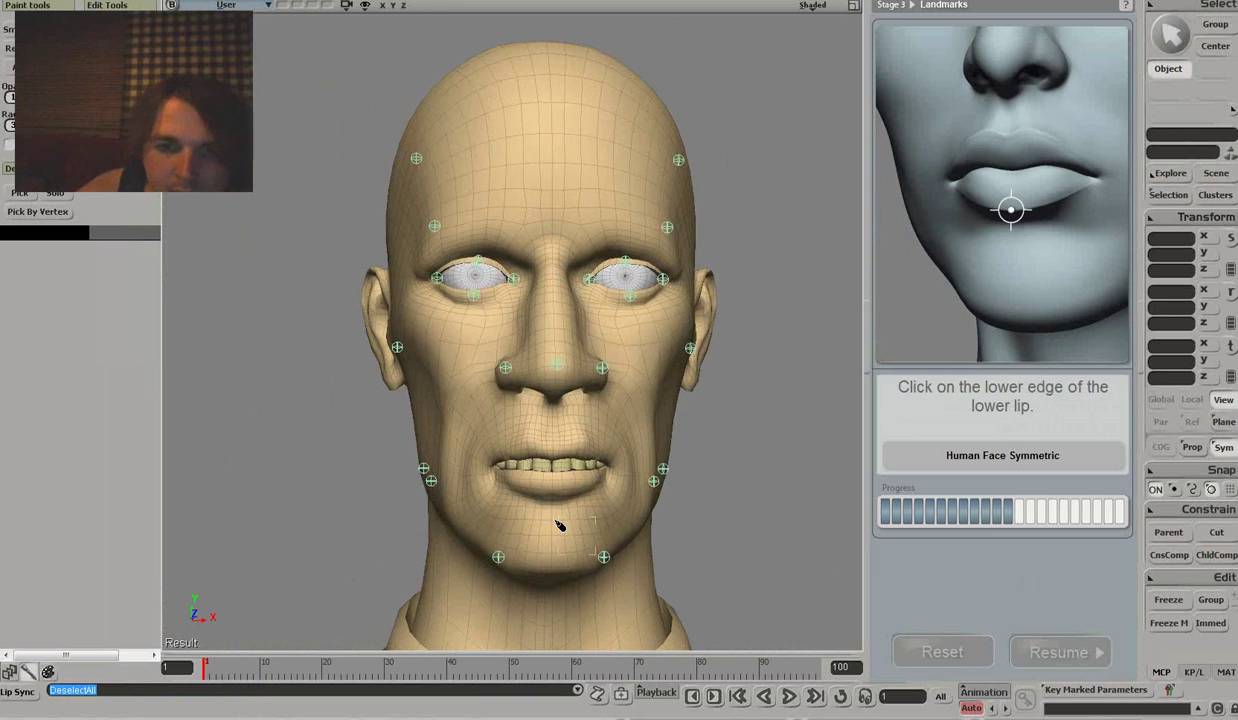
left_click(555, 490)
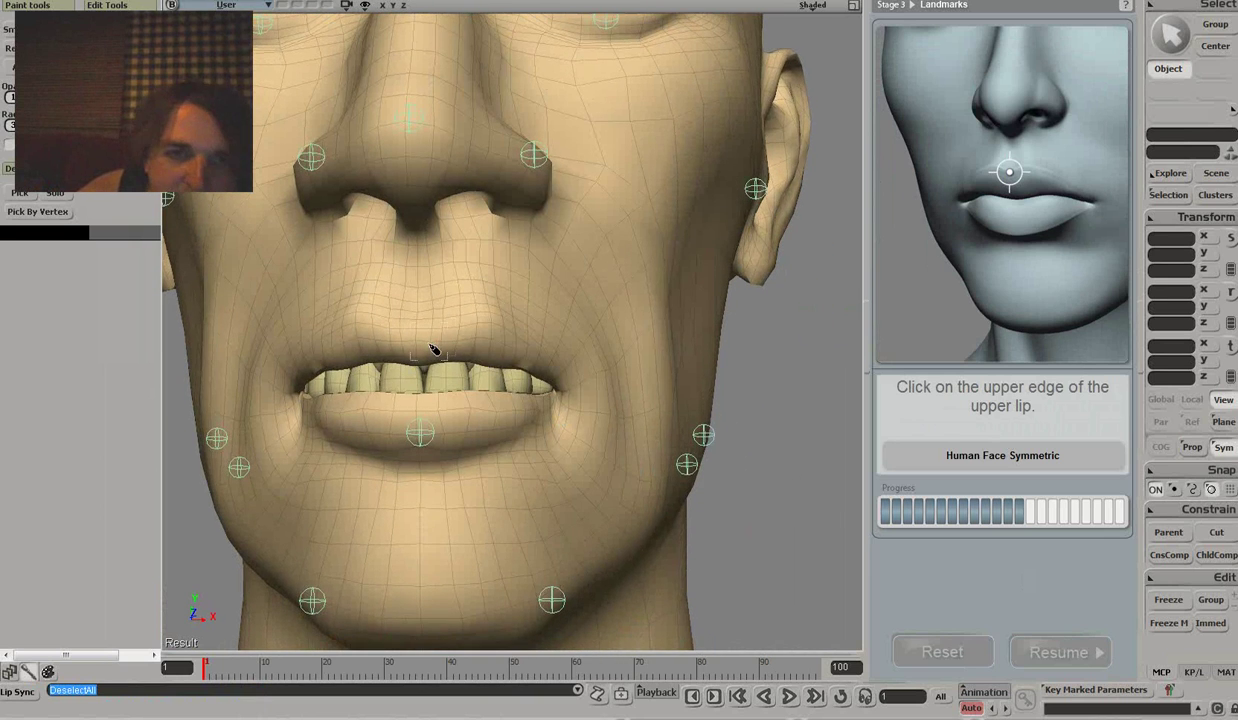
left_click(422, 347)
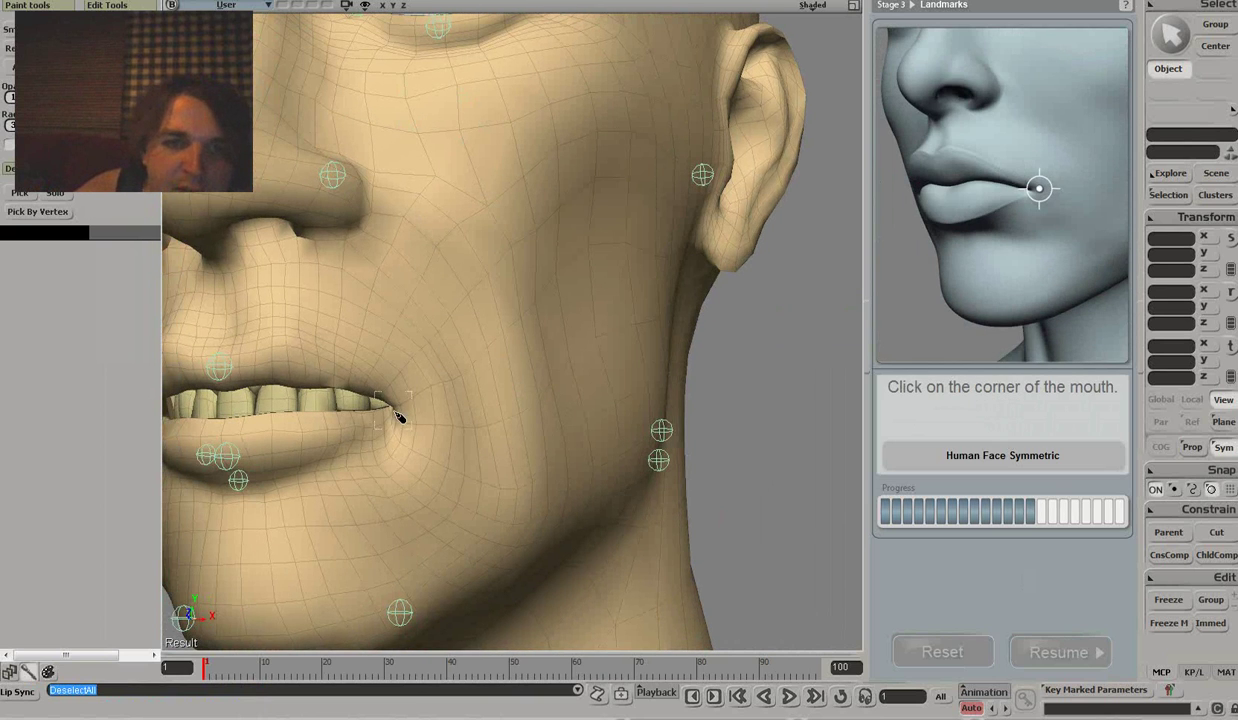
Mark the mouth corner, neck-jaw junction, Adam's Apple, neck point and neck tendon.
left_click(396, 414)
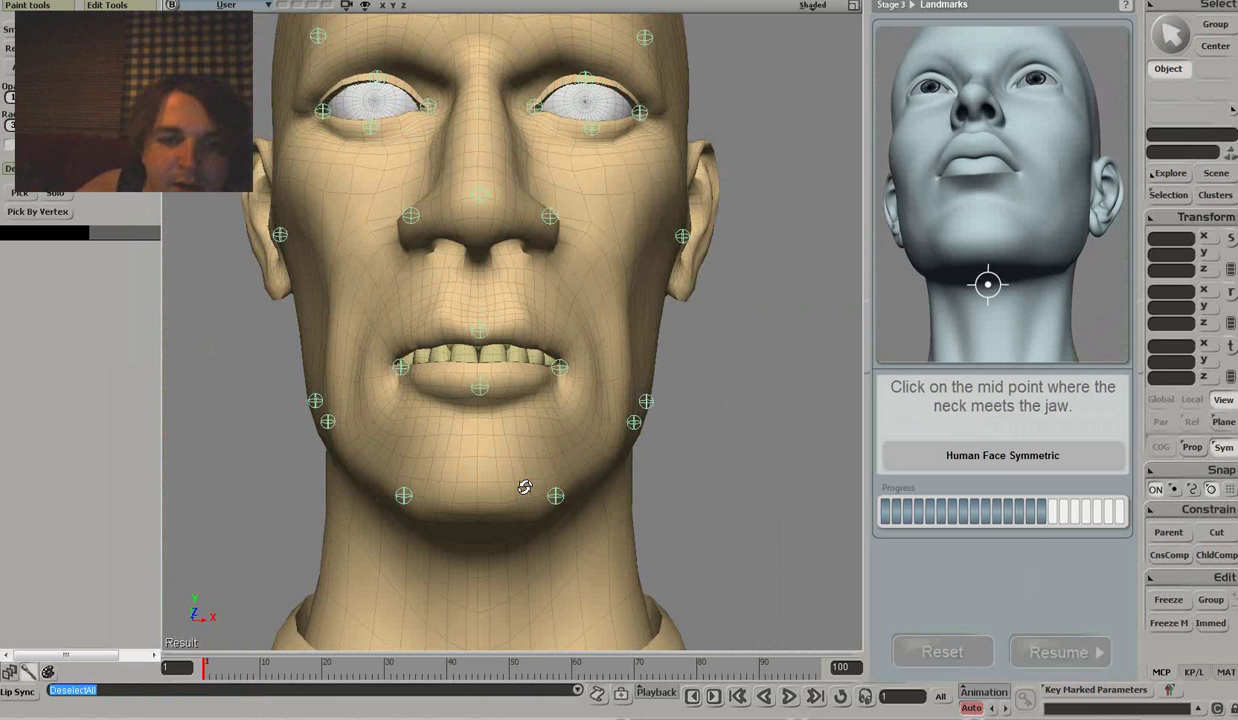
left_click(486, 556)
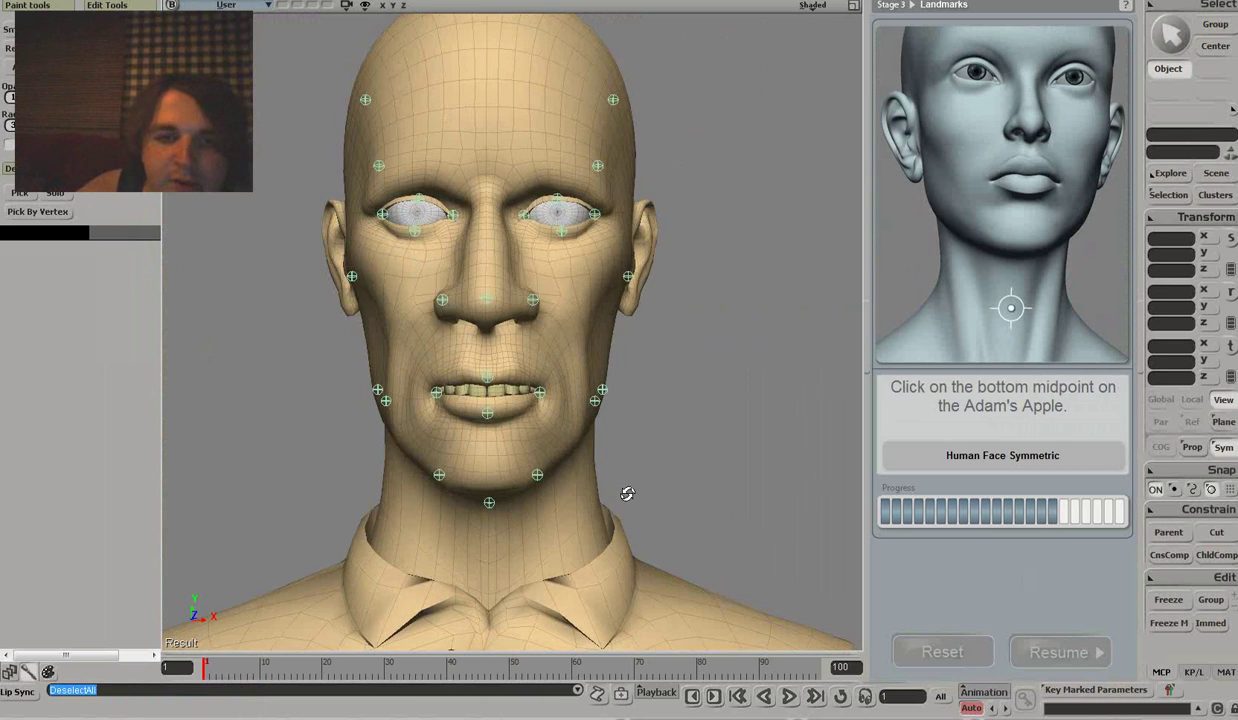
left_click(491, 589)
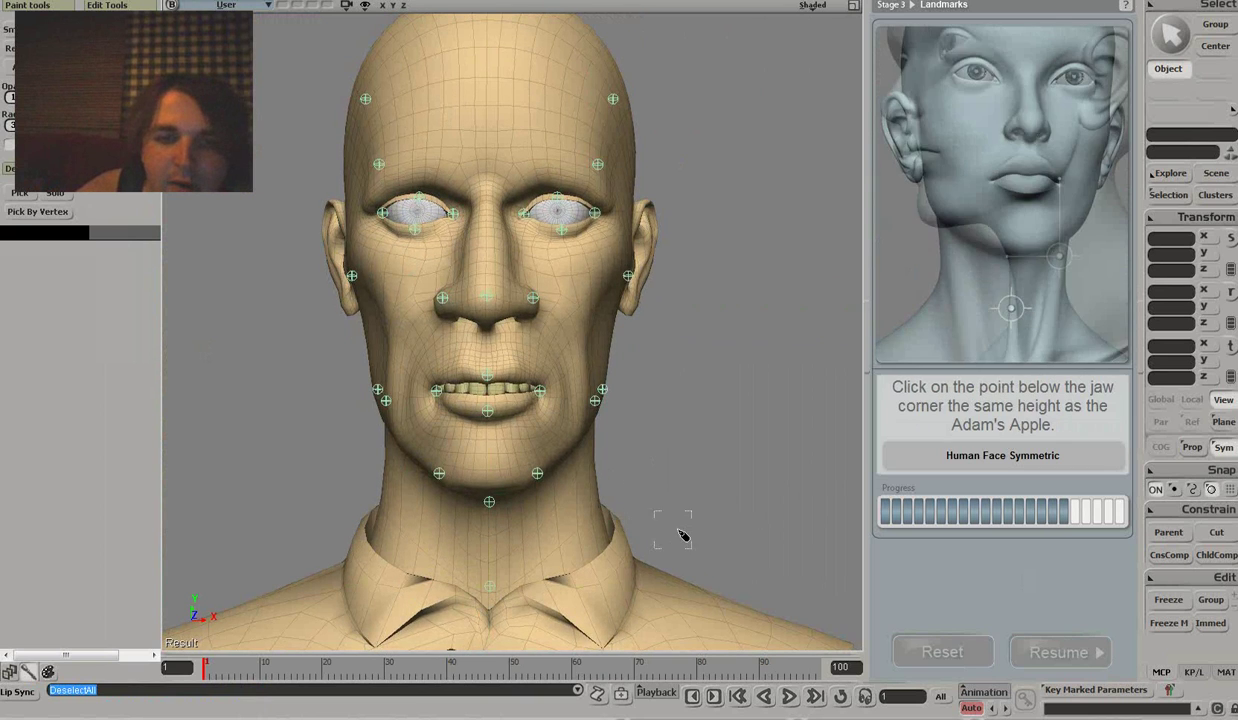
left_click(580, 541)
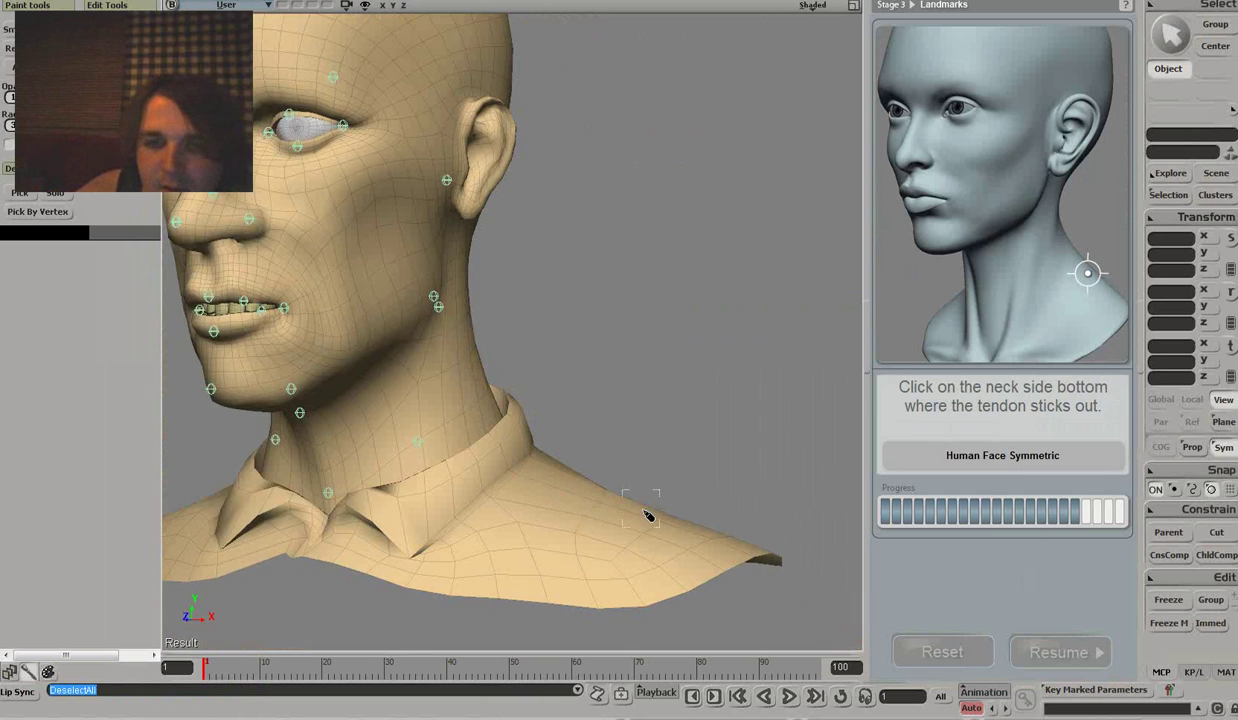
left_click(643, 510)
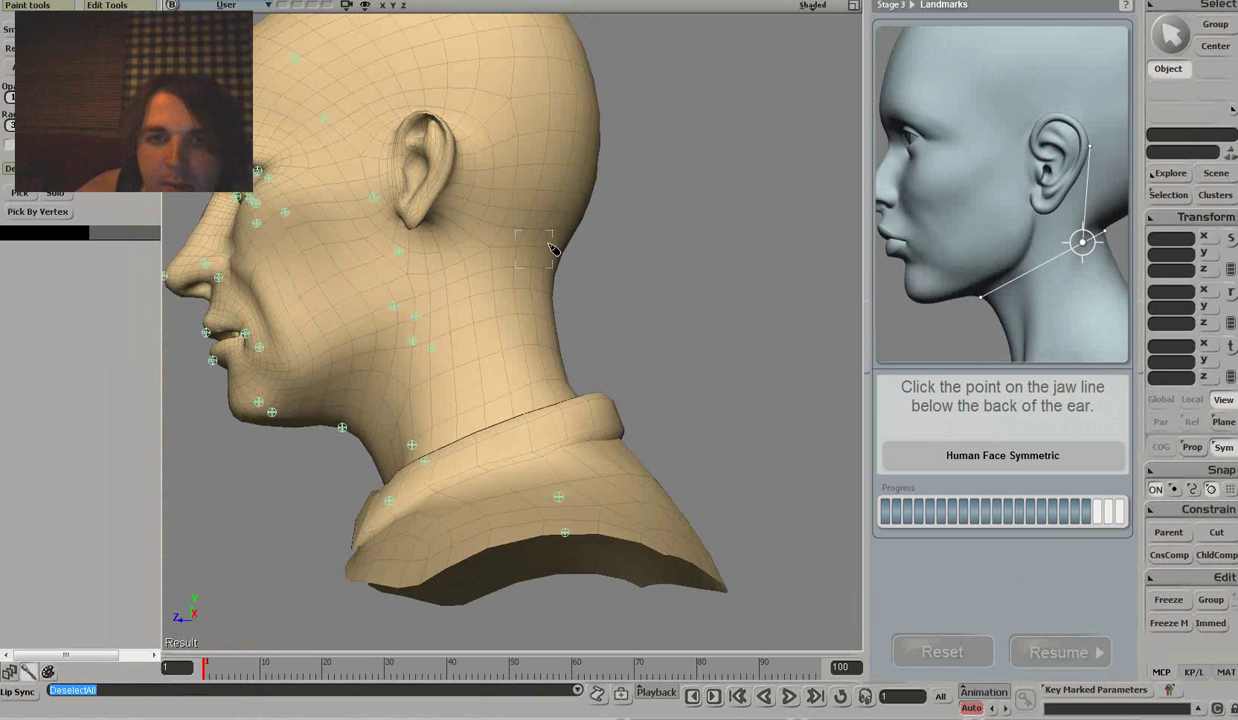
Mark the jaw line below the ear and two ear points, then finish picking.
left_click(538, 235)
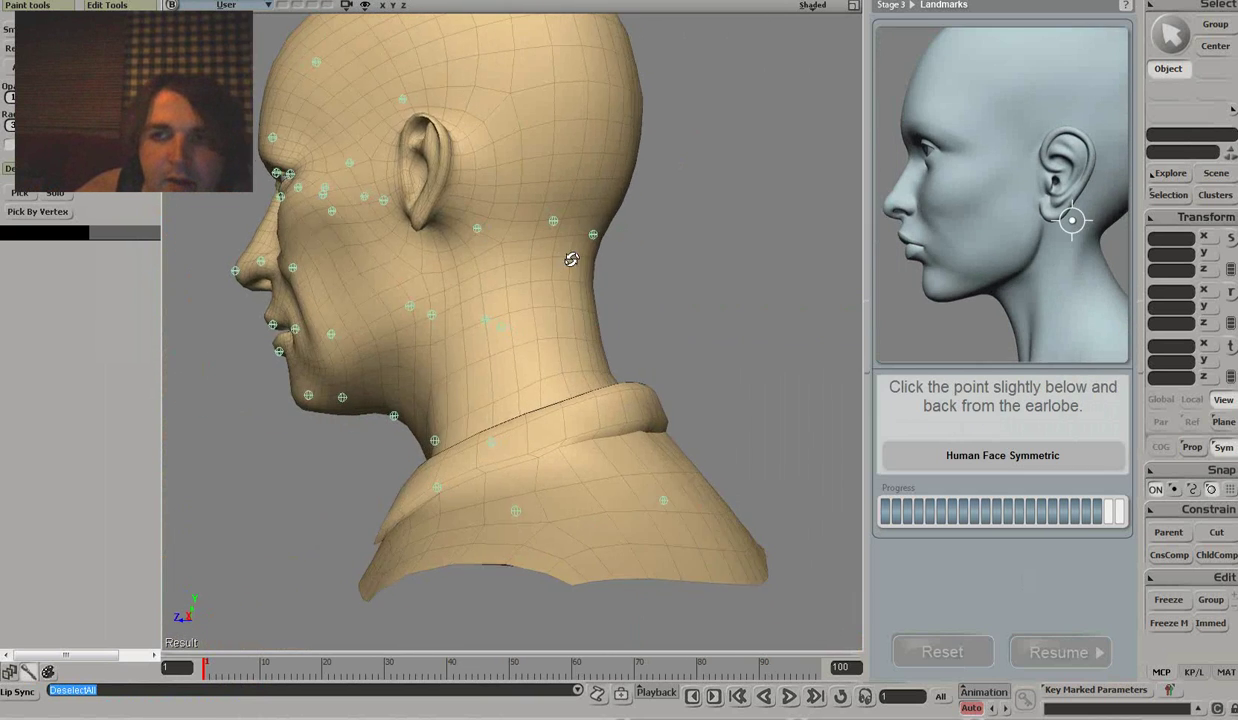
left_click(441, 215)
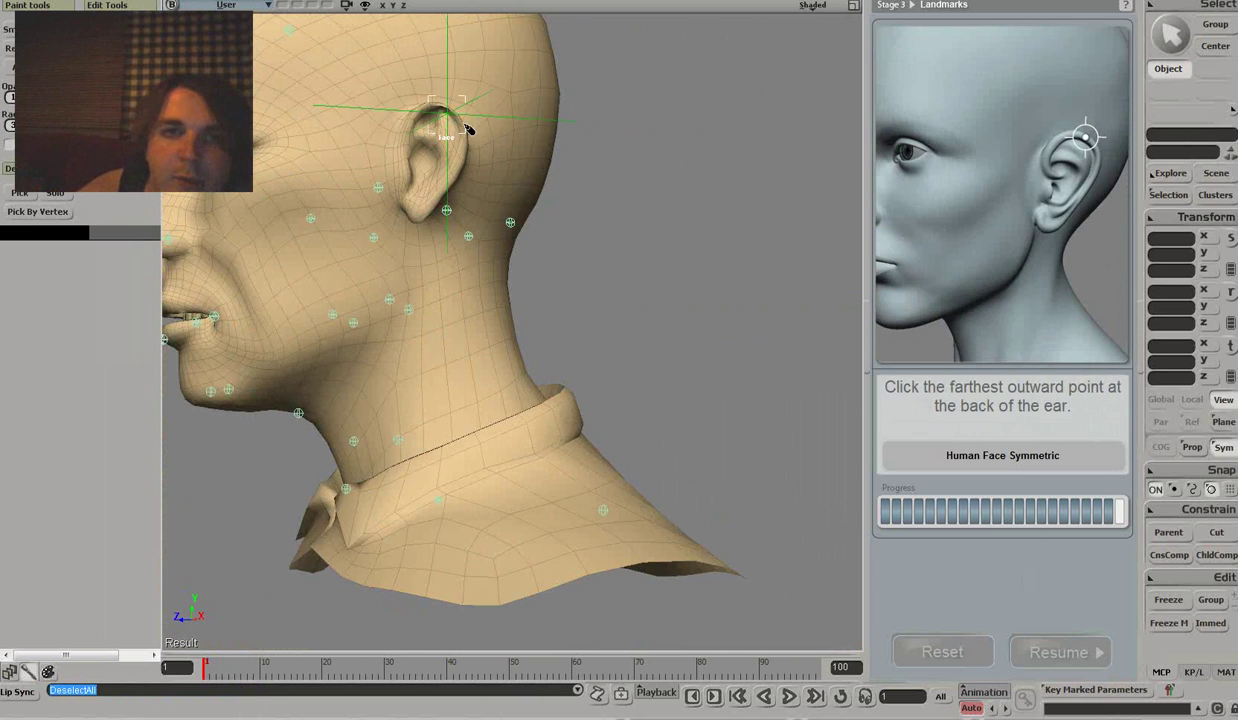
left_click(466, 126)
left_click_drag(616, 204, 643, 219)
right_click(634, 236)
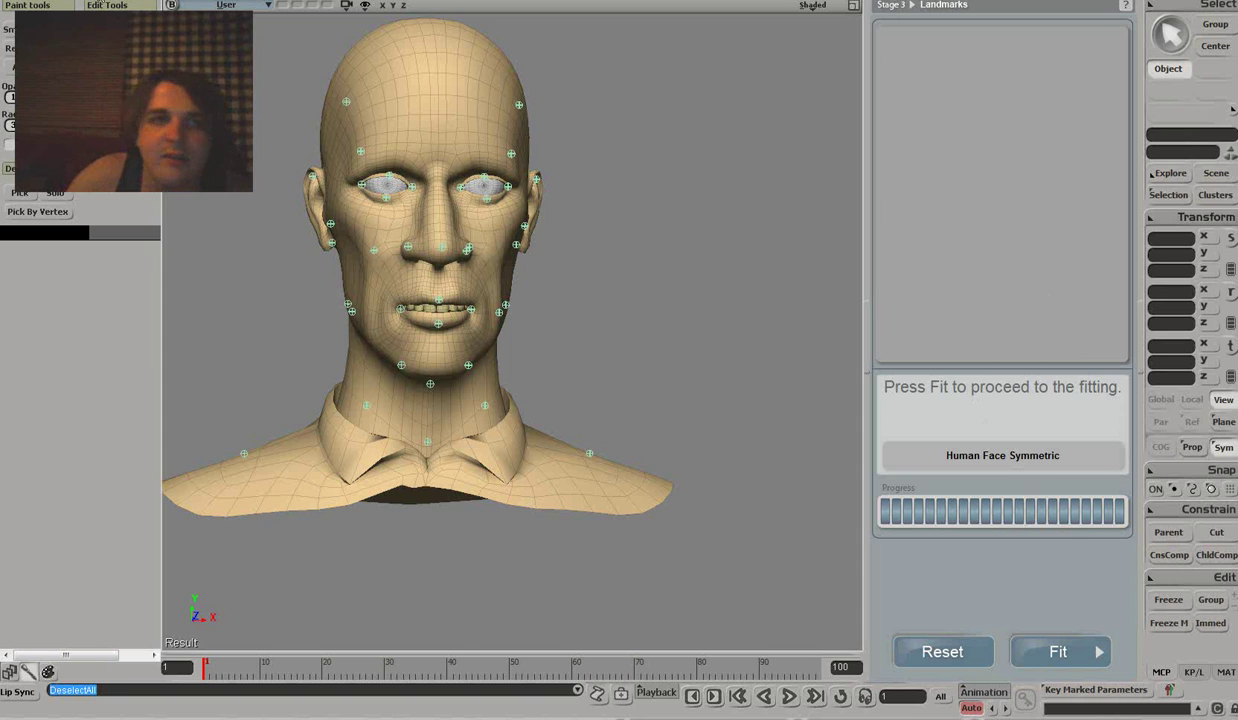
Load the 2FDoyle Stage4 scene without saving changes to the current scene.
left_click(17, 3)
left_click(17, 14)
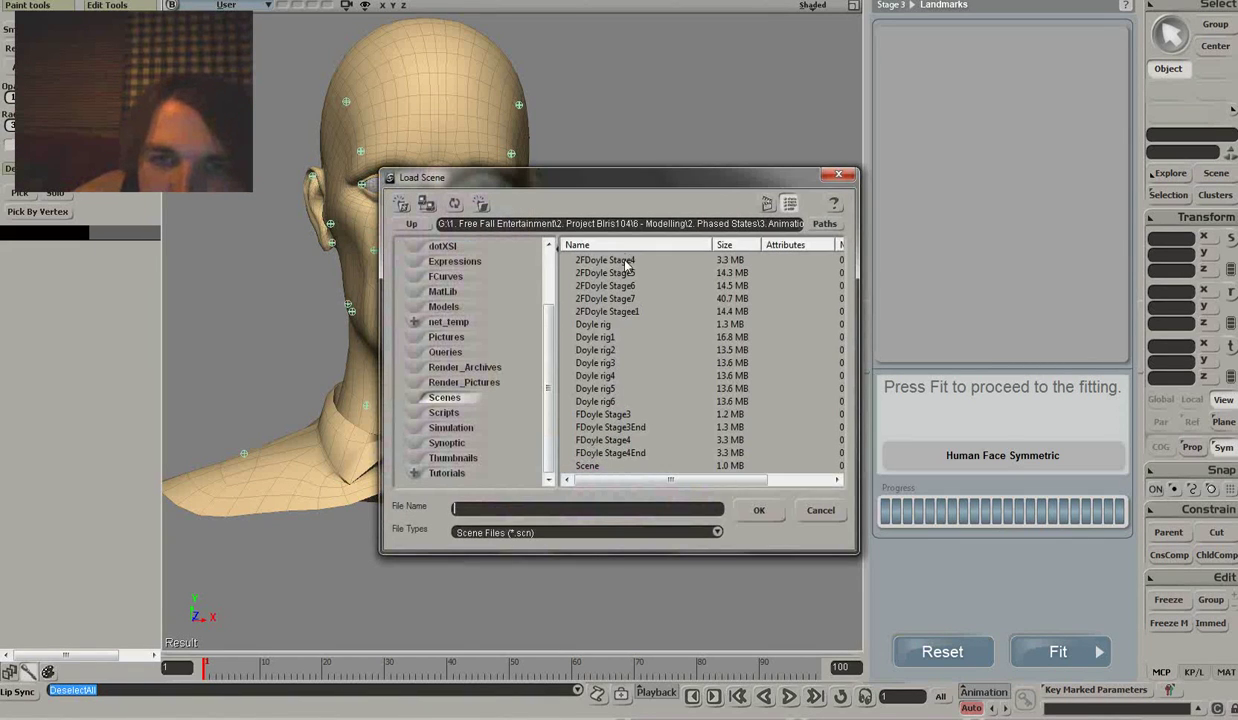
double_click(623, 261)
left_click(625, 386)
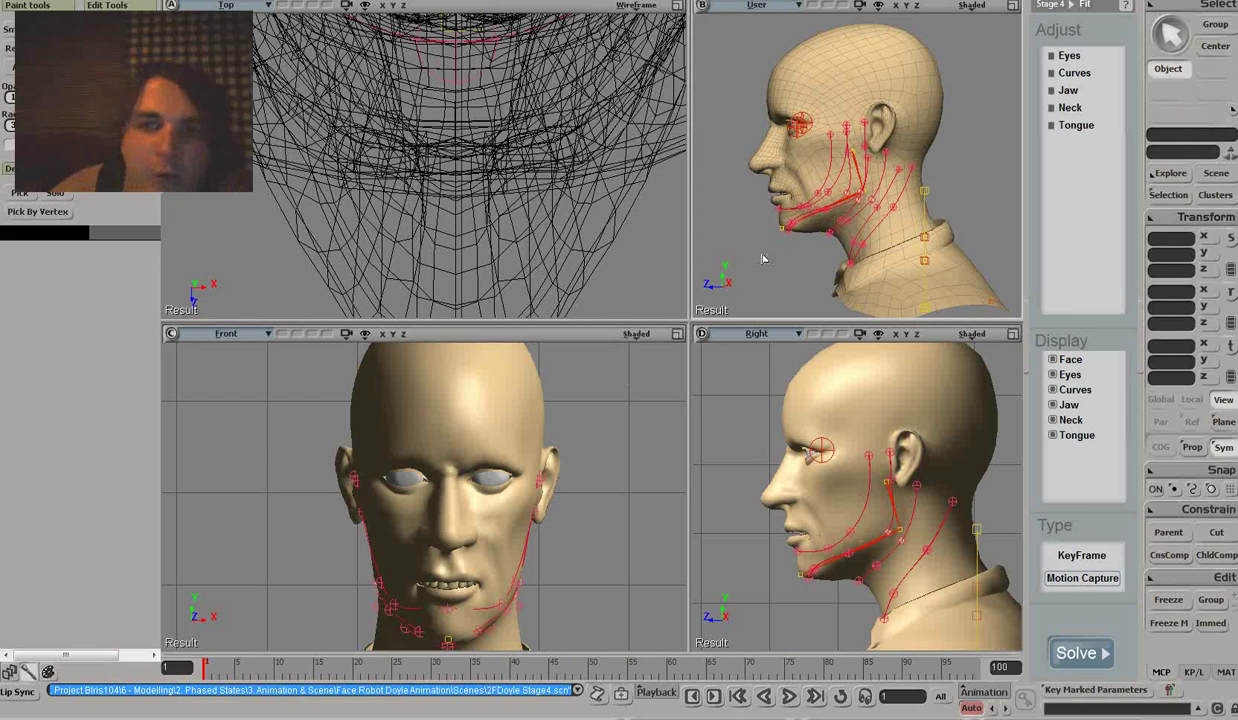
Maximize the User perspective view and orbit to a left-side profile of the fitting curves.
middle_click_drag(764, 259, 956, 69)
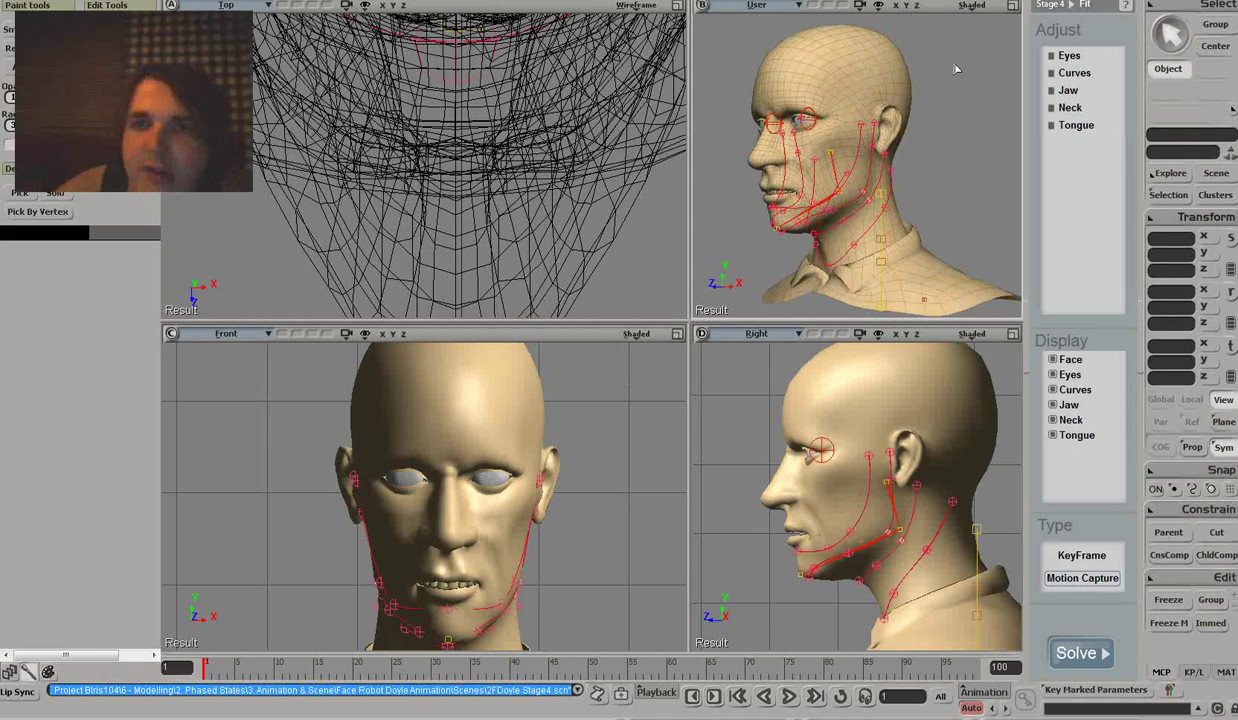
left_click(1012, 6)
middle_click_drag(757, 221, 749, 270)
scroll(698, 302, "down", 3)
scroll(700, 305, "up", 5)
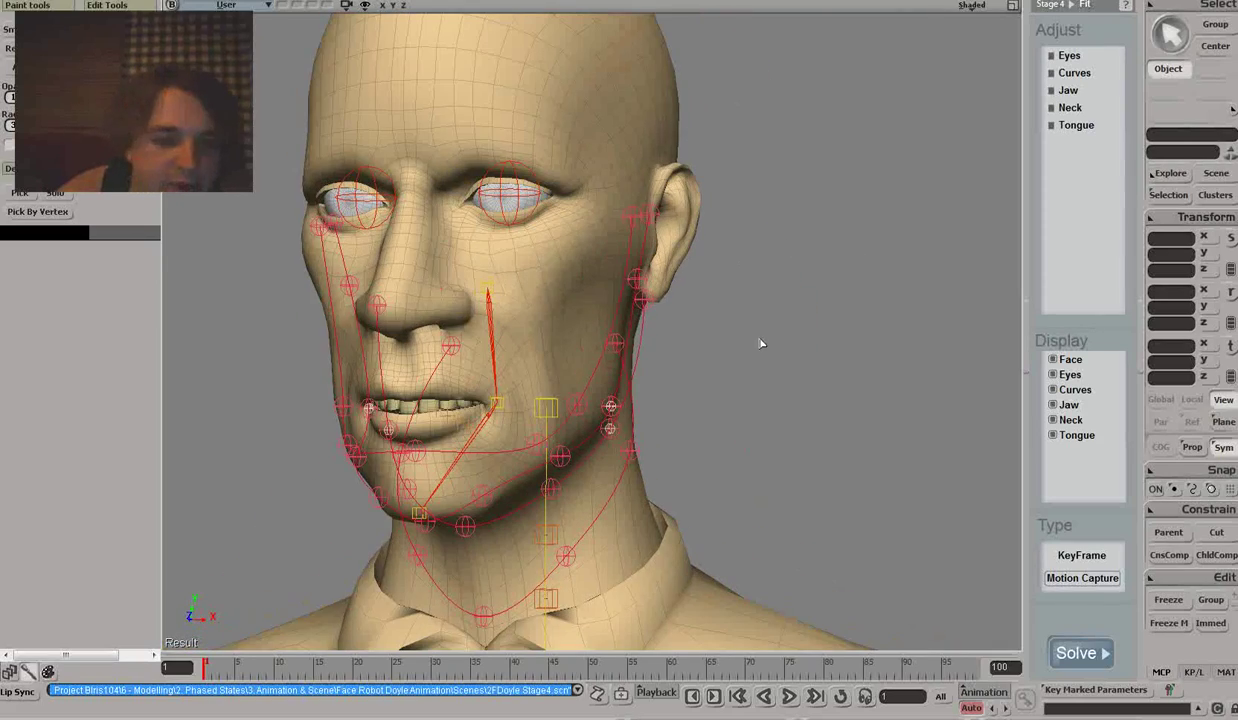
mouse_move(760, 343)
middle_mouse_down()
mouse_move(721, 307)
mouse_move(779, 354)
mouse_move(789, 337)
mouse_move(810, 348)
mouse_move(792, 362)
mouse_move(745, 357)
middle_mouse_up()
left_click_drag(831, 361, 716, 348)
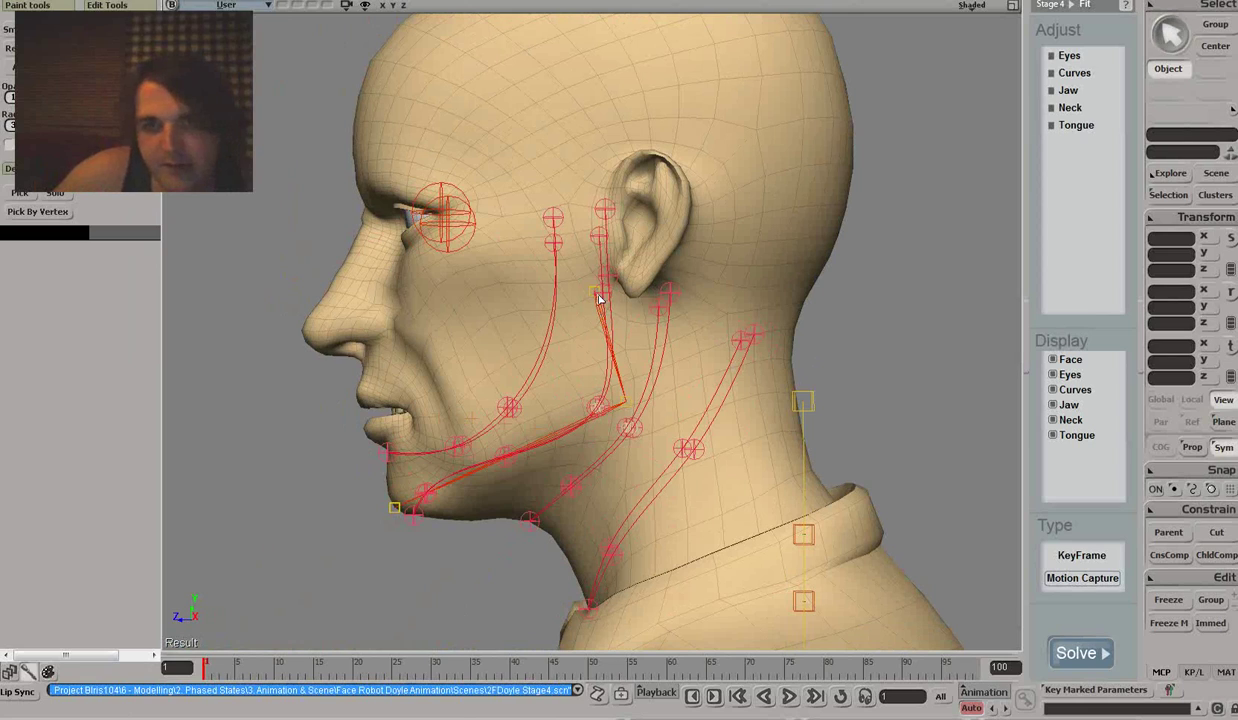